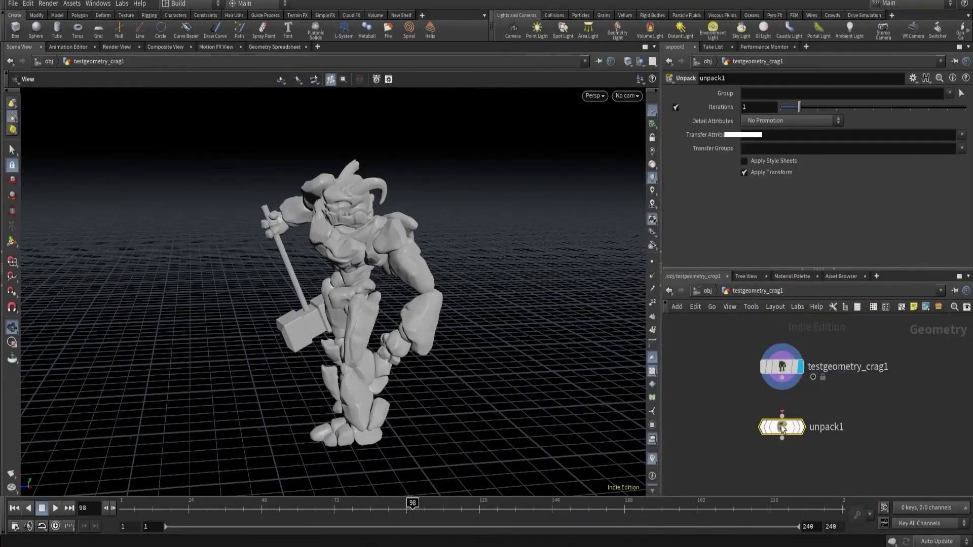
middle_click(781, 428)
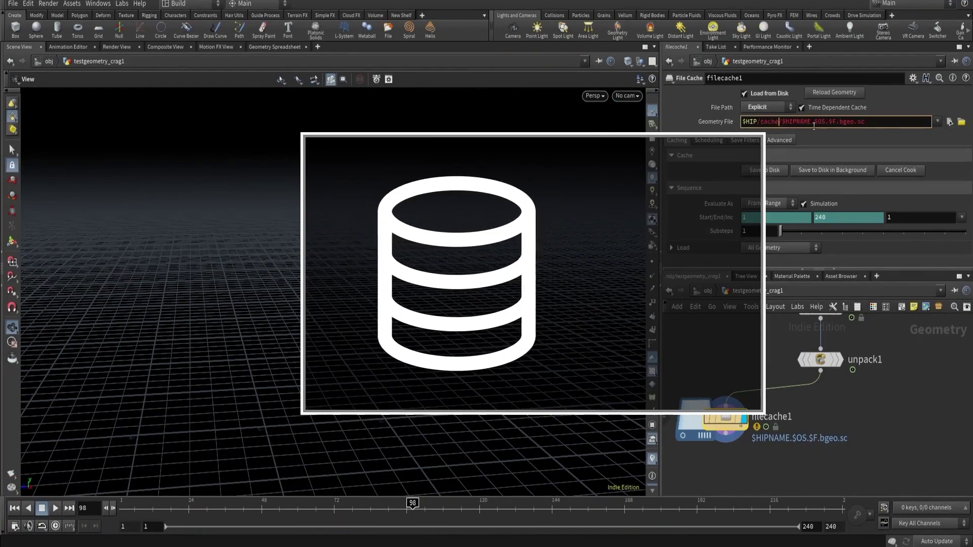
double_click(772, 417)
type("crack_geo_v1")
key("Return")
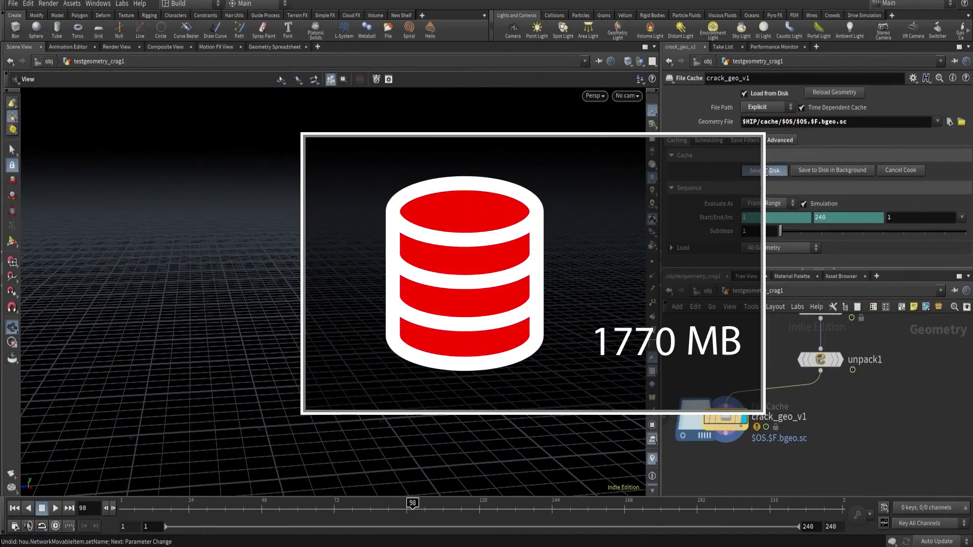
left_click(949, 122)
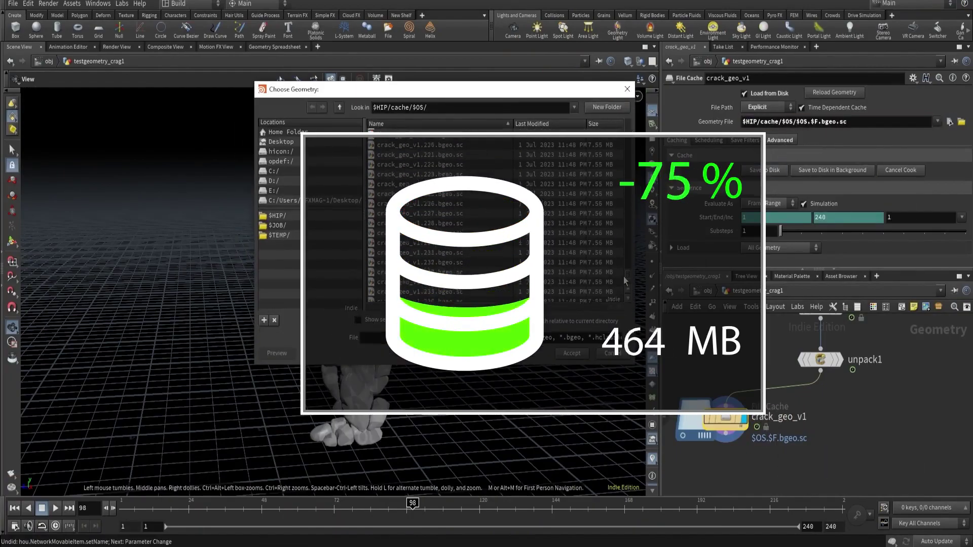
left_click(613, 353)
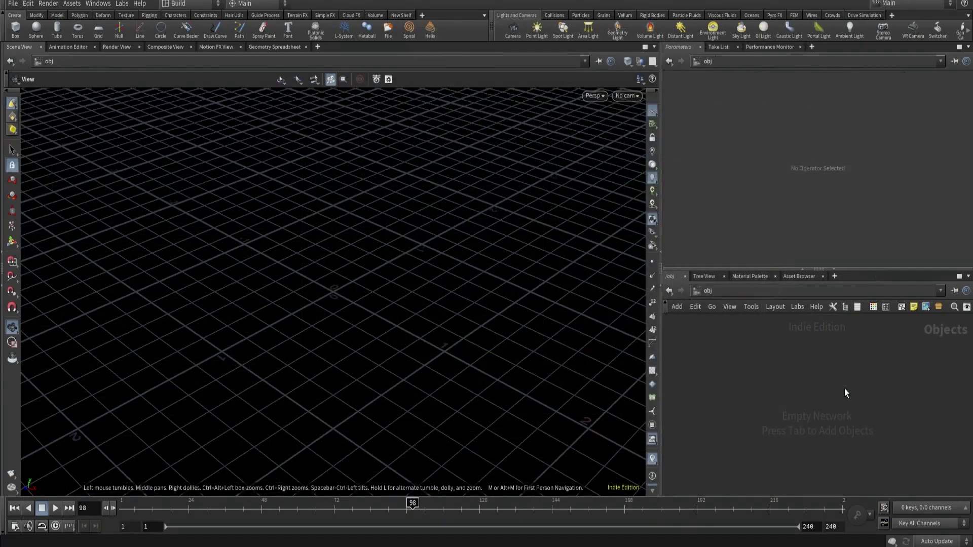
Add a Test Geometry: Crag object, frame the character and turn off its Add Shader option.
key("Tab")
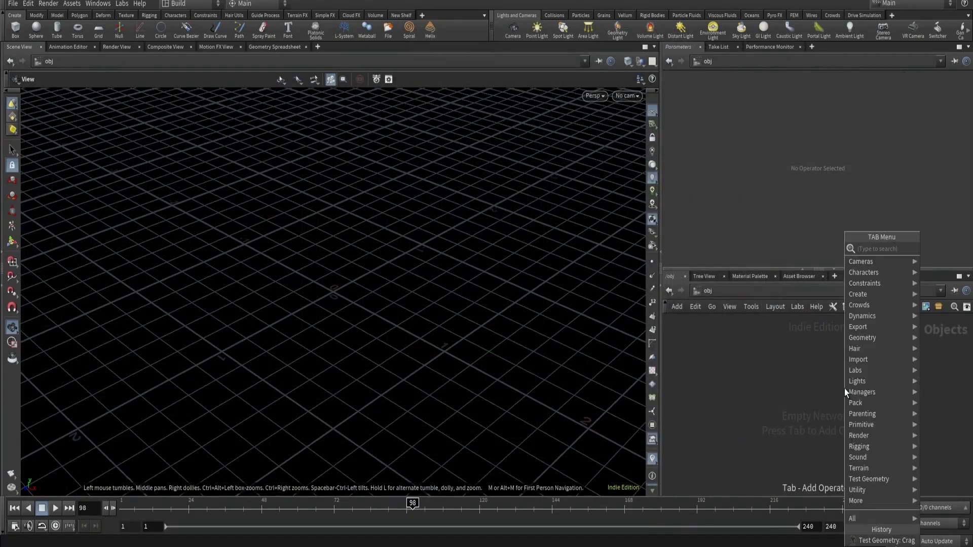
type("geo")
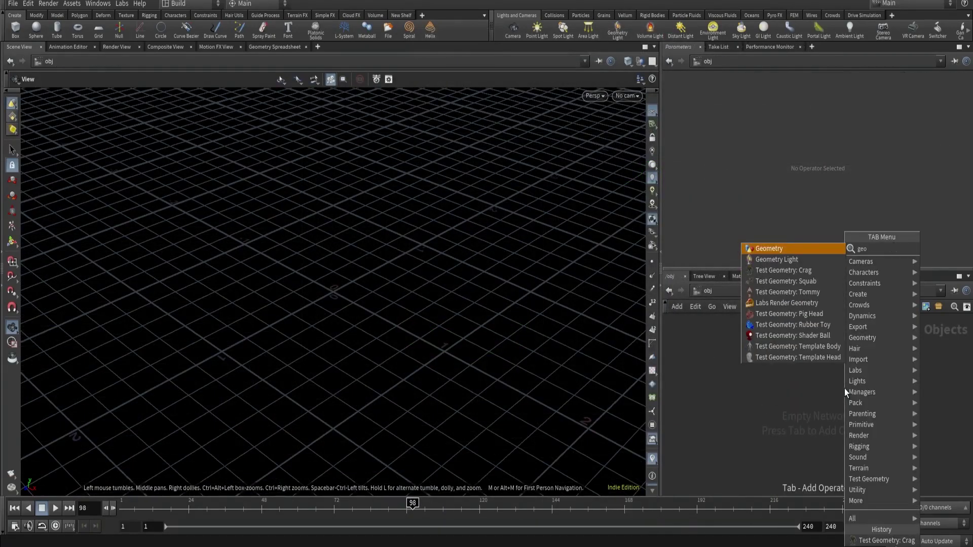
left_click(795, 285)
left_click(782, 382)
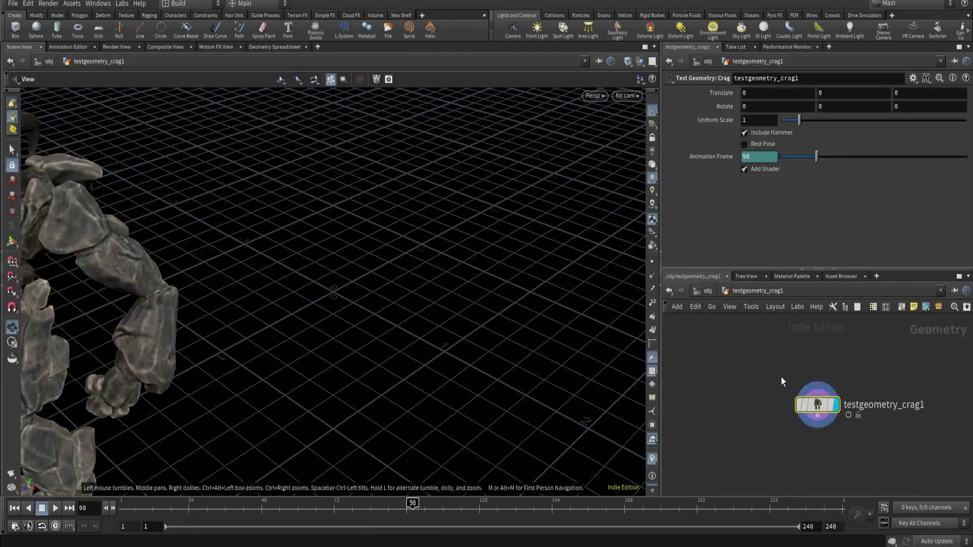
key("h")
left_click_drag(434, 293, 369, 256)
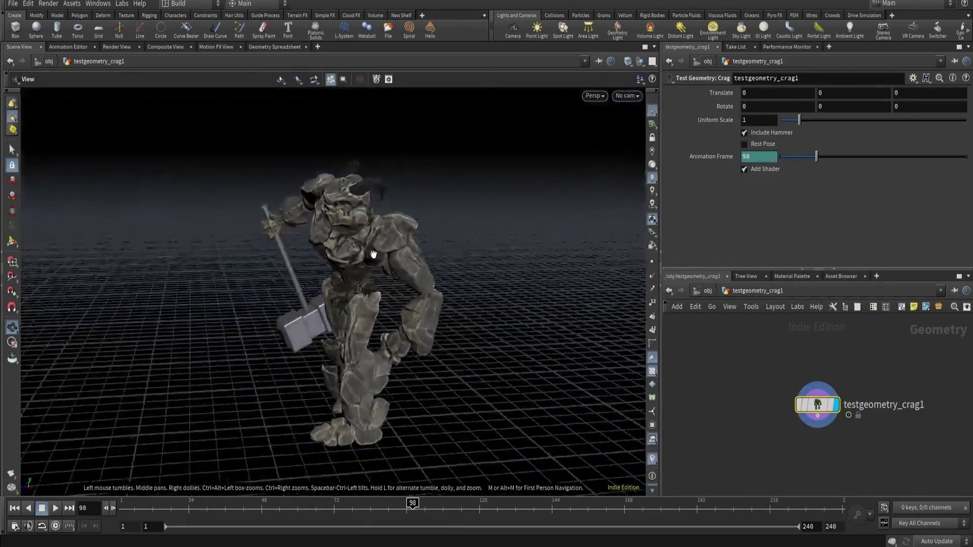
left_click(744, 169)
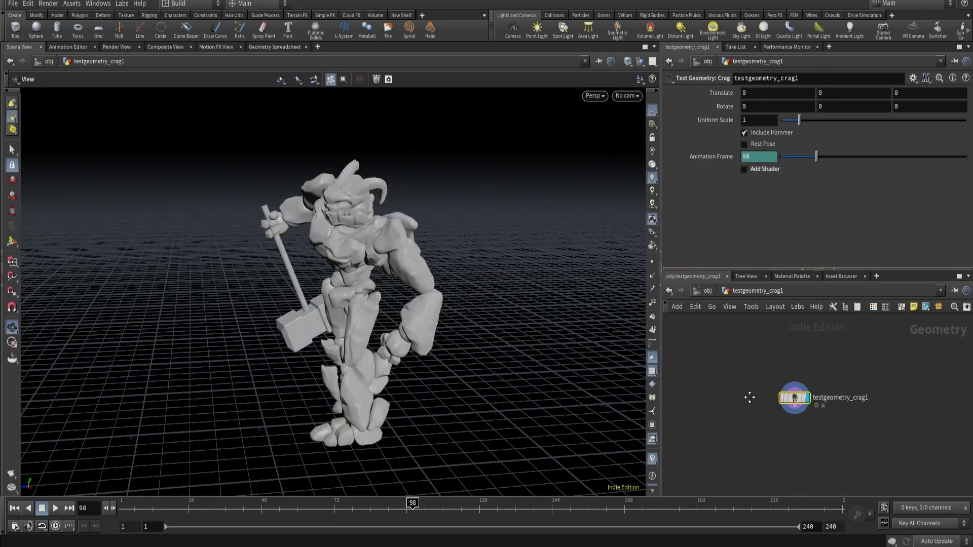
Add an Unpack node fed by the Crag test geometry, display it and inspect its node info.
mouse_move(782, 372)
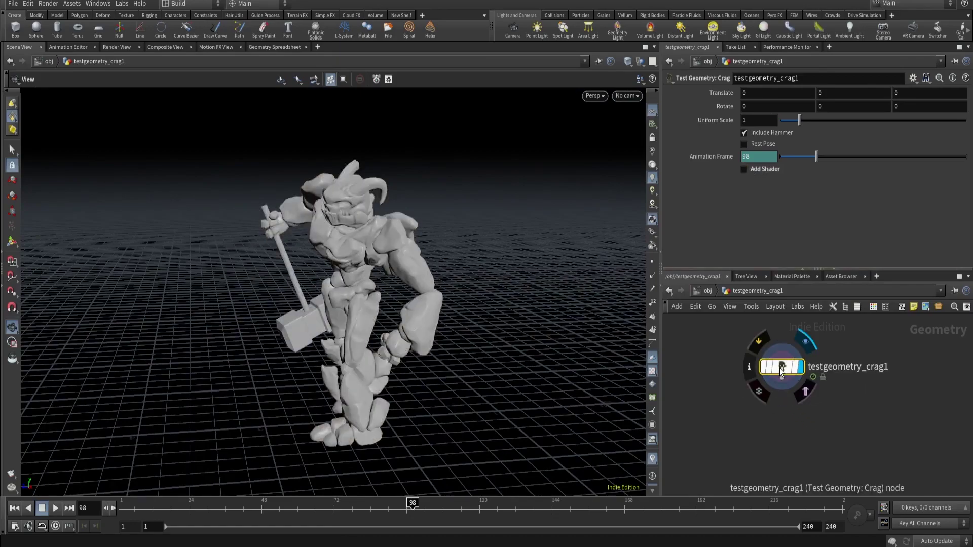
left_click(749, 366)
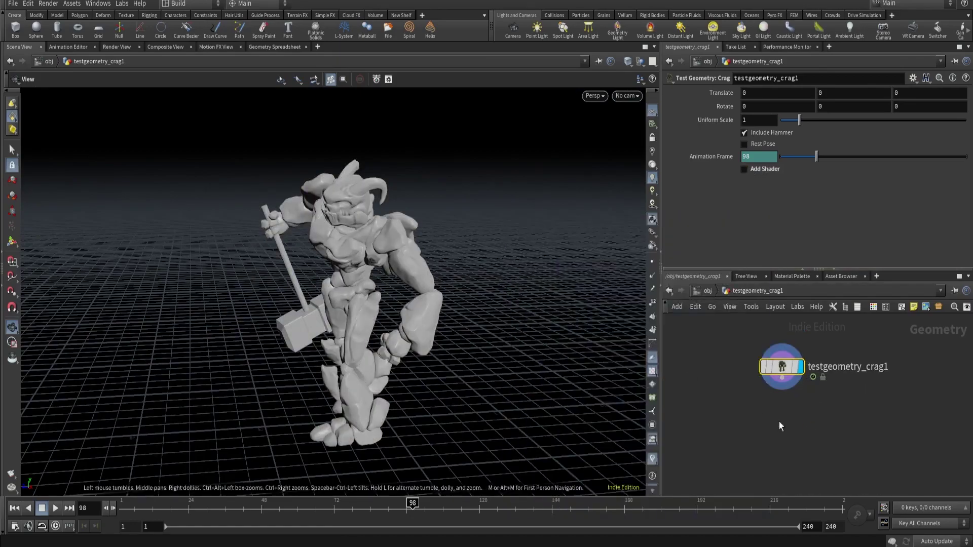
key("Tab")
type("unp")
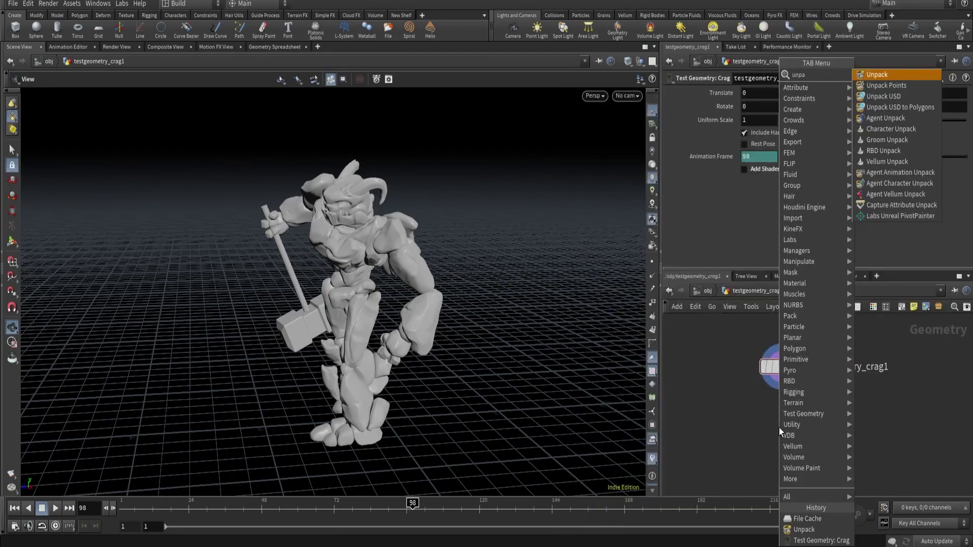
key("Return")
left_click(779, 428)
left_click(781, 387)
left_click(782, 416)
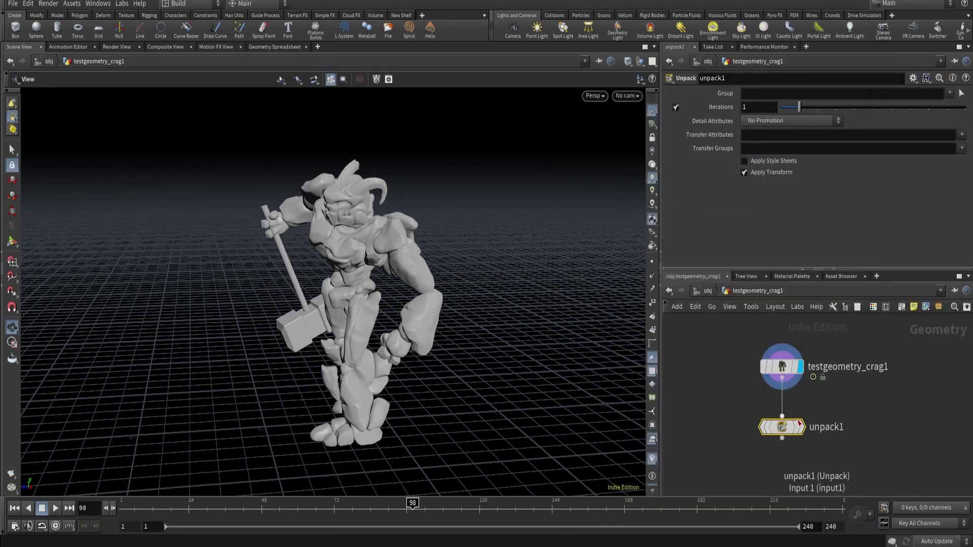
left_click(799, 427)
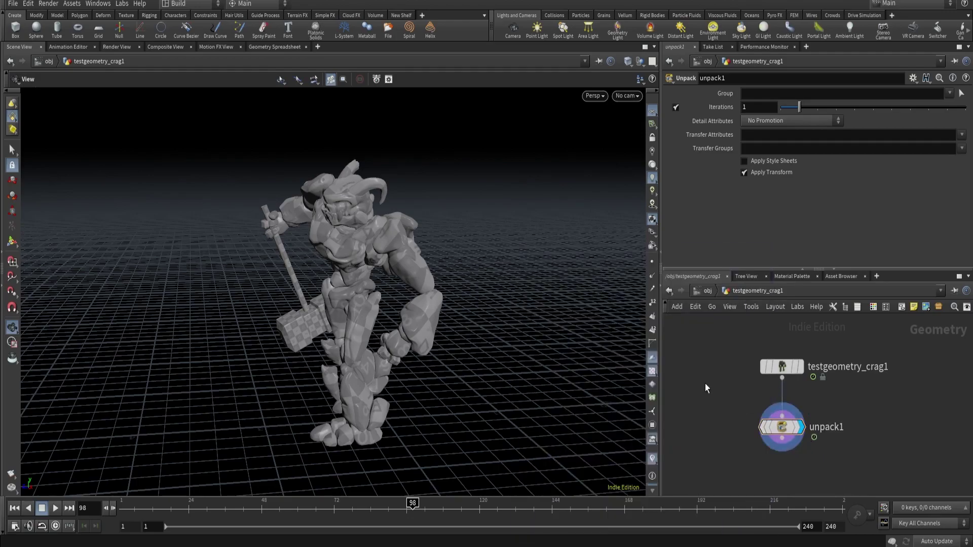
middle_click(780, 430)
Add a File Cache node below the Unpack node and connect the Unpack output to it.
key("h")
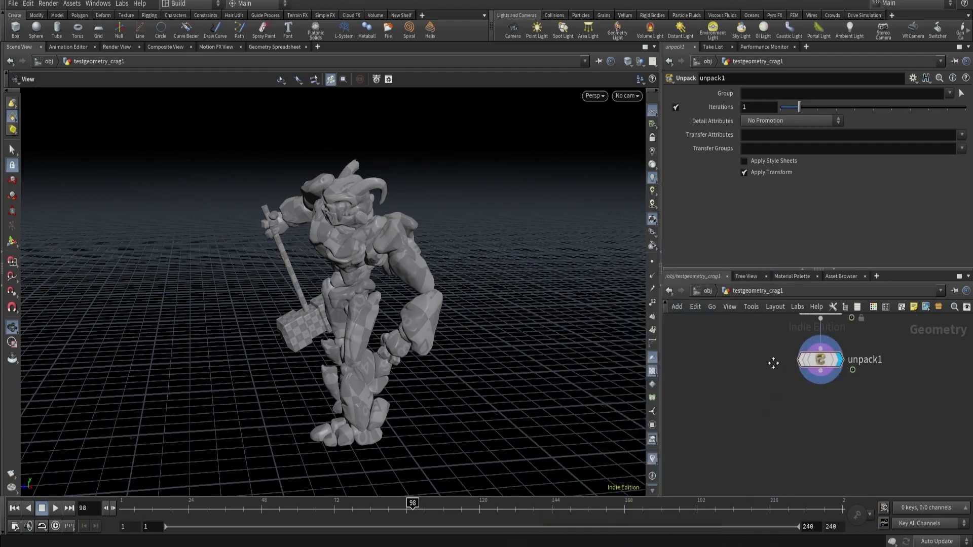
key("Tab")
type("fil")
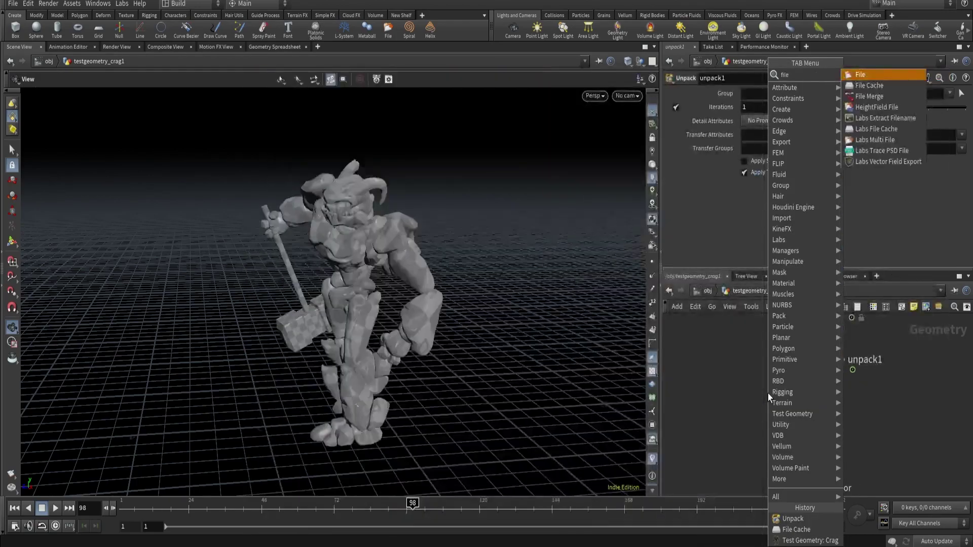
key("Return")
left_click(736, 434)
left_click(726, 406)
left_click(821, 384)
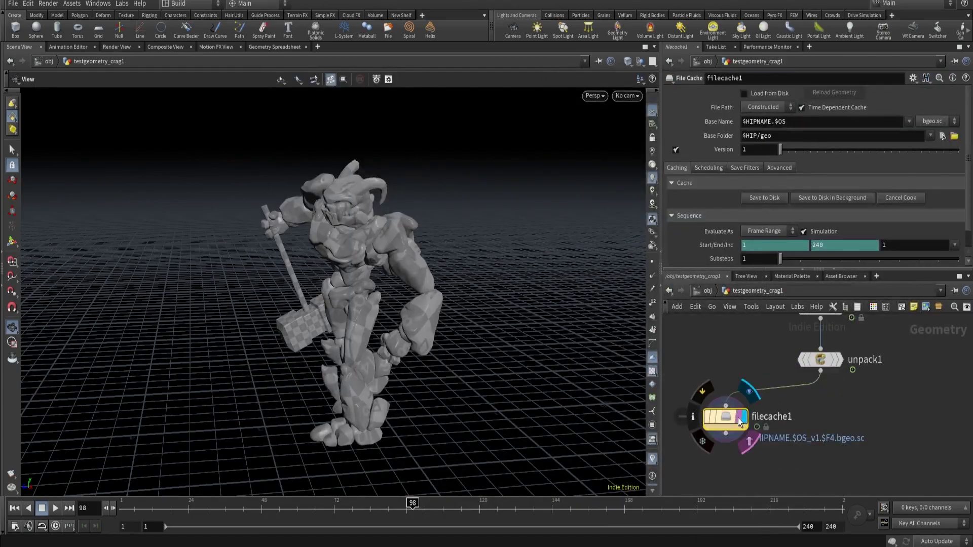
Set the file cache to an explicit path, enable loading from disk and set the geometry file to $HIP/cache/$OS/$OS.$F.bgeo.sc.
left_click(764, 108)
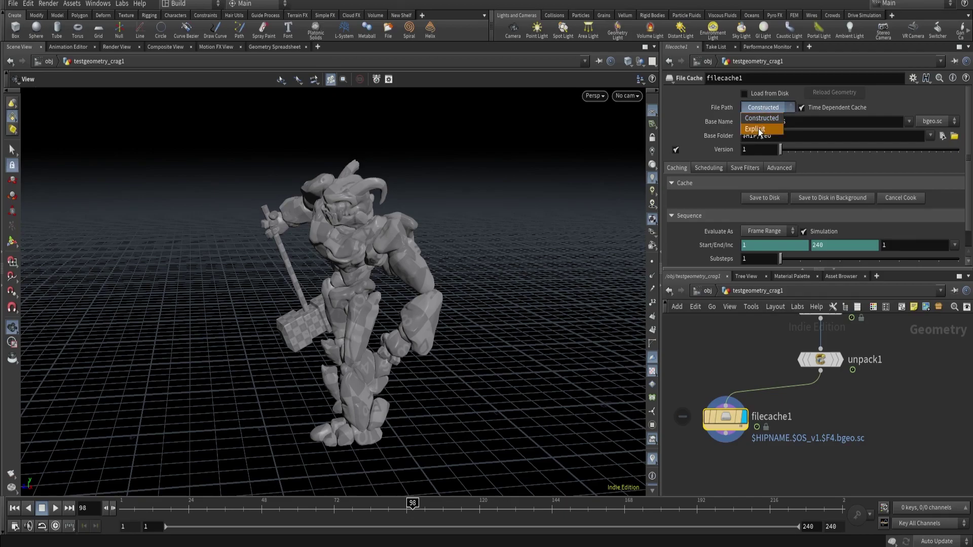
left_click(758, 130)
left_click(745, 93)
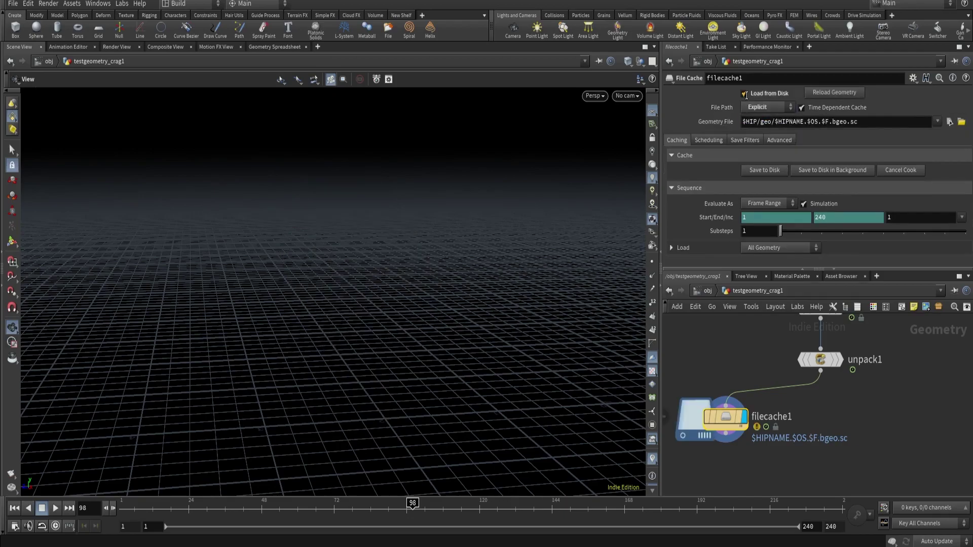
double_click(760, 122)
type("cache")
left_click_drag(814, 123, 781, 127)
type("$OS/")
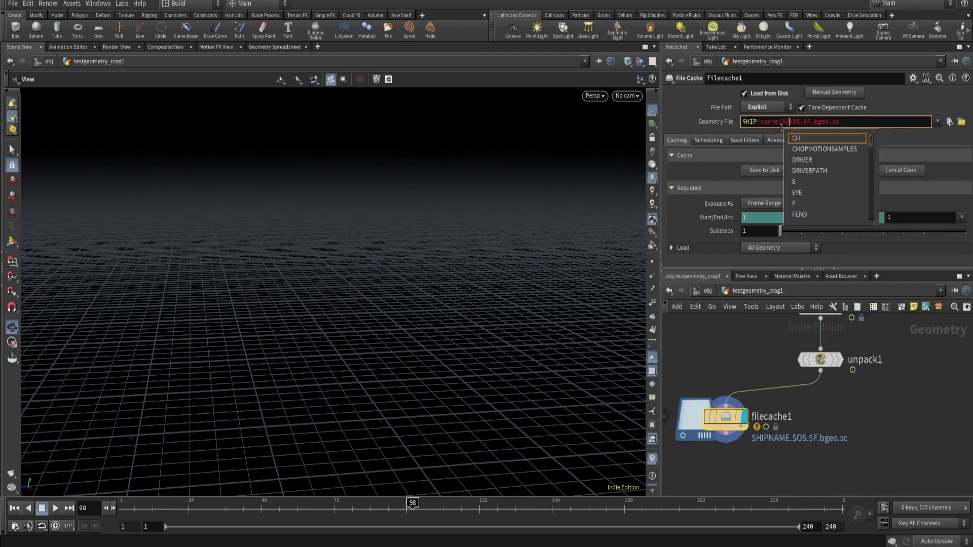
key("Return")
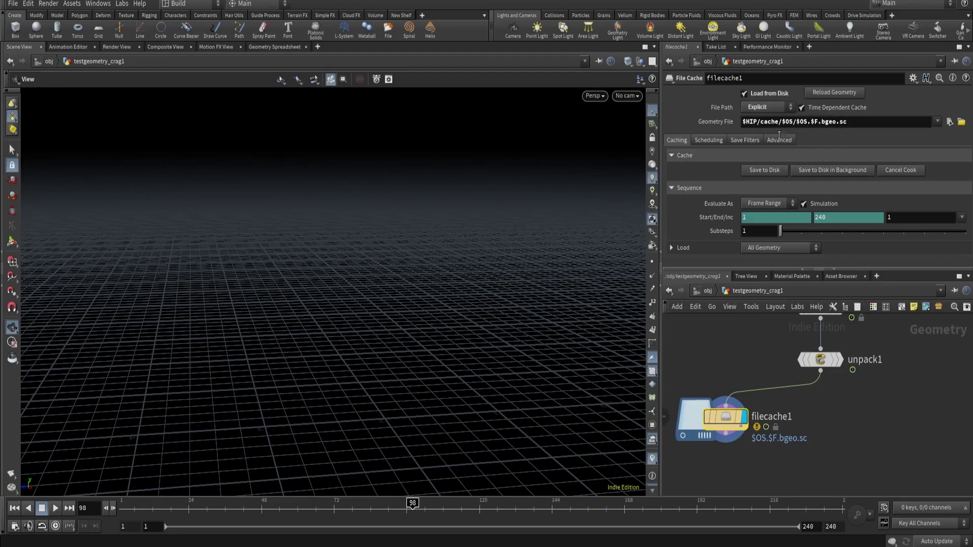
Rename the file cache node as crack_geo_v1 and save its frame range to disk.
double_click(769, 416)
type("crac")
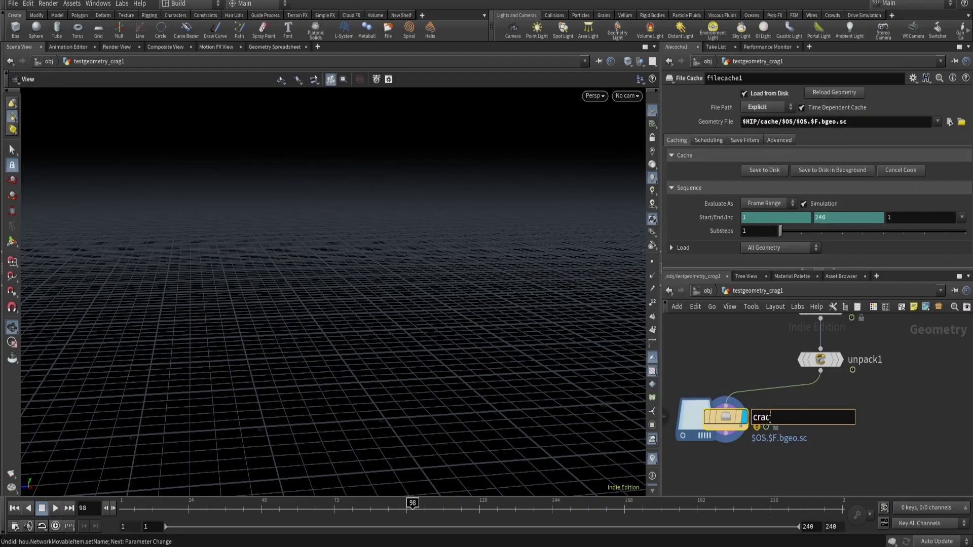
type("k_ge")
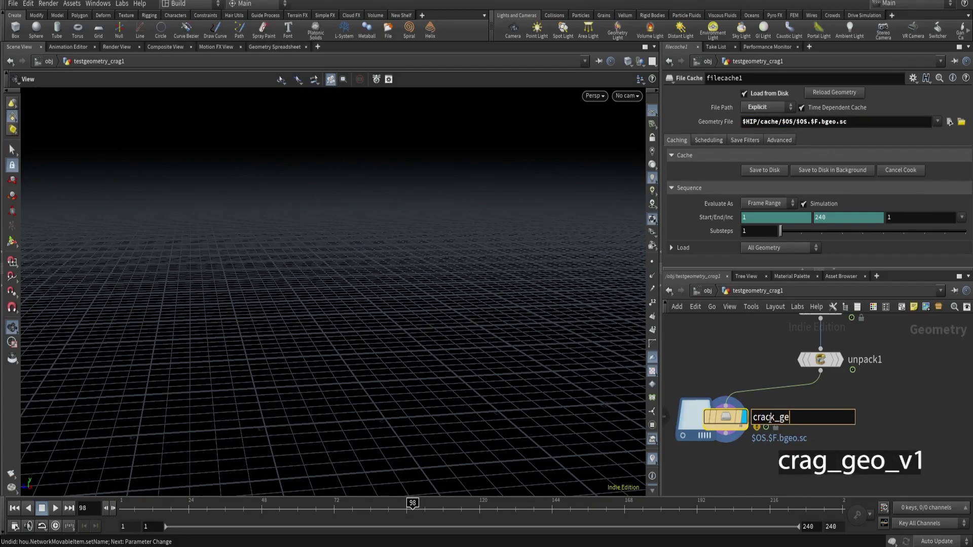
type("o_v1")
key("Return")
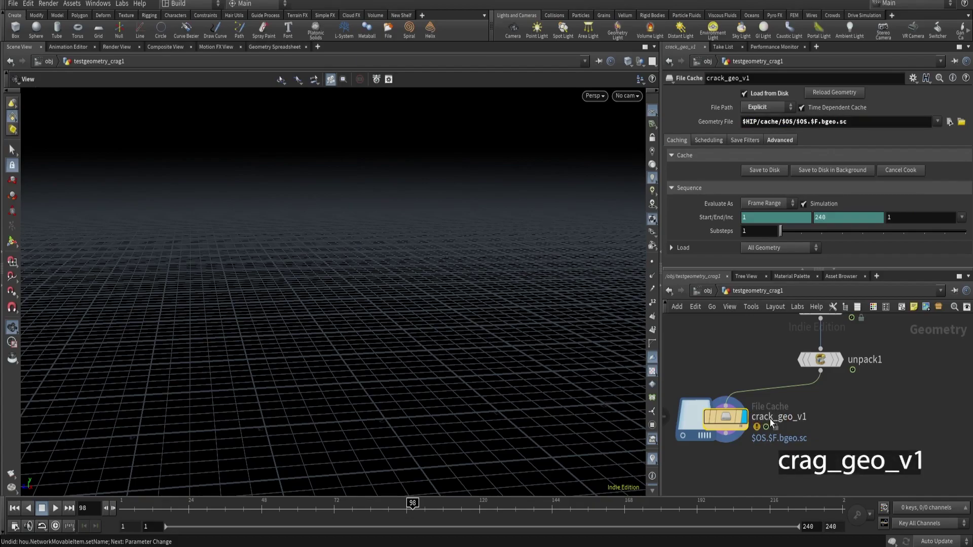
left_click(765, 170)
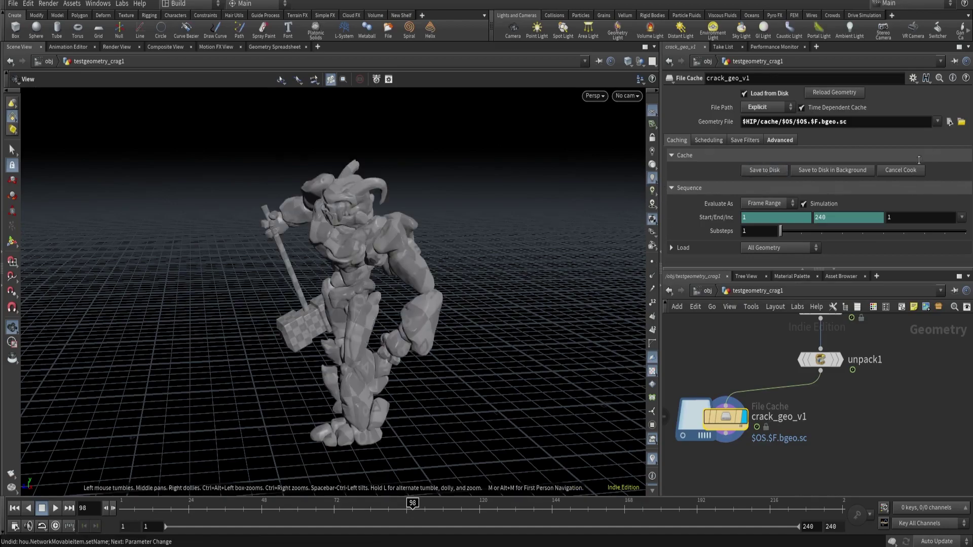
Browse the crack_geo_v1 cache folder and compare the sequence's total size with its individual file sizes.
left_click(949, 121)
left_click_drag(489, 115, 506, 92)
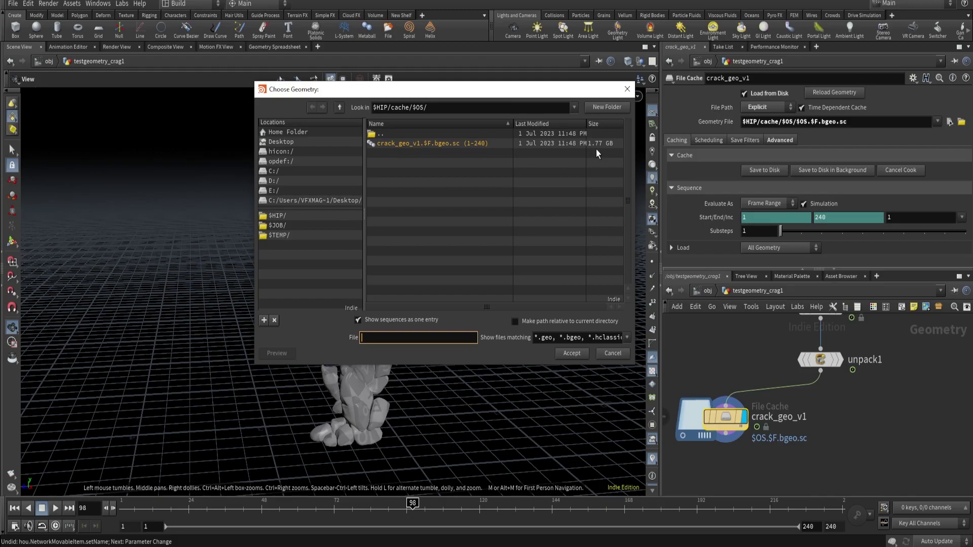
left_click(370, 319)
left_click_drag(628, 126, 623, 295)
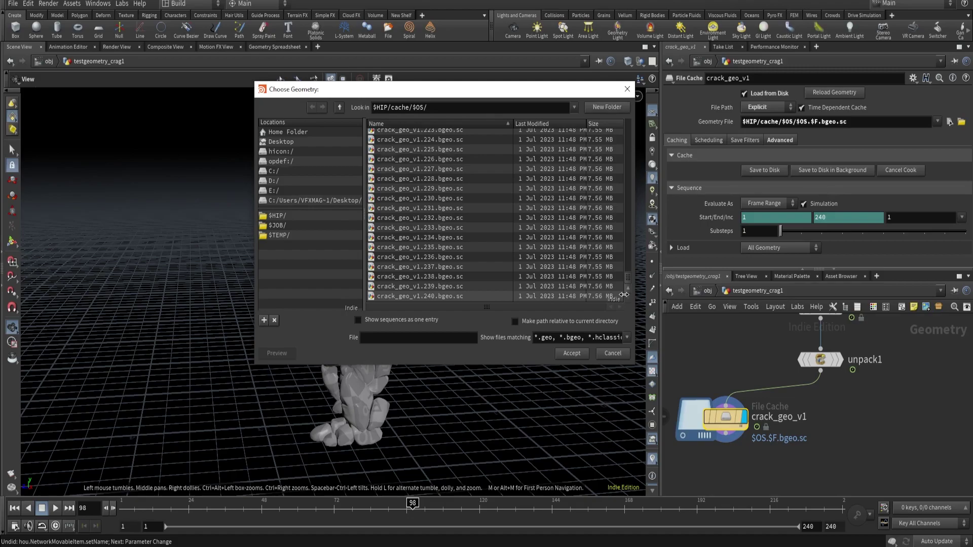
left_click(379, 321)
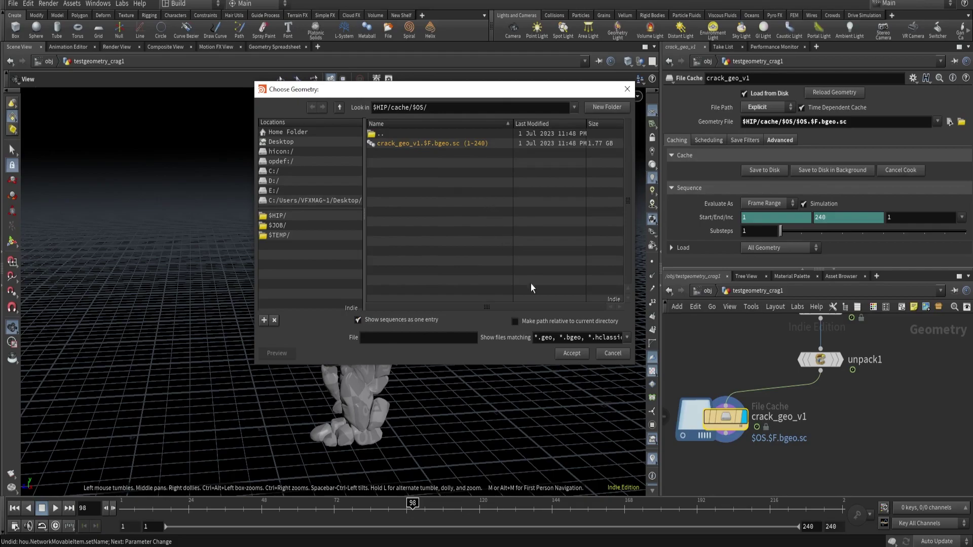
left_click(614, 354)
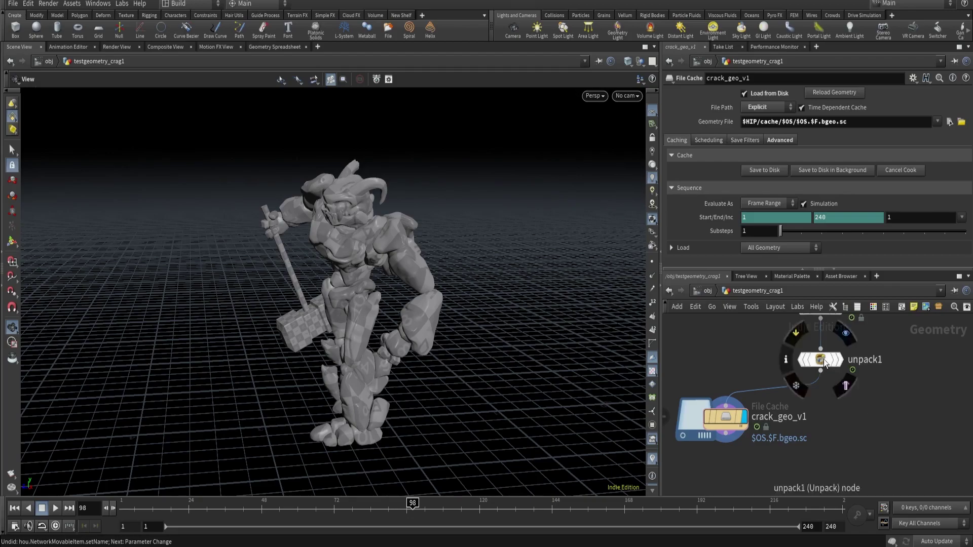
Examine the Unpack node's geometry info and scrub the animation through to frame 240.
left_click(791, 355)
left_click_drag(603, 156, 492, 40)
left_click(571, 144)
left_click(400, 147)
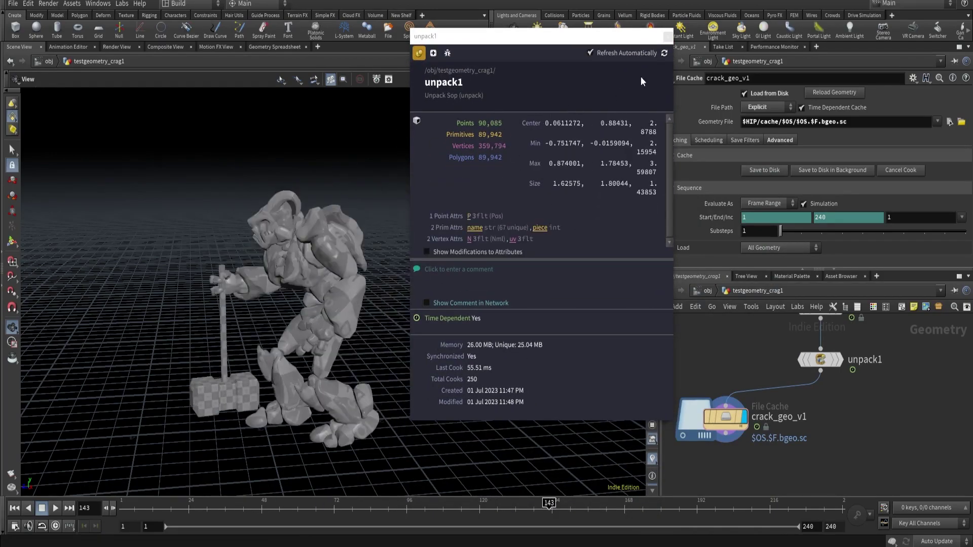
left_click(668, 36)
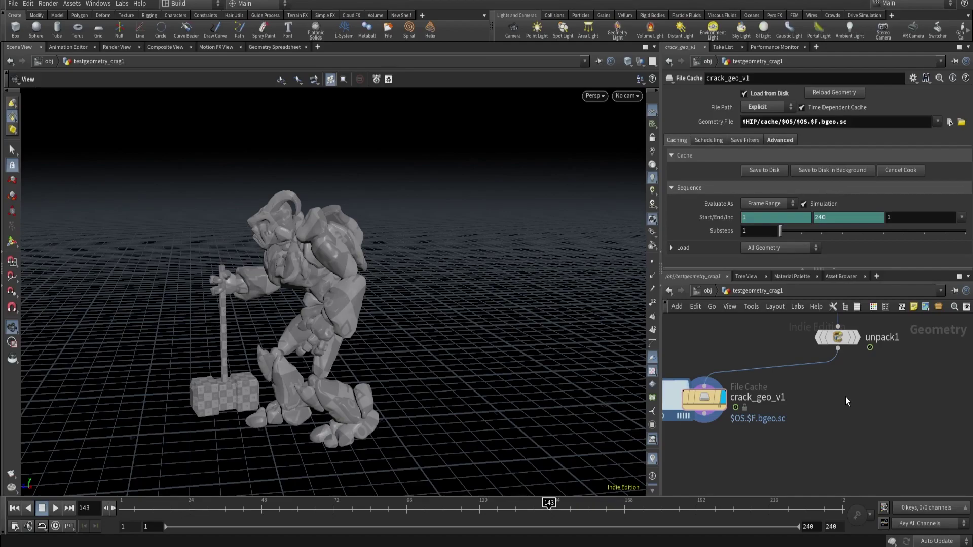
middle_click(838, 338)
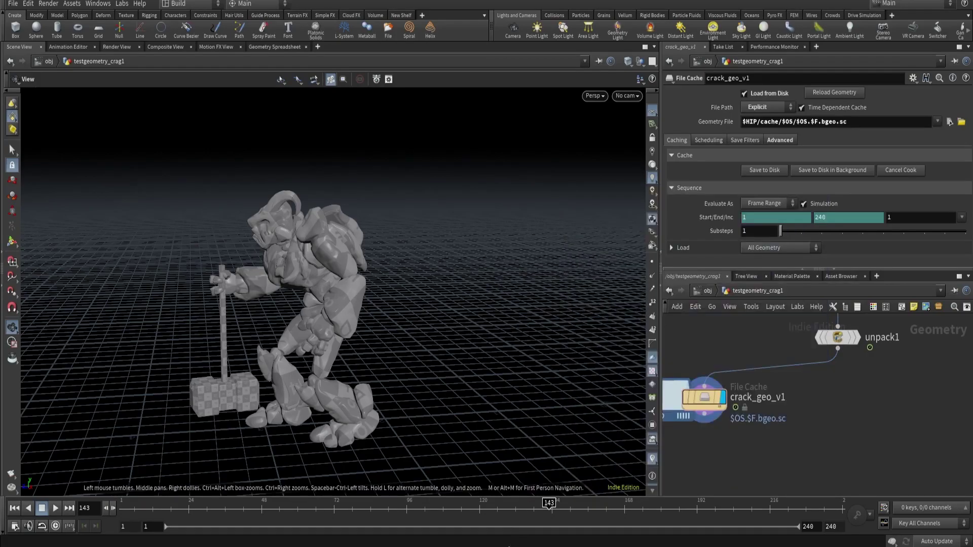
left_click(274, 503)
mouse_move(274, 503)
left_mouse_down()
mouse_move(205, 503)
mouse_move(652, 478)
mouse_move(852, 490)
left_mouse_up()
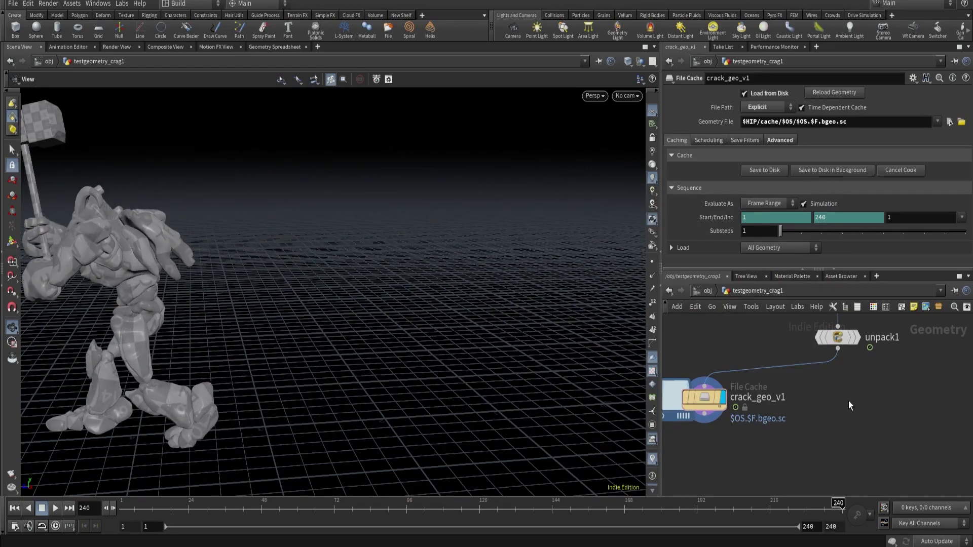
Add a Point Wrangle fed by the Unpack node and rename it storer_P.
key("Tab")
type("pointwr")
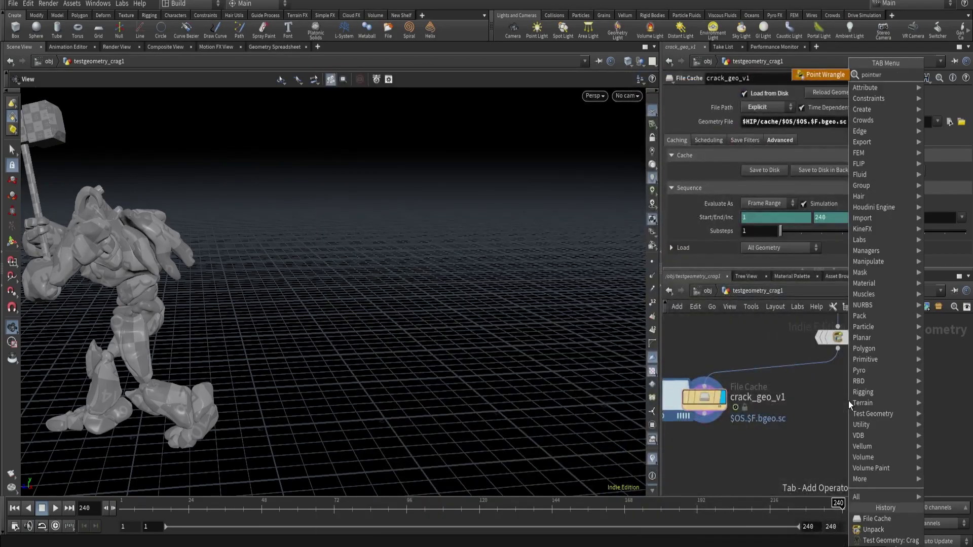
key("Return")
left_click(848, 400)
left_click(836, 387)
left_click(837, 349)
double_click(896, 399)
type("storer_P")
key("Return")
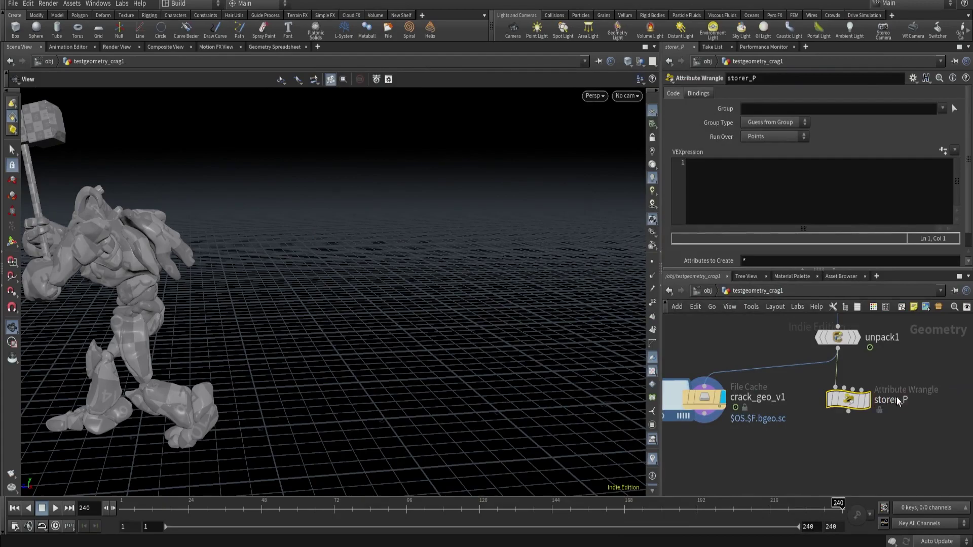
Display the storer_P wrangle and write the expression v@storeP = v@P; to store each point's position.
key("r")
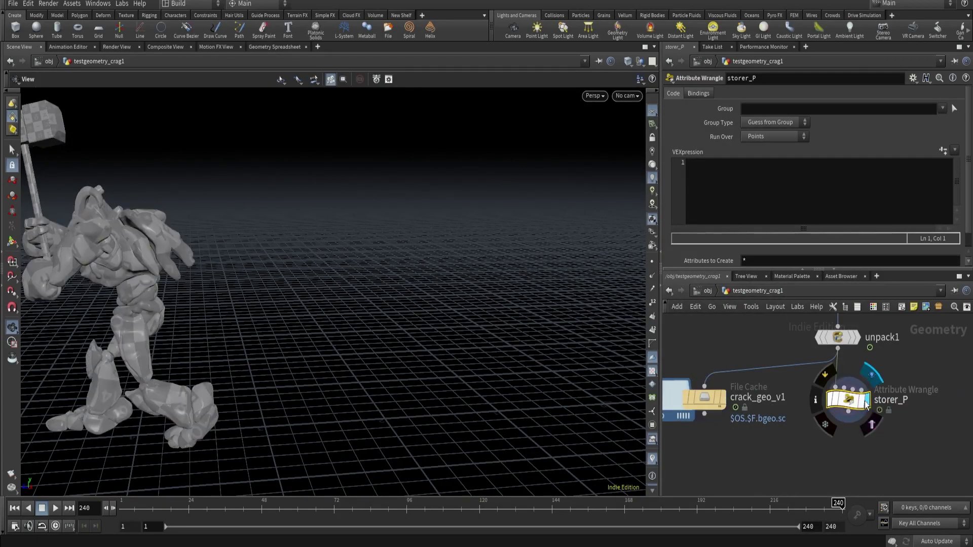
left_click(734, 216)
type("v")
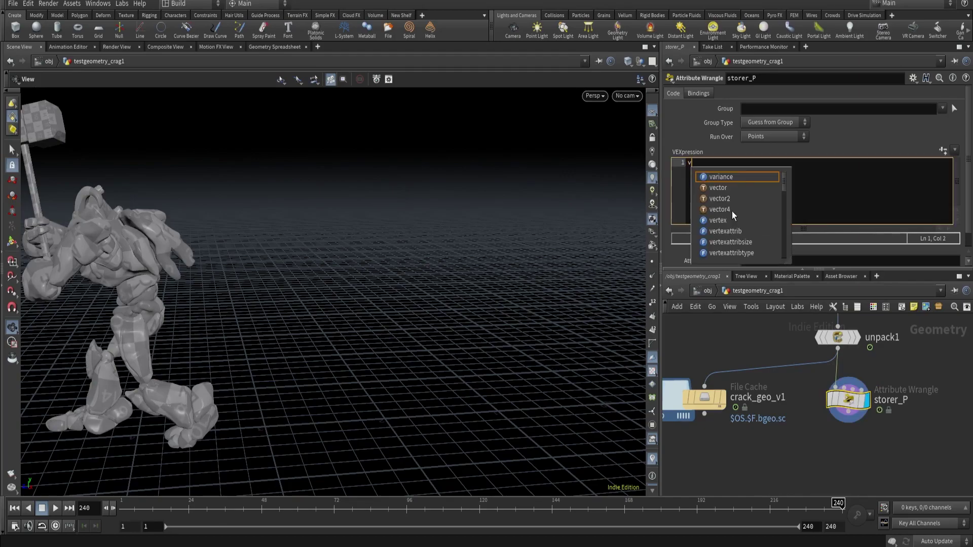
type("@stoer")
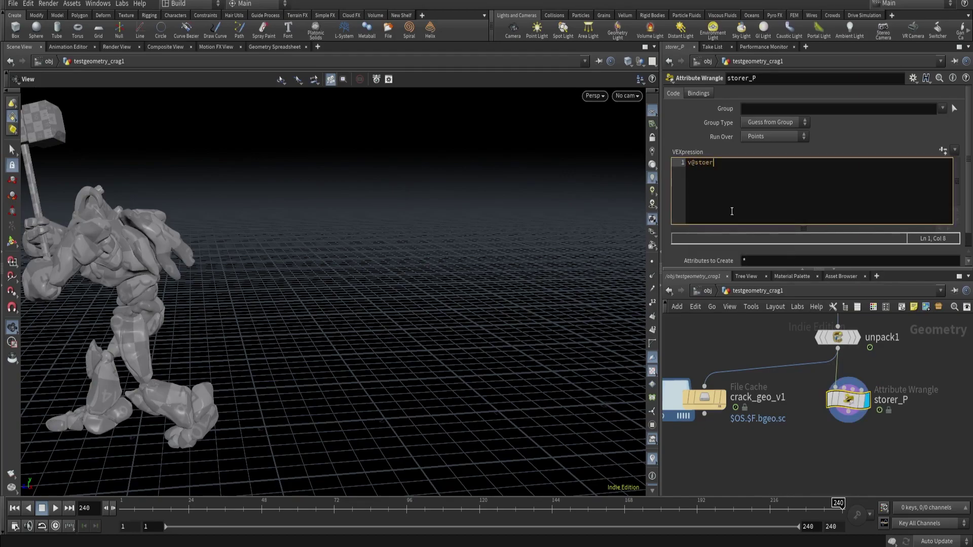
key("BackSpace")
key("BackSpace")
type("reP = v@P;")
Compare the storeP attribute with P in the geometry spreadsheet while scrubbing back to frame 120.
left_click(278, 47)
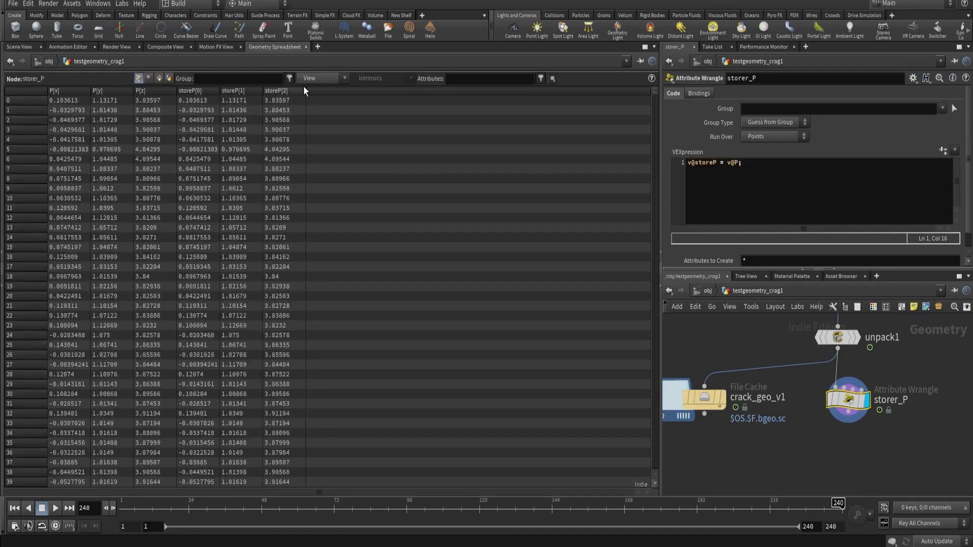
left_click_drag(307, 88, 406, 88)
left_click_drag(754, 502, 480, 502)
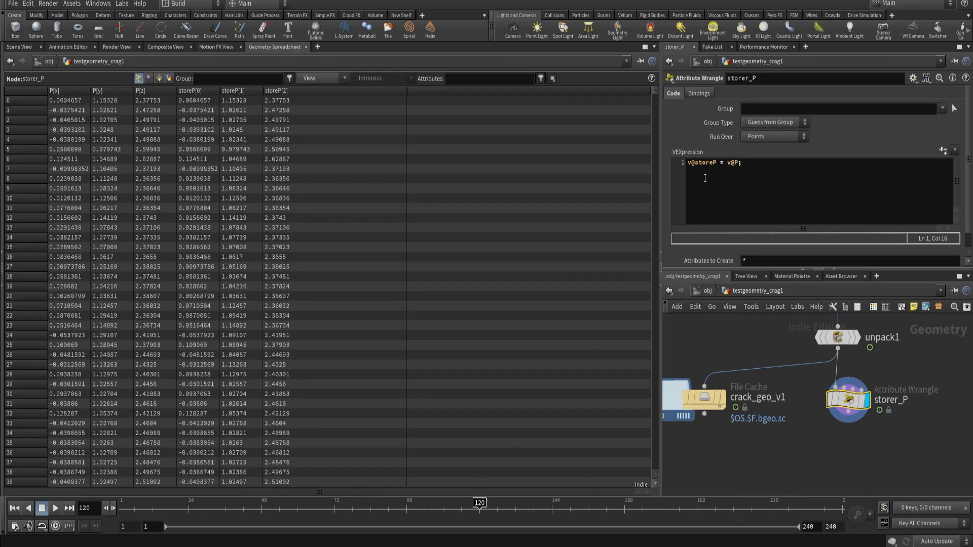
Append `$F` to the storeP attribute name in the storer_P expression so it carries the frame number.
left_click(716, 163)
type("'`$F")
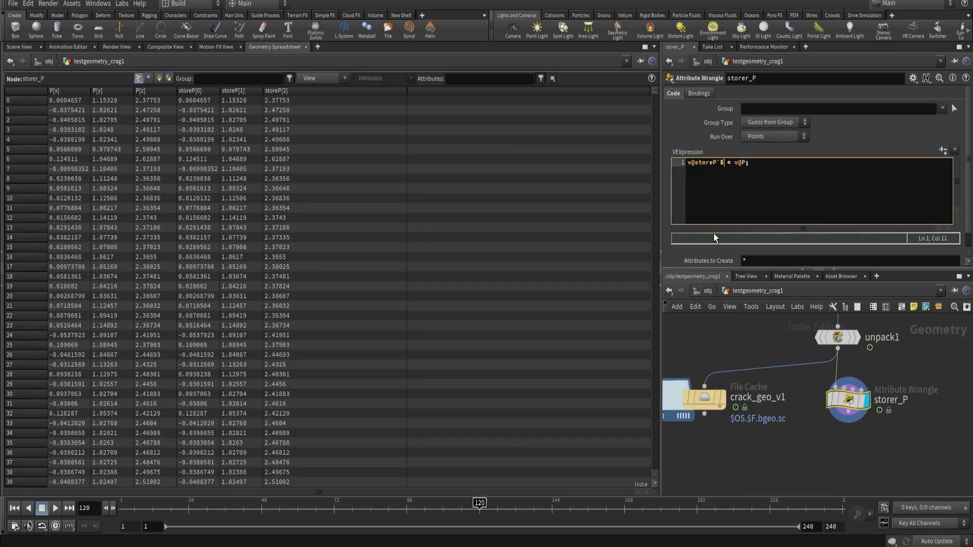
type("`")
Examine storer_P's geometry info in the 3D scene at frames 120 and 56, and scrub through to frame 204.
left_click(32, 44)
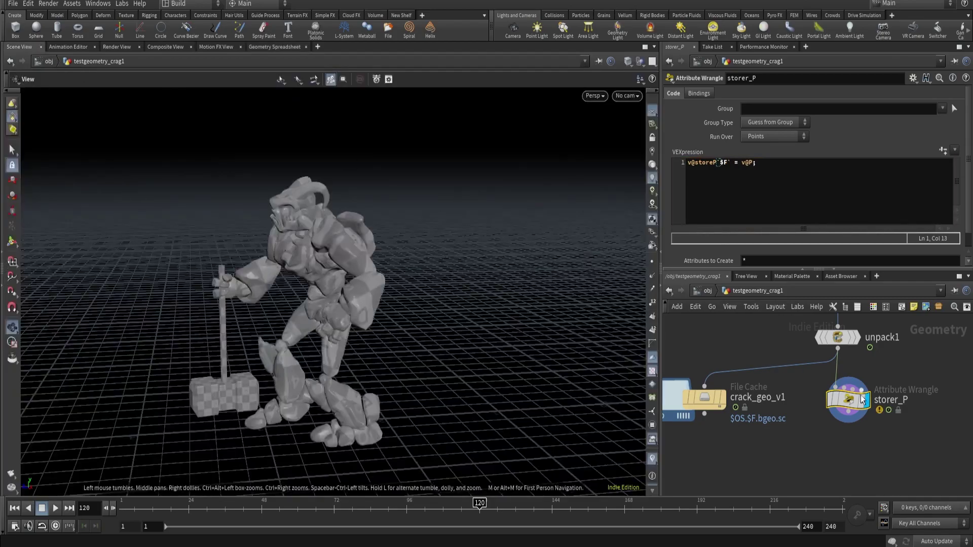
middle_click(848, 399)
left_click(285, 504)
middle_click(851, 403)
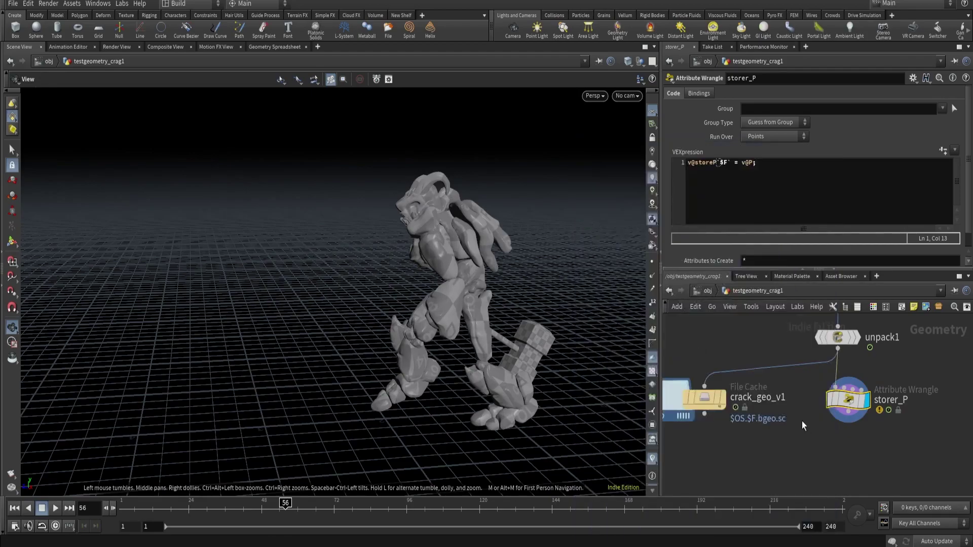
left_click(825, 436)
left_click_drag(276, 507, 134, 506)
left_click(733, 508)
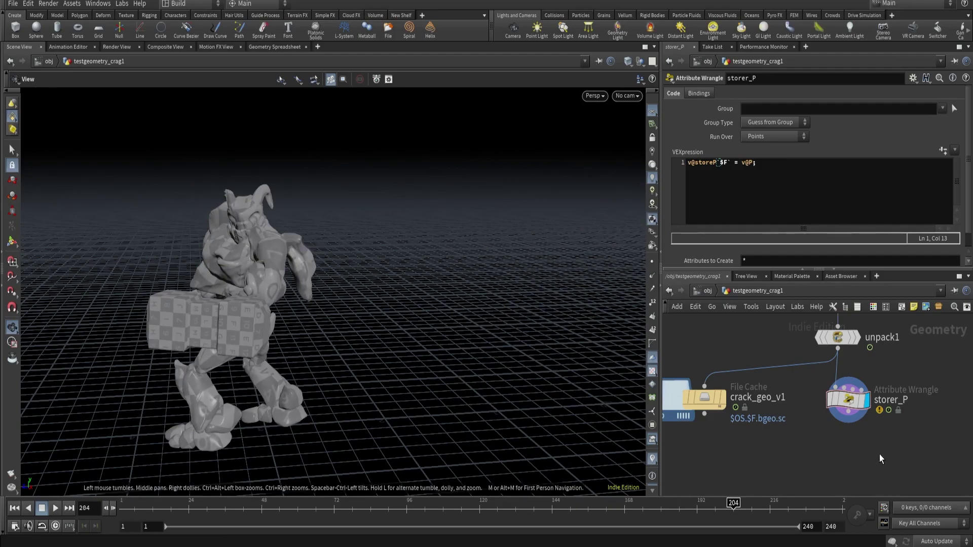
Add a Solver node below storer_P and connect the wrangle's output to its first input.
key("Tab")
type("solver")
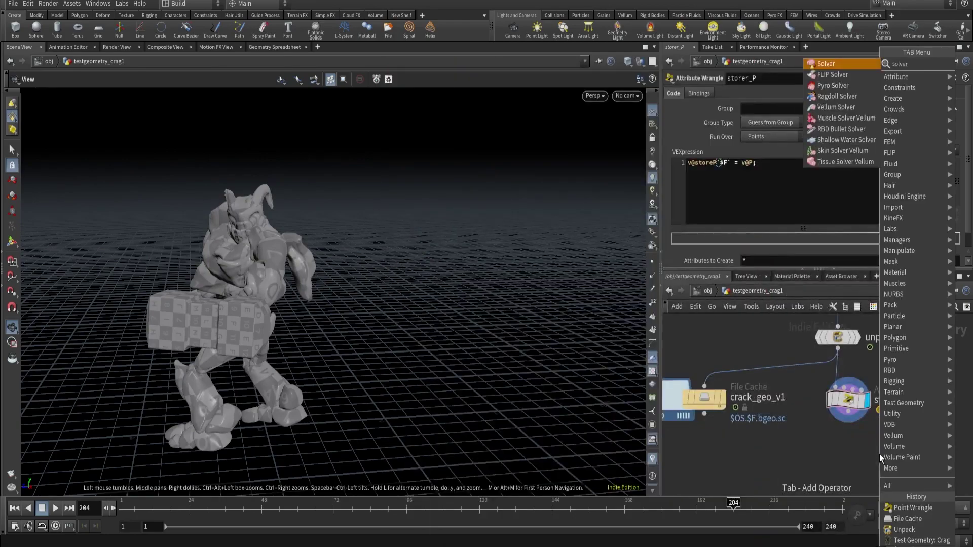
key("Return")
left_click_drag(878, 457, 850, 460)
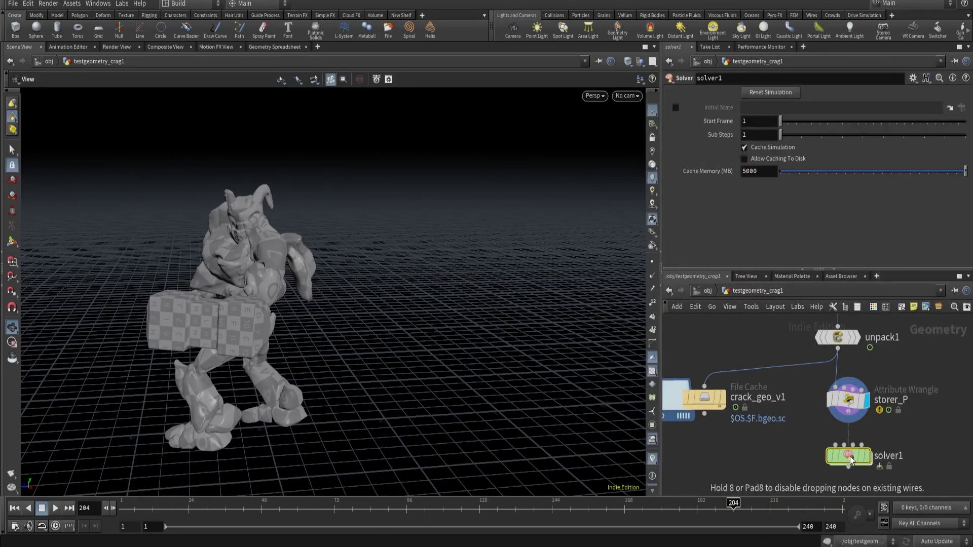
left_click(835, 445)
left_click(847, 422)
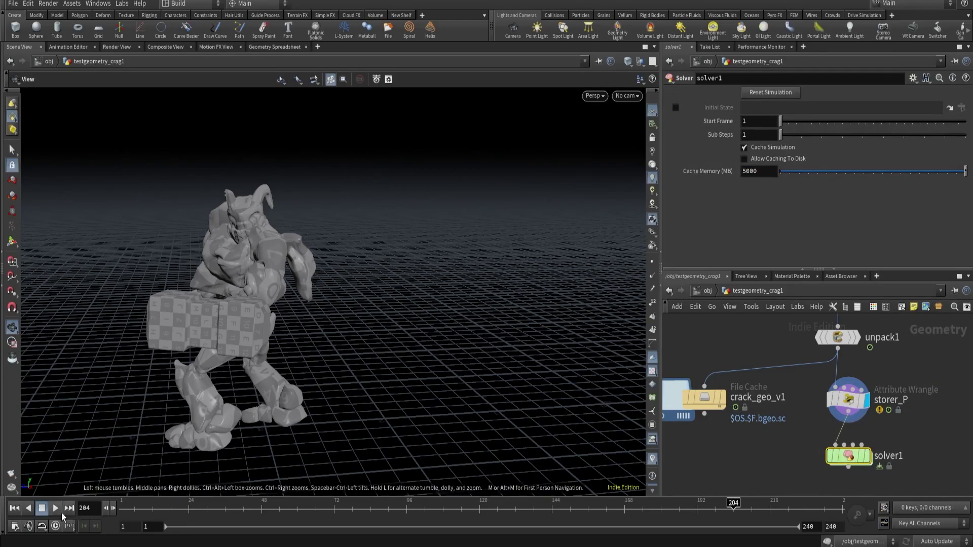
Return to frame 1 and, inside the solver, add and display an Attribute Copy fed by Input_1 and Prev_Frame.
left_click(14, 508)
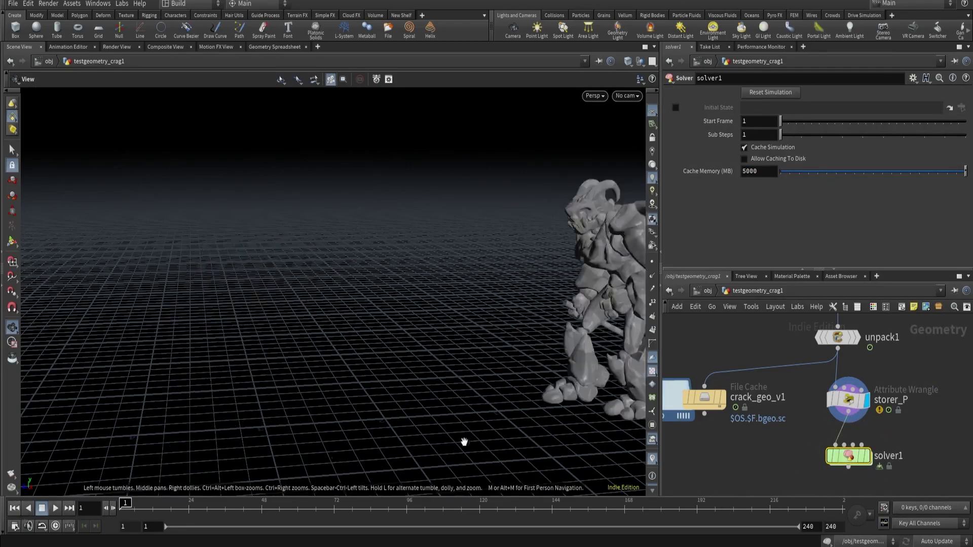
double_click(850, 455)
scroll(710, 399, "up", 2)
left_click(729, 382)
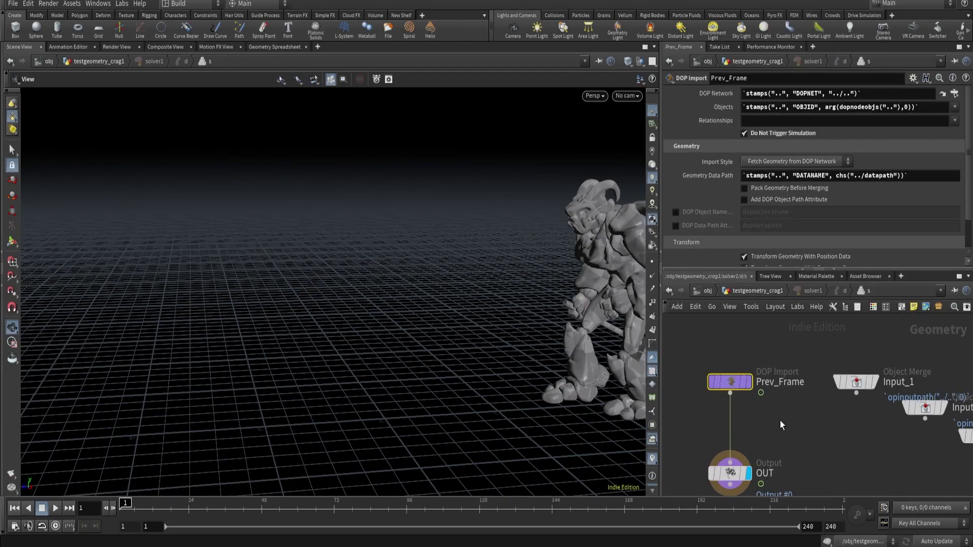
scroll(780, 423, "down", 2)
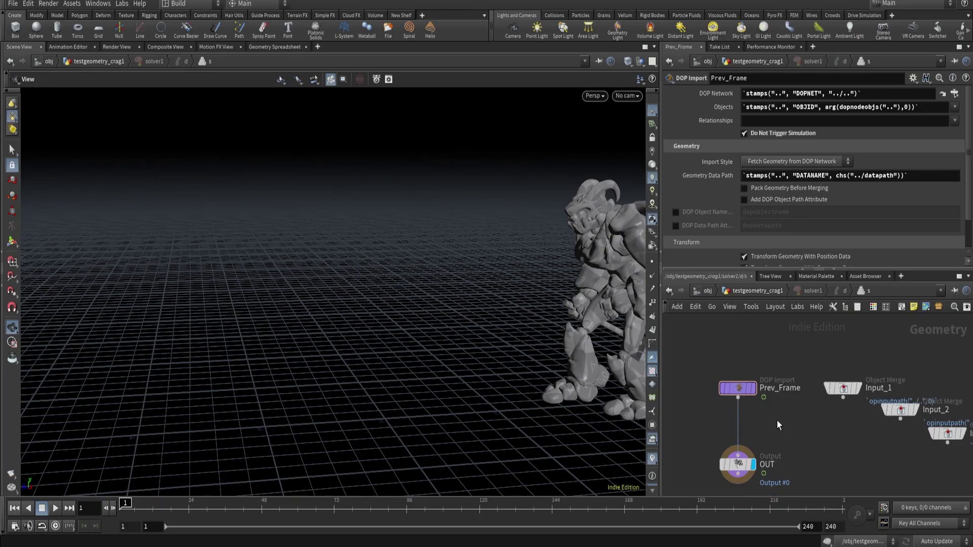
key("Tab")
type("copy")
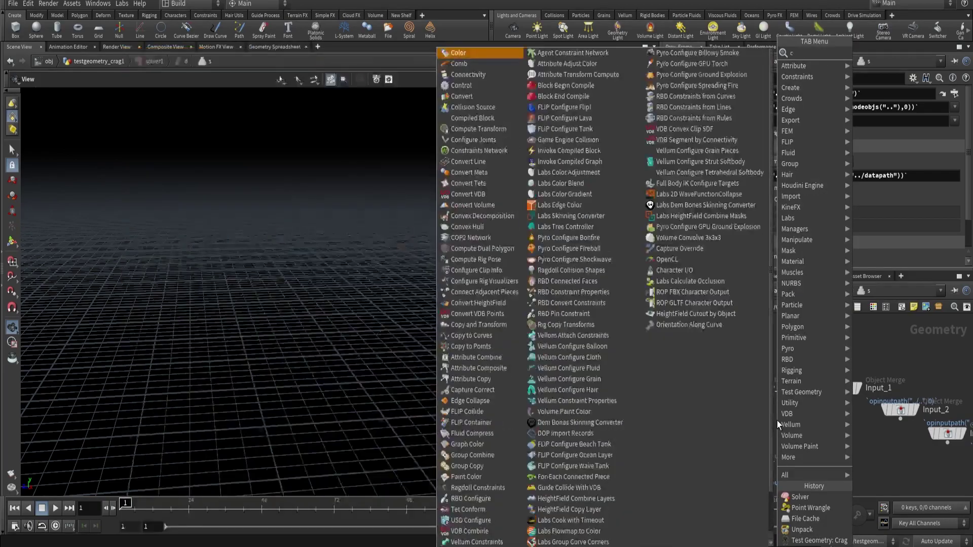
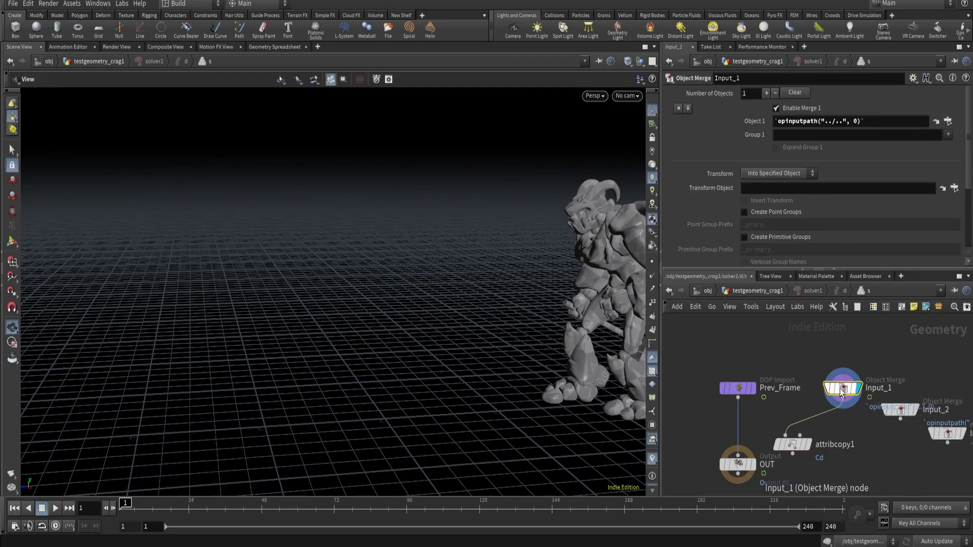
left_click(737, 397)
left_click(810, 441)
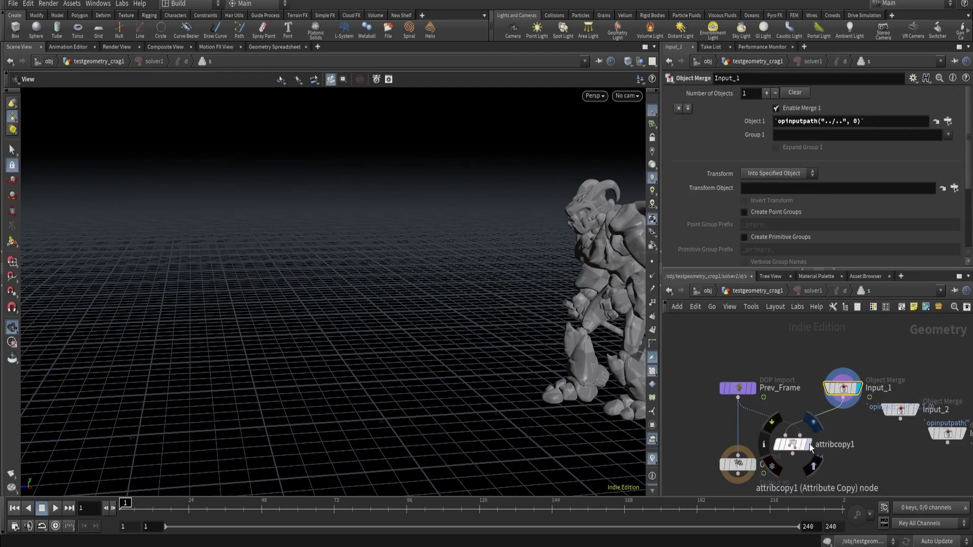
left_click(791, 442)
left_click(703, 416)
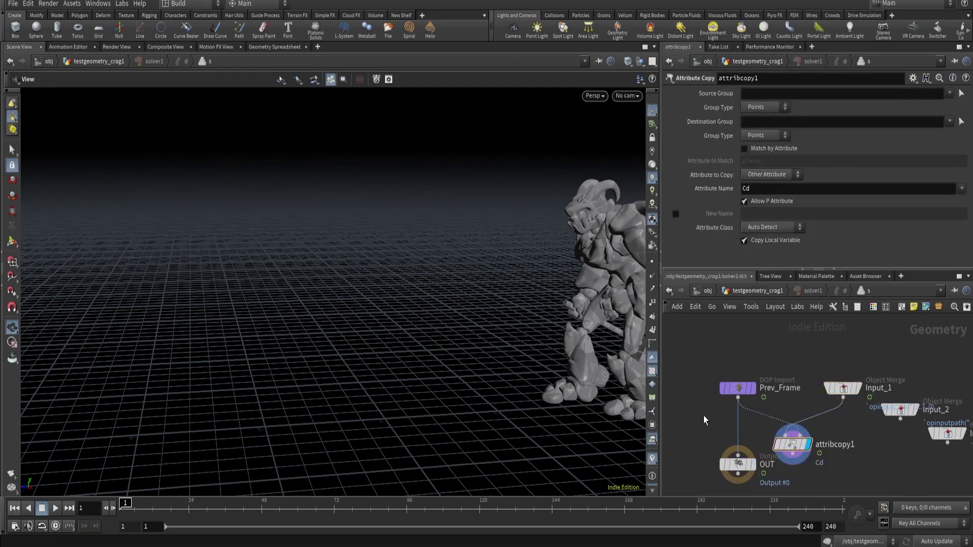
Return to the Crag network, display solver1 and scrub its animation from frame 1.
key("u")
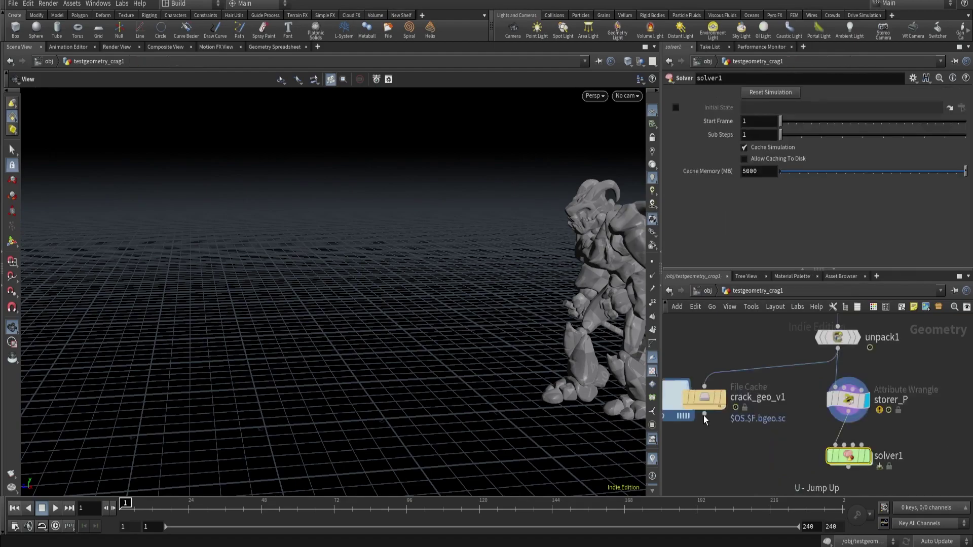
left_click(866, 458)
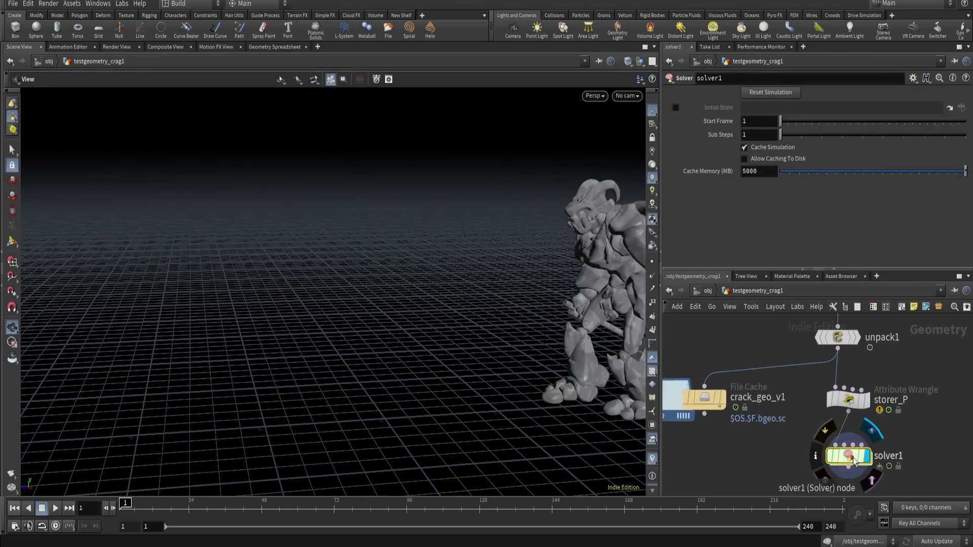
mouse_move(125, 503)
left_mouse_down()
mouse_move(570, 502)
mouse_move(125, 502)
left_mouse_up()
Connect the Attribute Copy's output to the solver's OUT node and auto-arrange the inner network.
double_click(847, 456)
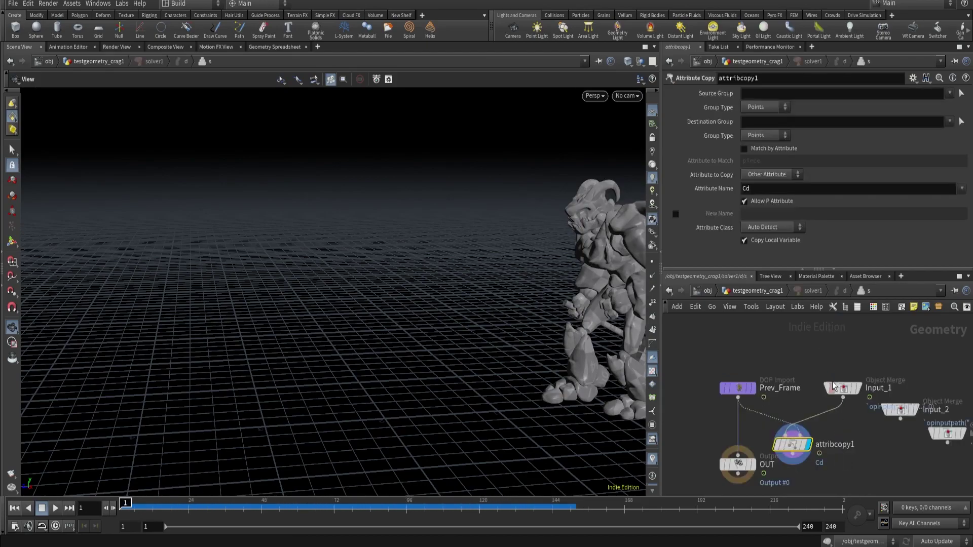
left_click(792, 453)
left_click(737, 454)
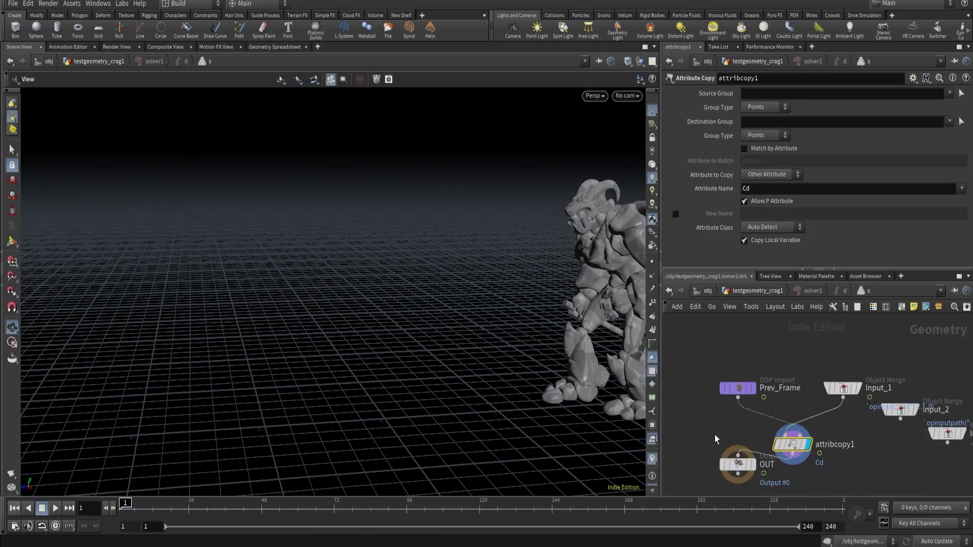
key("l")
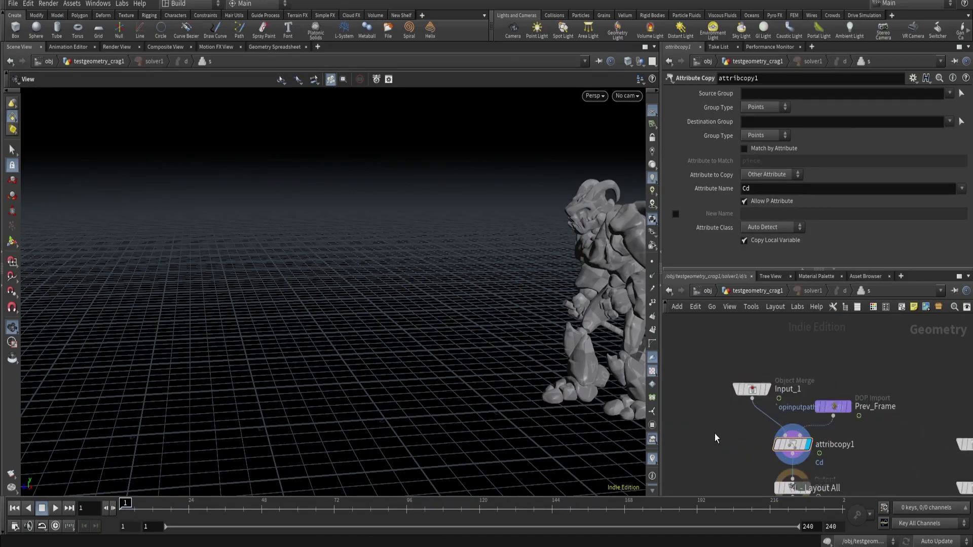
key("u")
Play the solver simulation for about 20 frames and go back to frame 1.
left_click(52, 509)
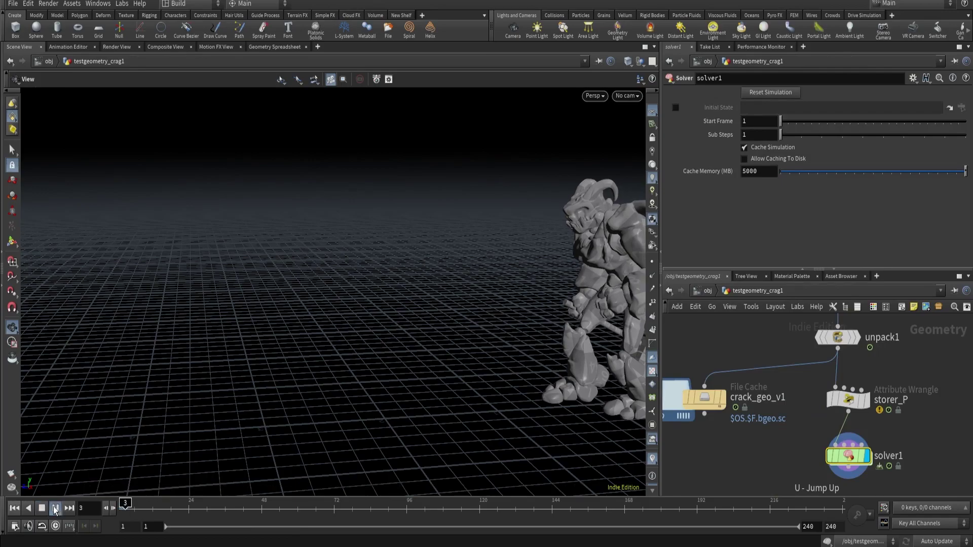
left_click(42, 508)
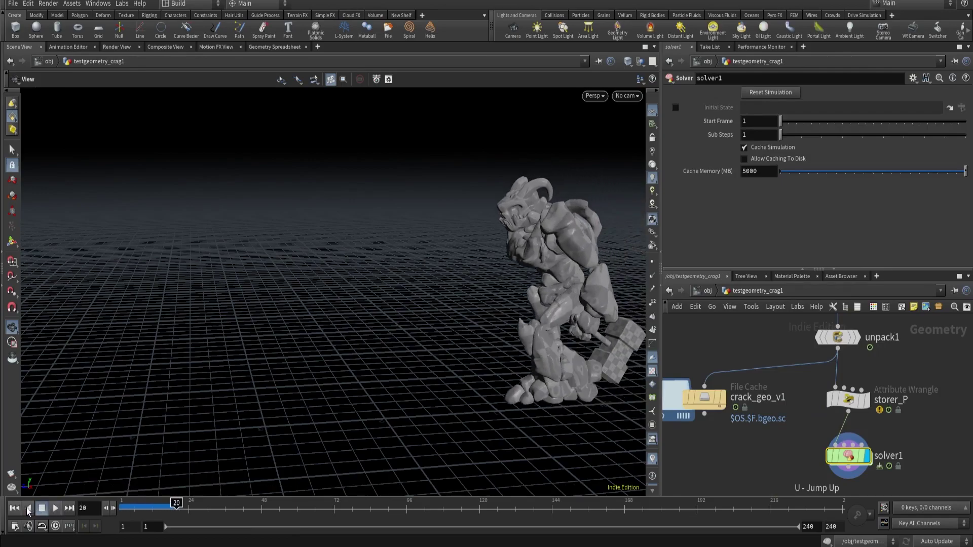
left_click(15, 508)
Inside the solver, set the Attribute Copy's attribute name to storeP* to match every stored position.
double_click(843, 458)
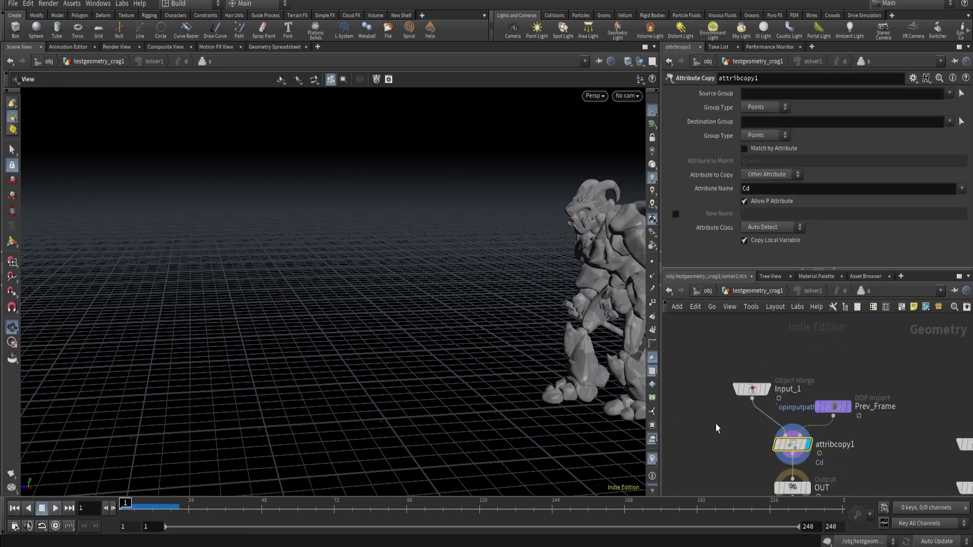
left_click(961, 190)
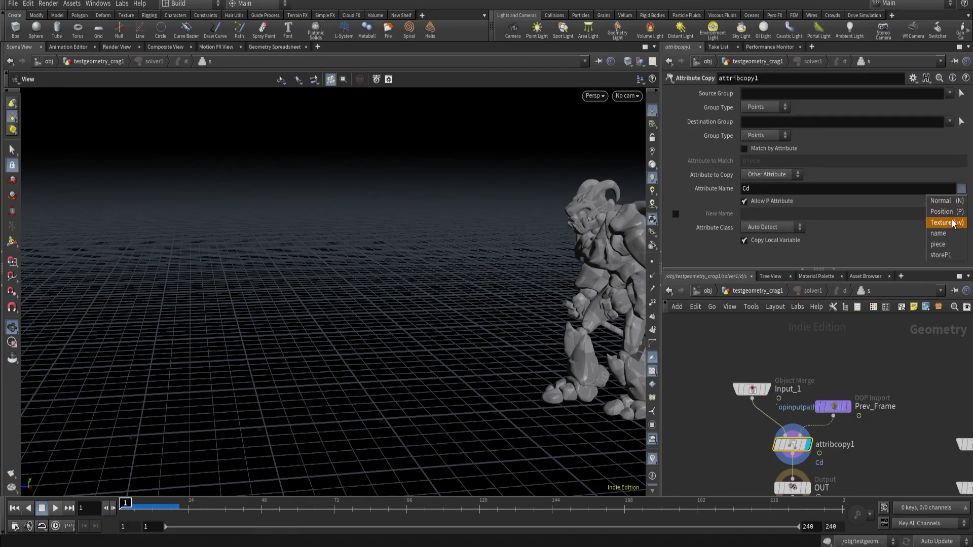
left_click(946, 255)
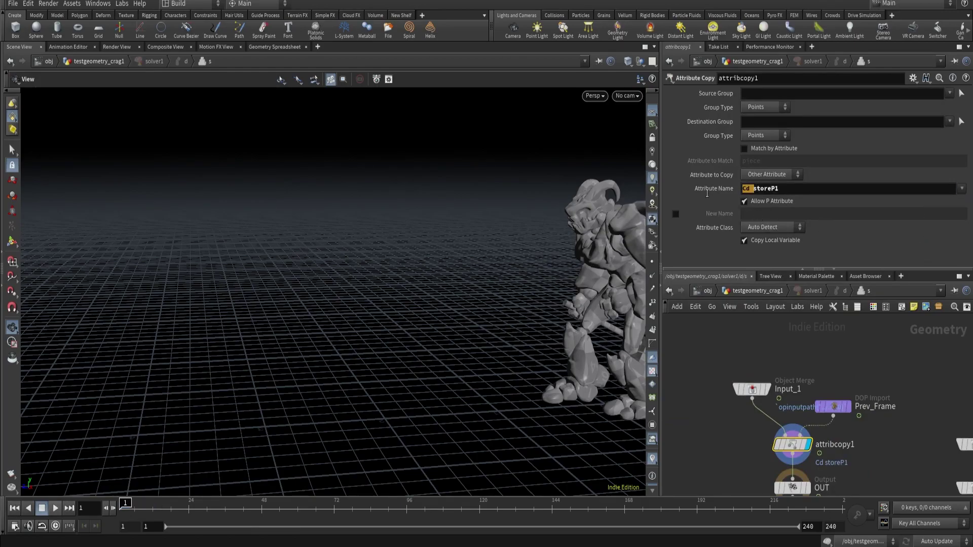
key("BackSpace")
left_click(774, 188)
key("BackSpace")
type("*")
key("Return")
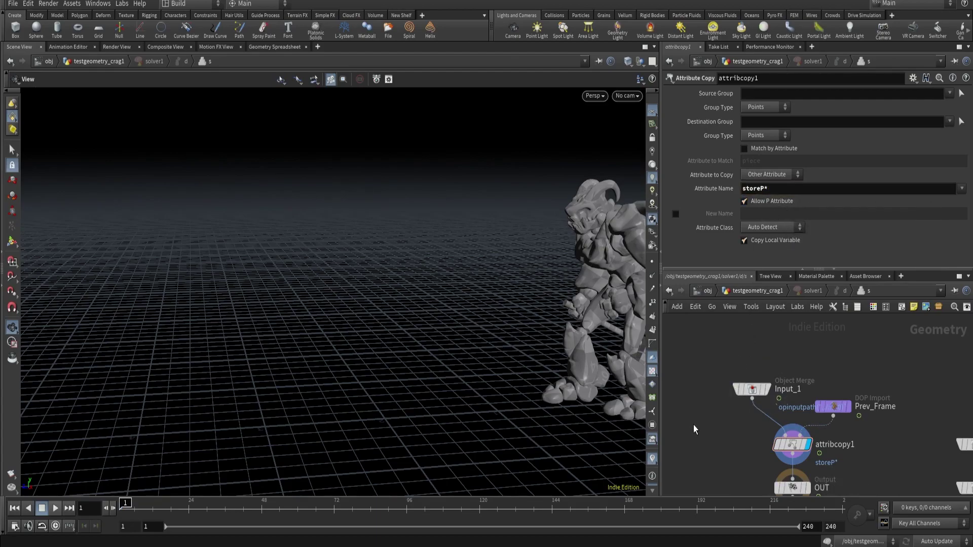
Play the simulation to frame 9 and examine solver1's point attributes in its geometry info.
key("u")
left_click(55, 508)
middle_click(849, 458)
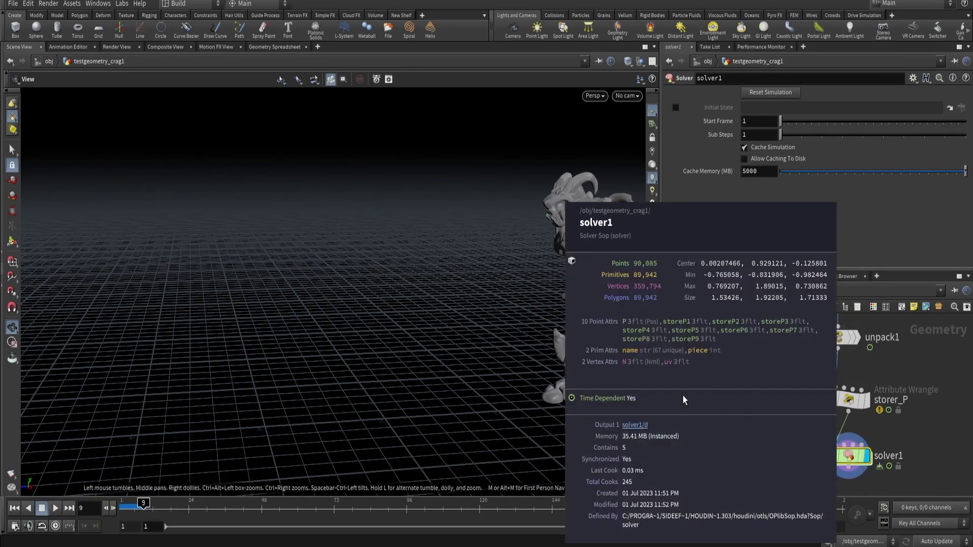
Duplicate the crack_geo_v1 file cache as crack_geo_v2, connected below solver1.
scroll(790, 458, "down", 2)
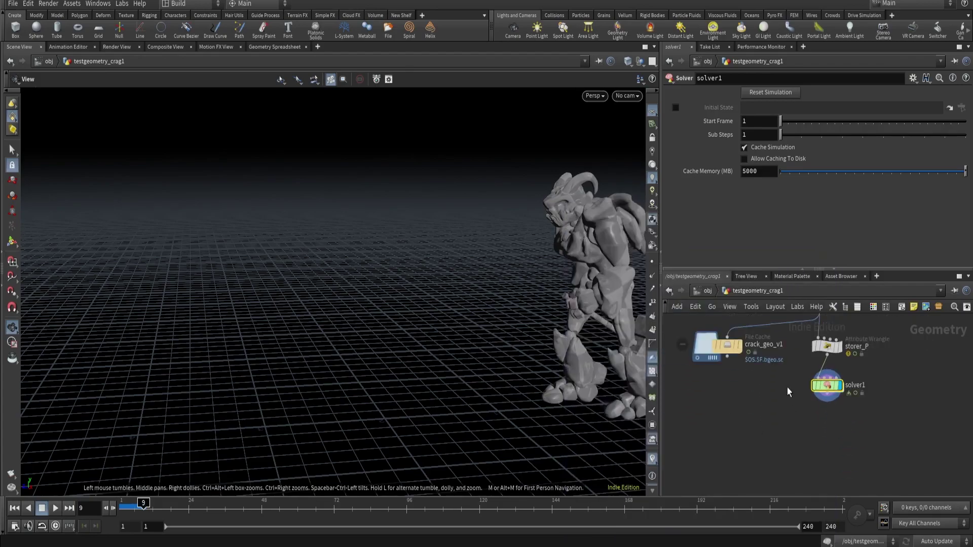
left_click(729, 346)
left_click_drag(729, 346, 831, 415, "alt")
scroll(809, 424, "up", 2)
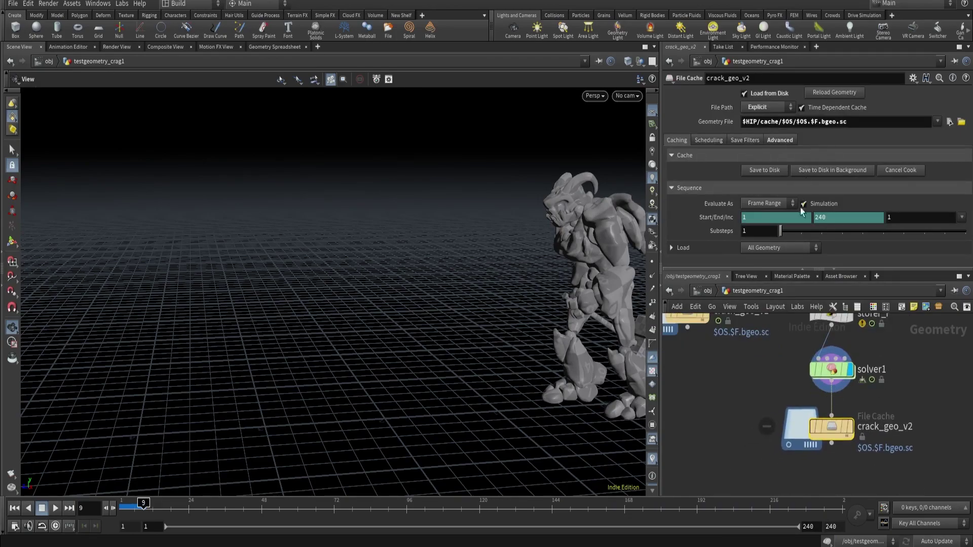
Remove the frame number from crack_geo_v2's geometry file path, making it $HIP/cache/$OS/$OS.bgeo.sc.
left_click(813, 121)
key("BackSpace")
key("BackSpace")
key("BackSpace")
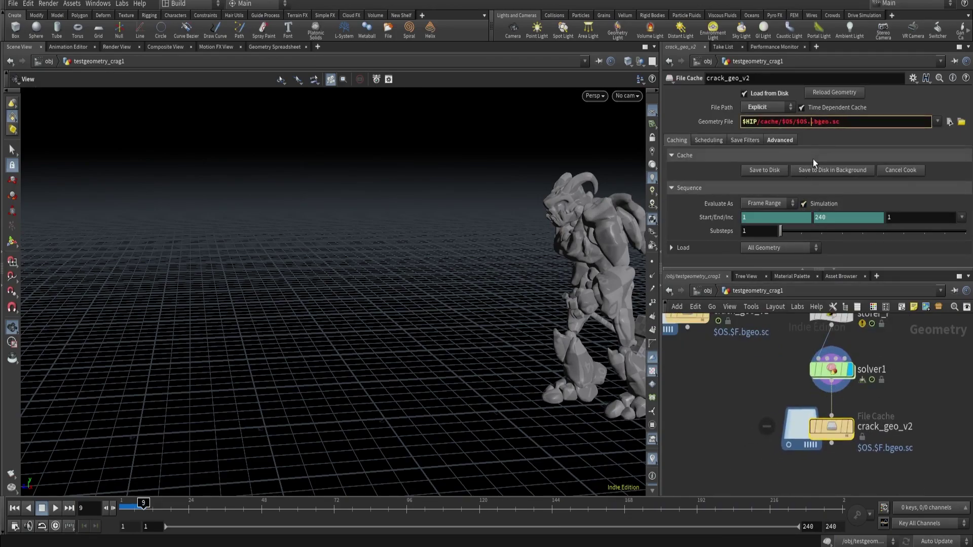
key("Return")
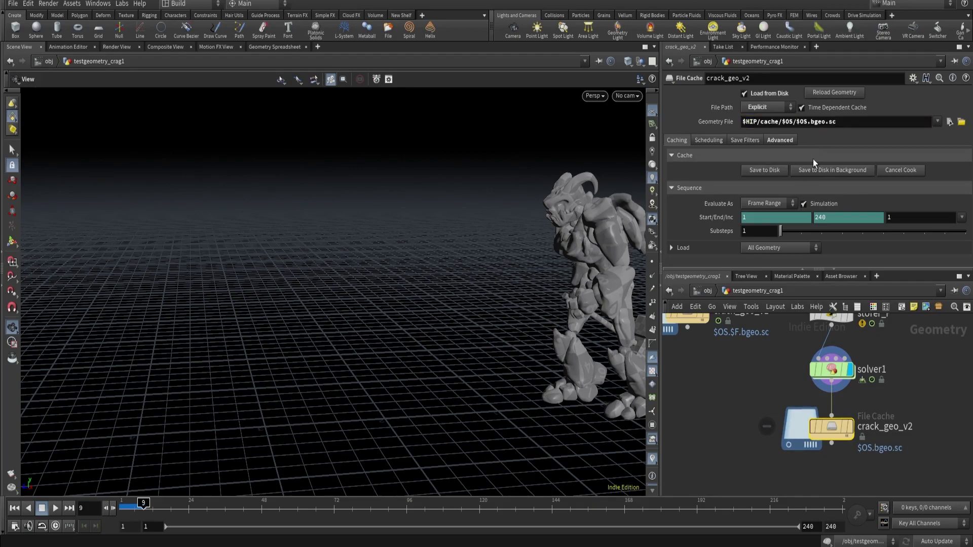
Set crack_geo_v2 to evaluate as a single frame, with the override frame enabled and set to $FEND.
left_click(762, 215)
left_click(676, 217)
left_click(746, 217)
type("$FEND")
key("Return")
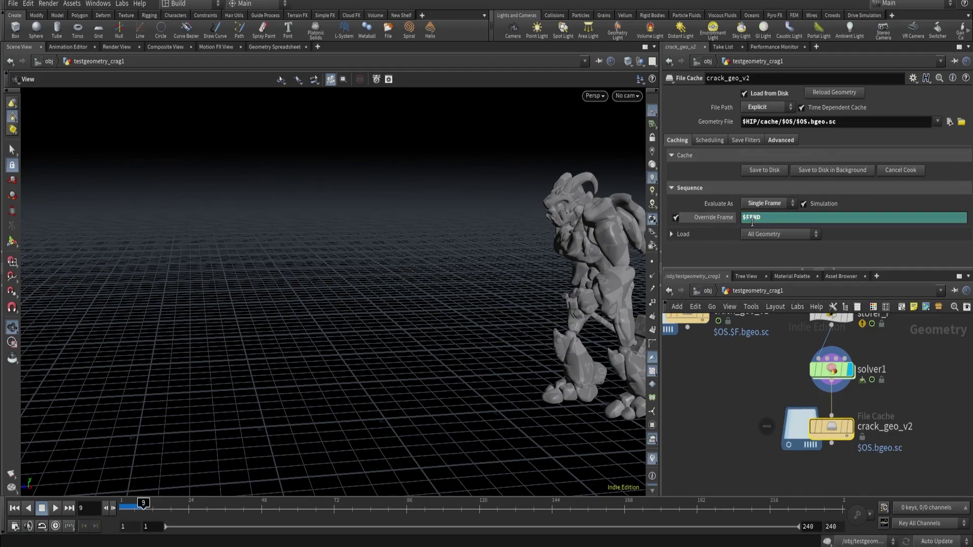
left_click(721, 220)
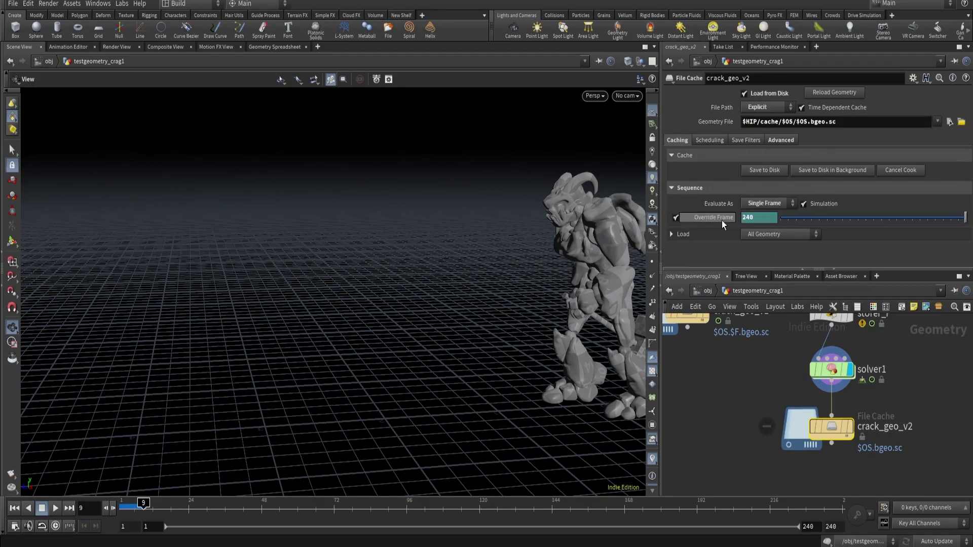
Rename the crack_geo_v2 file cache as crack_storeP_v1.
double_click(884, 427)
left_click_drag(885, 427, 899, 427)
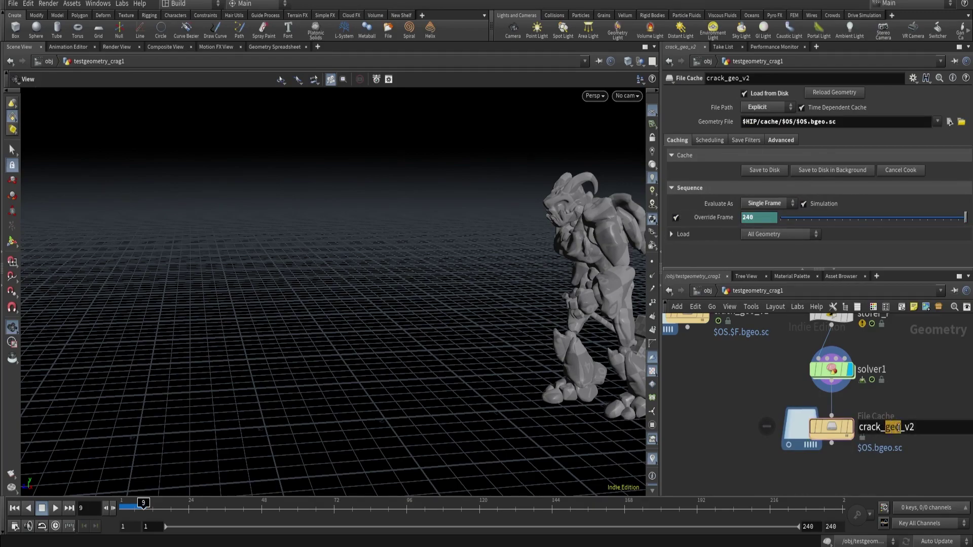
type("store")
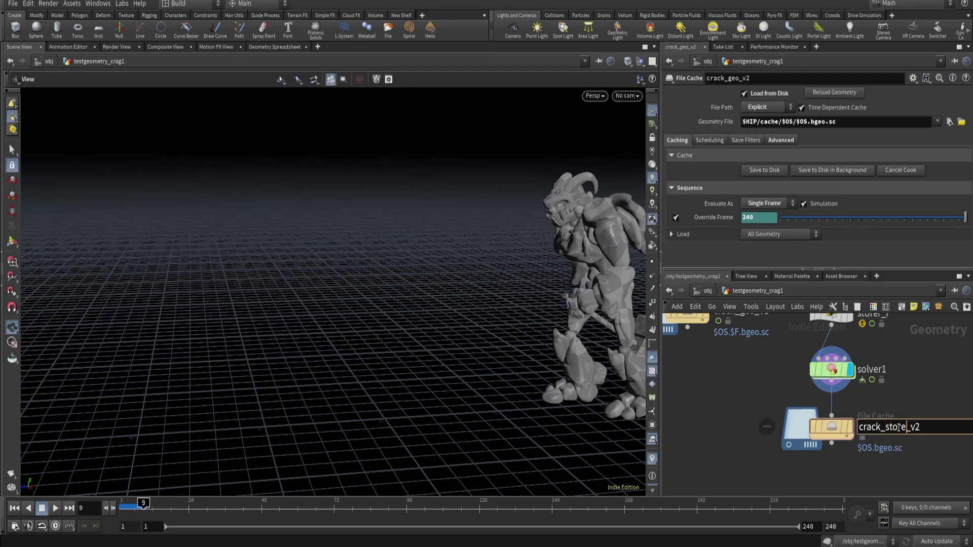
type("P")
key("Return")
double_click(898, 428)
left_click_drag(917, 428, 930, 428)
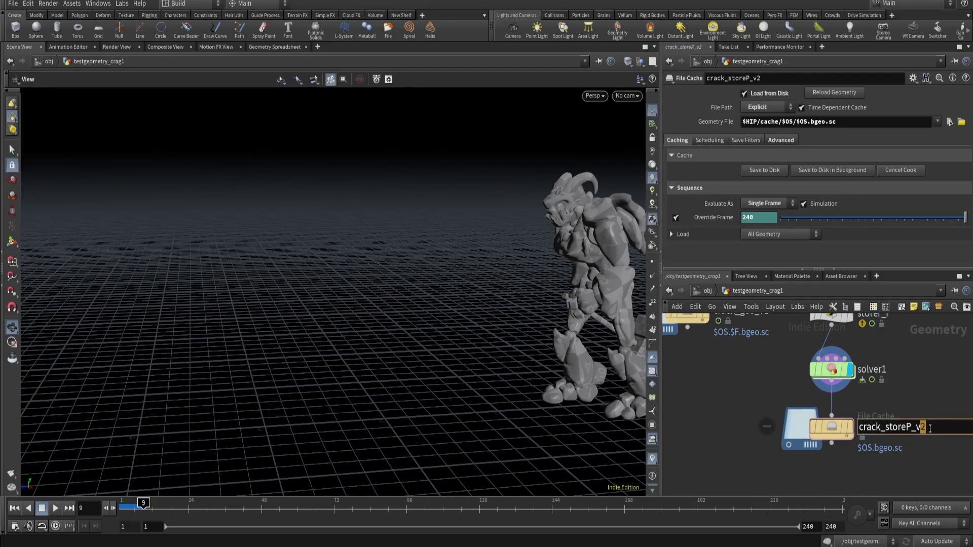
key("Return")
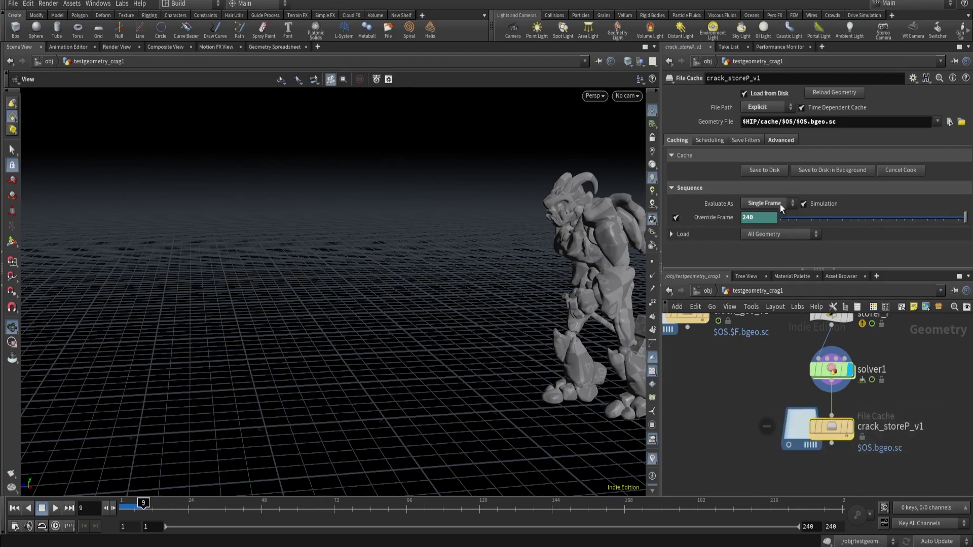
Save the crack_storeP_v1 cache to disk and display that node in the viewport.
left_click(764, 171)
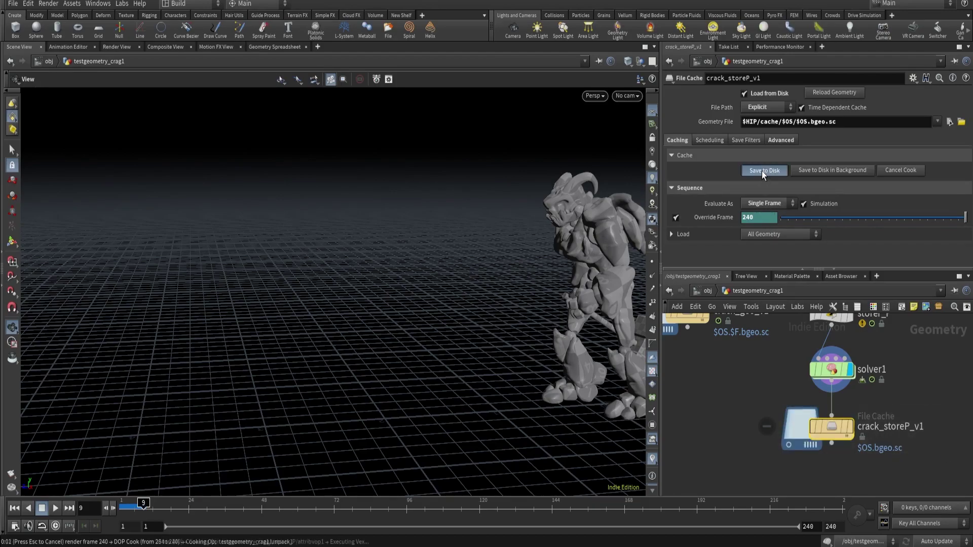
left_click(849, 427)
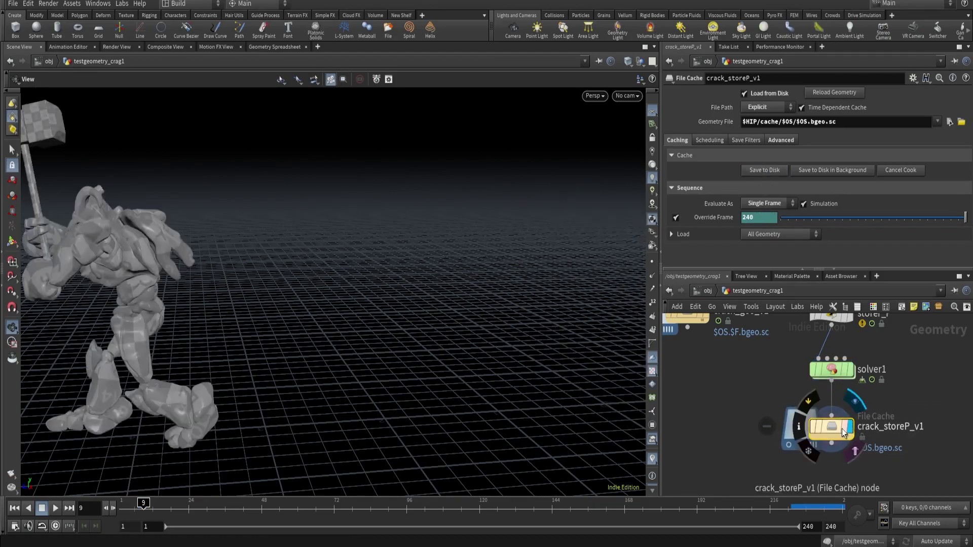
Scrub the timeline to frame 59 and examine crack_storeP_v1's point attributes in its geometry info.
mouse_move(273, 508)
left_mouse_down()
mouse_move(560, 481)
mouse_move(359, 446)
mouse_move(453, 409)
mouse_move(289, 269)
left_mouse_up()
right_click_drag(289, 269, 625, 455)
middle_click(823, 433)
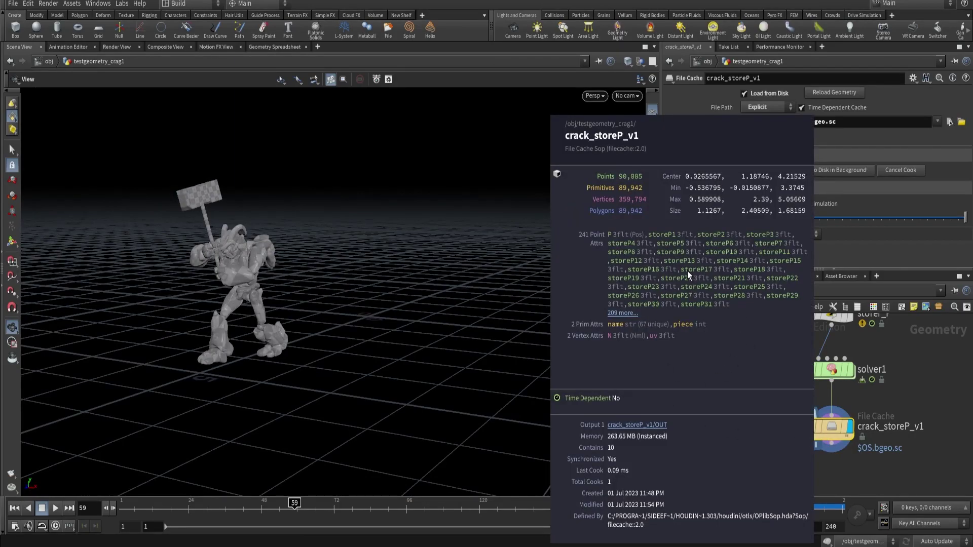
Add a Point Wrangle after crack_storeP_v1, display it, and enter the expression @P = v@storeP`$F`;.
scroll(727, 316, "down", 5)
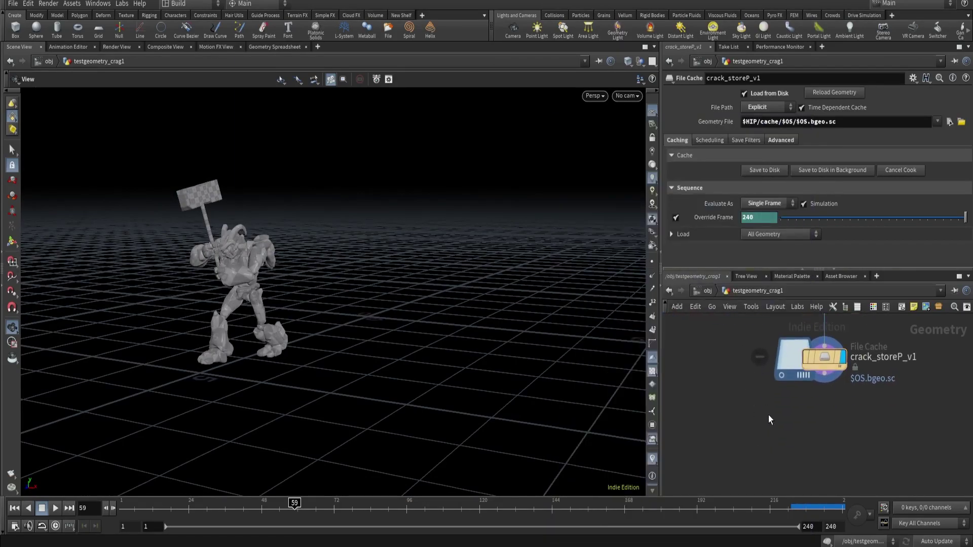
key("Tab")
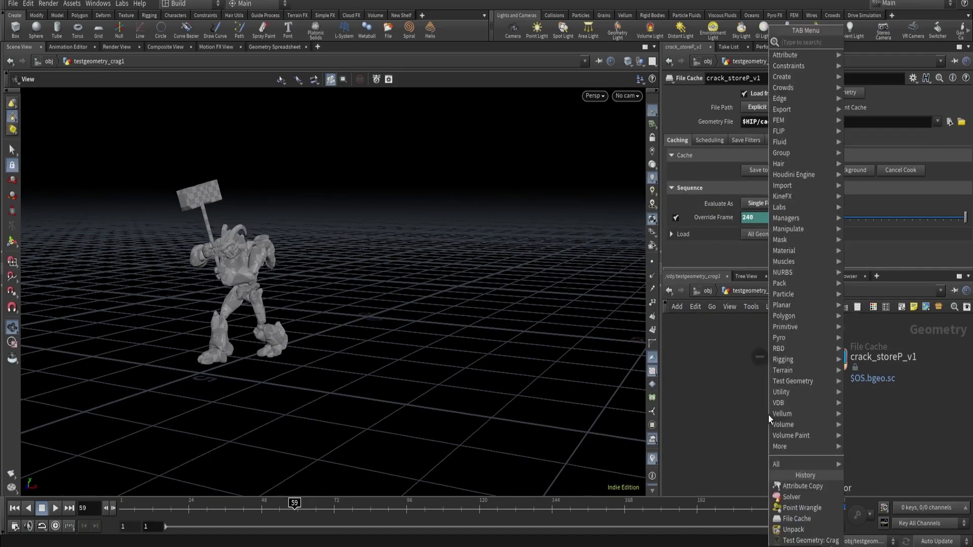
key("Return")
left_click(768, 415)
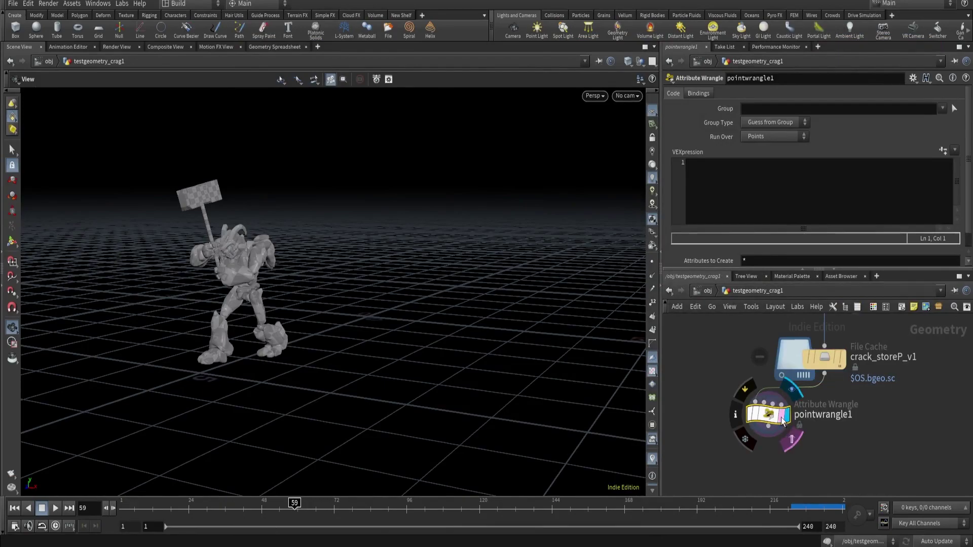
left_click(743, 221)
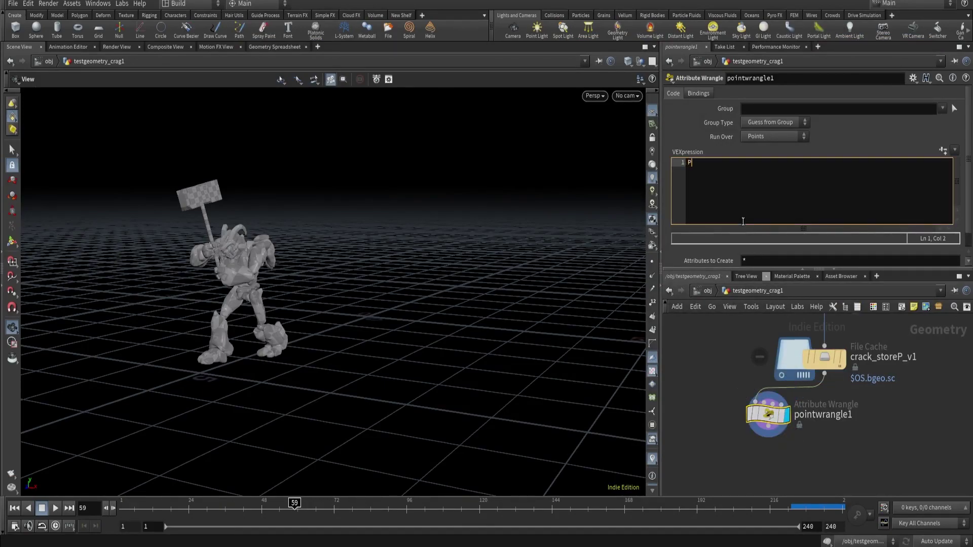
type("@P = v@store")
type("P`$F`;")
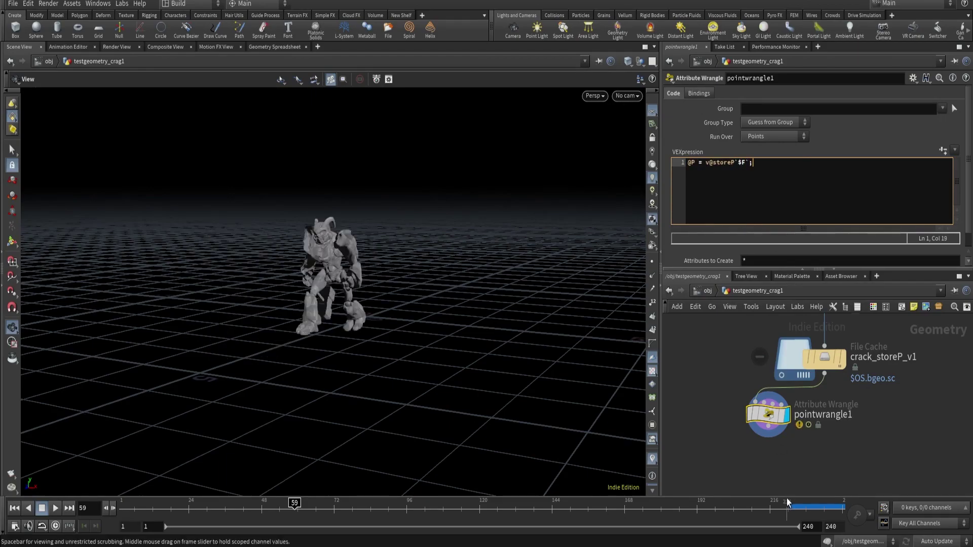
Rename the point wrangle below the cache as read_P and scrub to frame 186 to check its animation.
left_click_drag(766, 413, 822, 414)
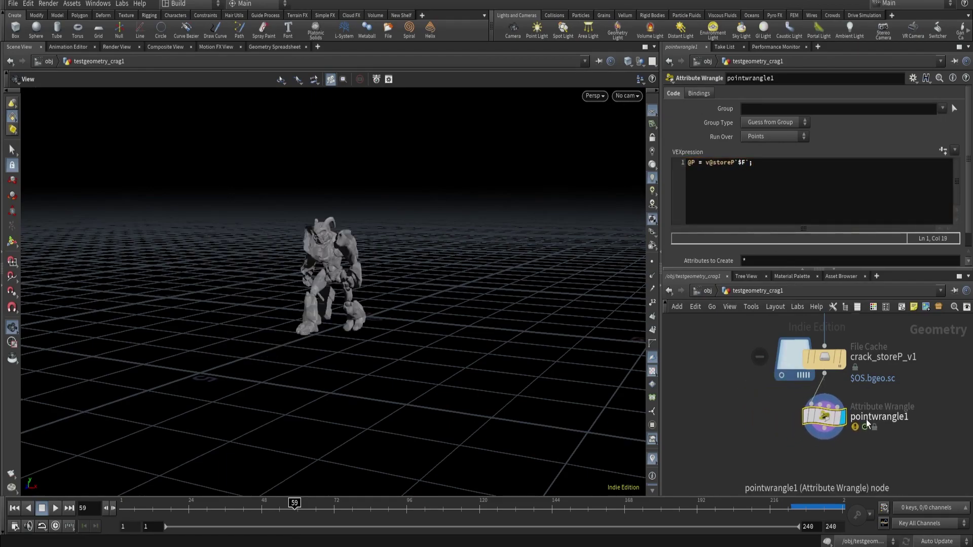
double_click(869, 418)
type("read")
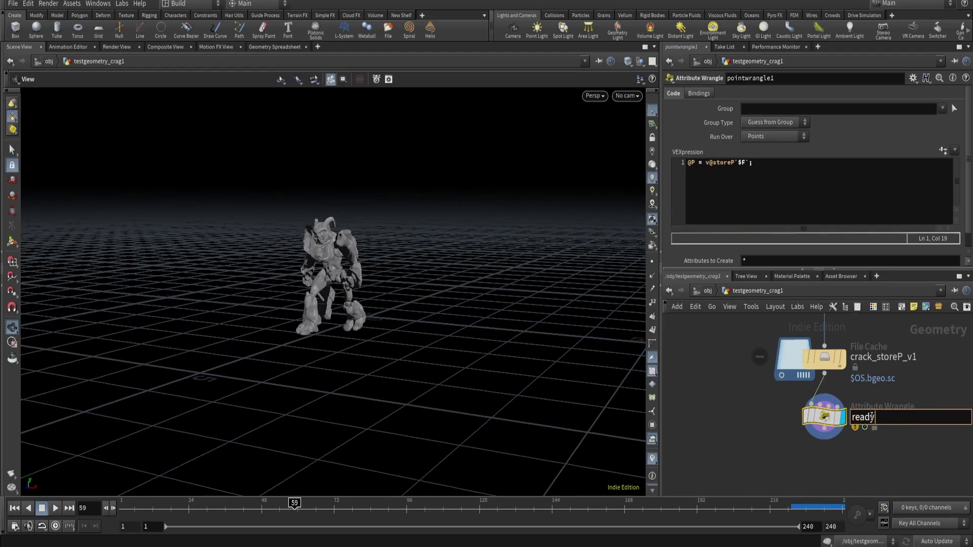
type("_P")
key("Return")
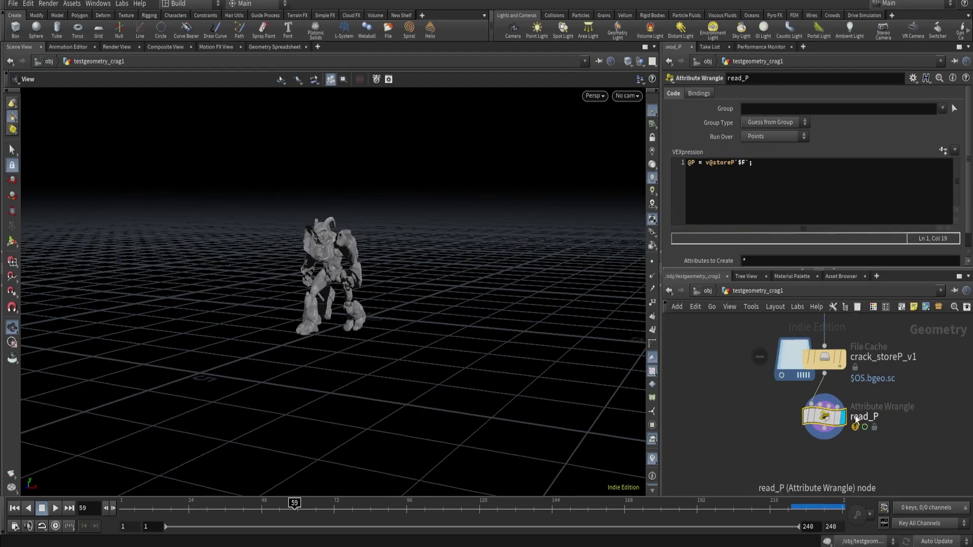
left_click_drag(233, 507, 664, 478)
left_click_drag(304, 283, 524, 242)
Add a Normal node directly below read_P, connect it to the wrangle's output and display it.
middle_click_drag(750, 447, 735, 421)
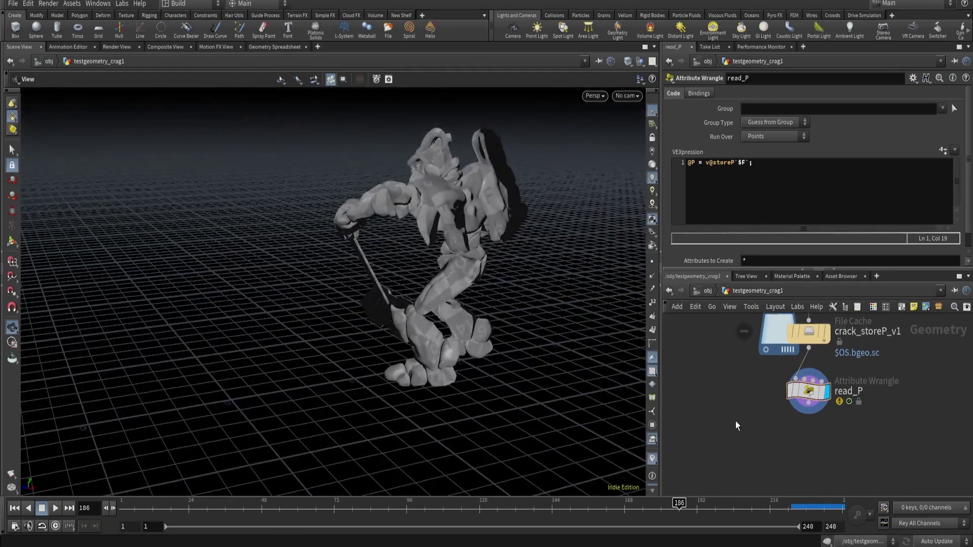
key("Tab")
type("no")
key("Return")
left_click(734, 421)
left_click(735, 408)
left_click(809, 403)
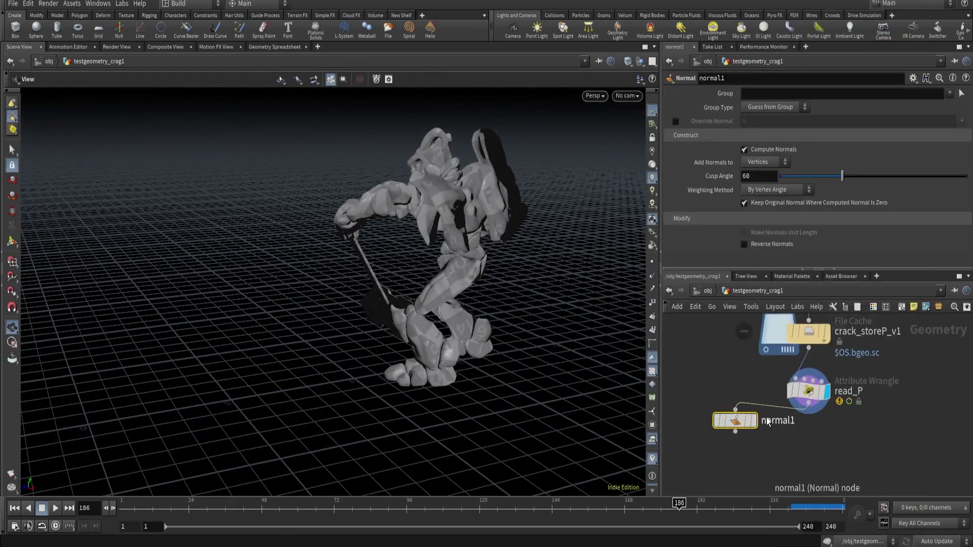
mouse_move(754, 424)
key("l")
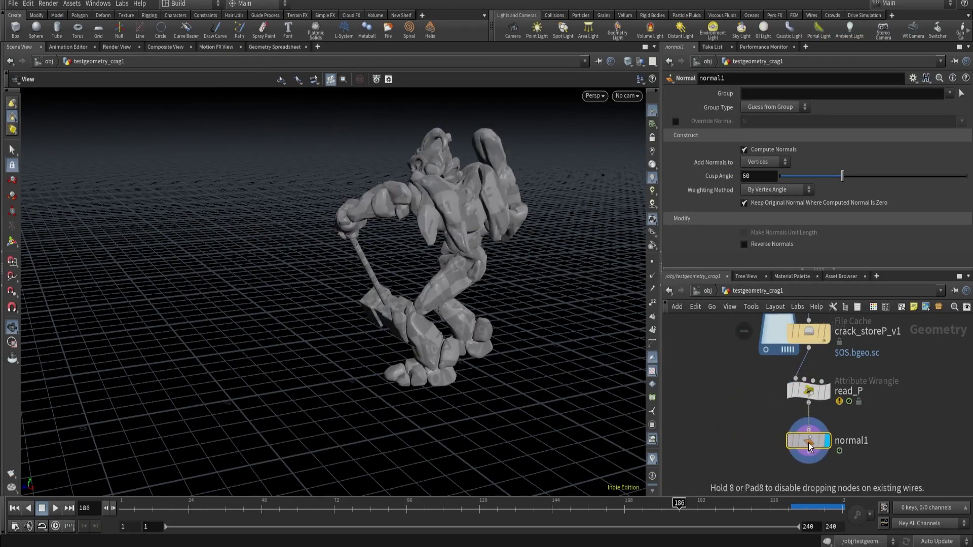
Add an Attribute Delete node below normal1, connected to its output, and display it.
key("Tab")
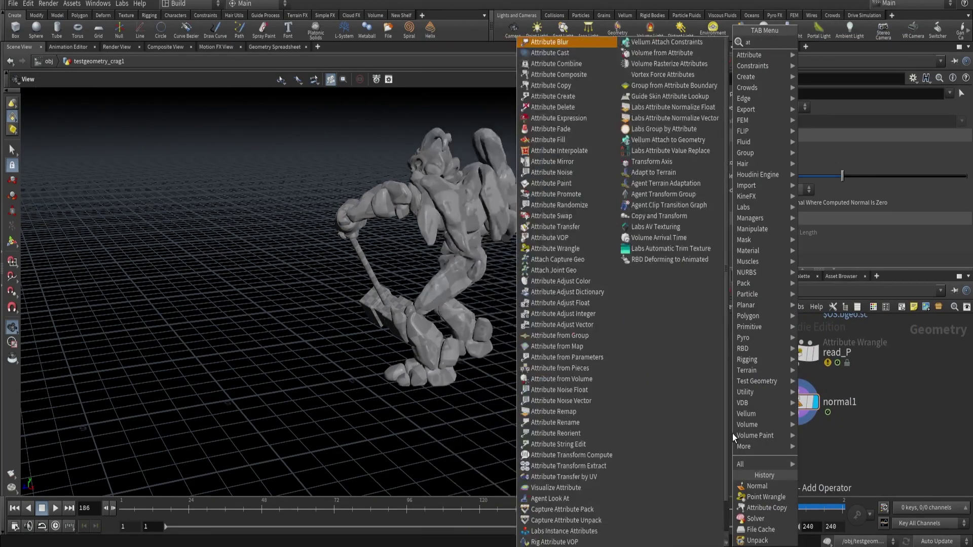
type("ade")
key("Return")
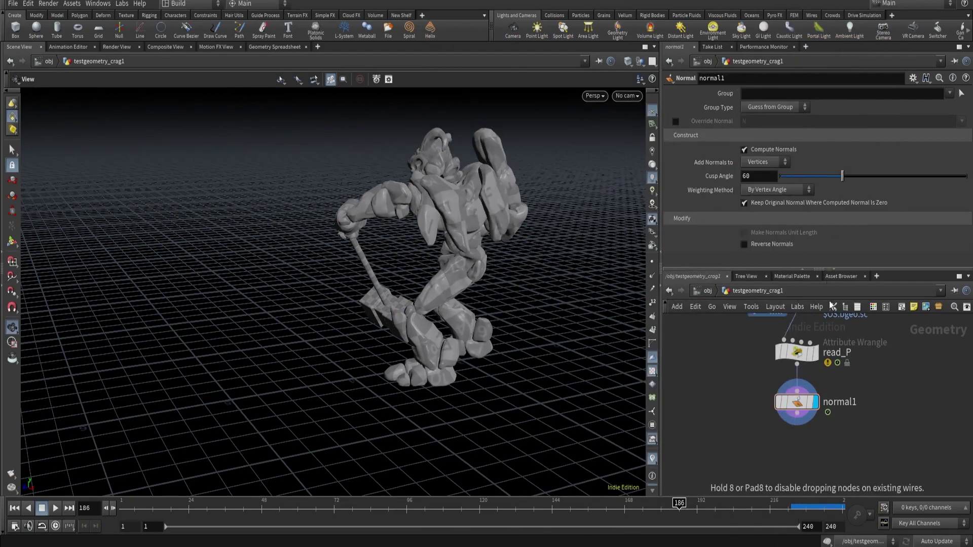
left_click(794, 458)
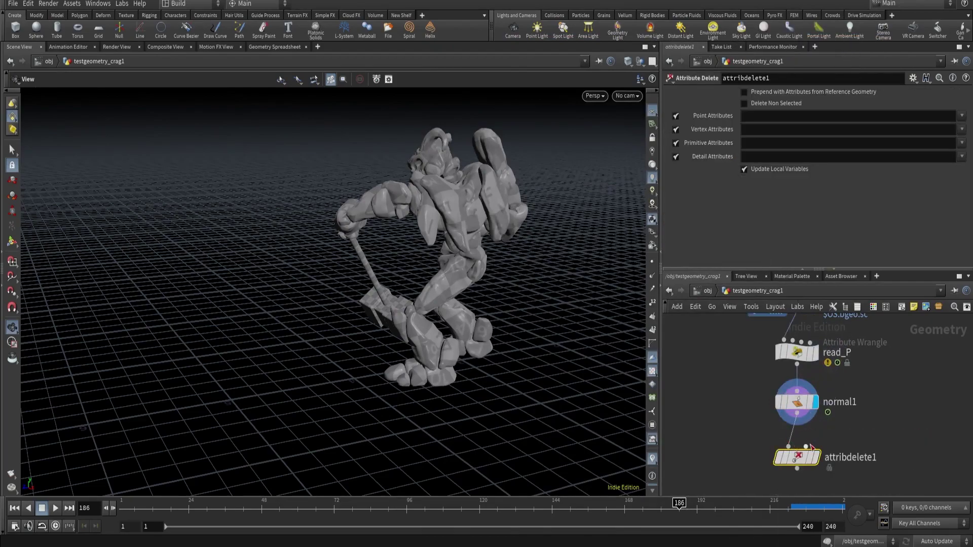
left_click(816, 457)
Set the Attribute Delete's point attributes to storeP* to remove every stored position.
left_click(961, 116)
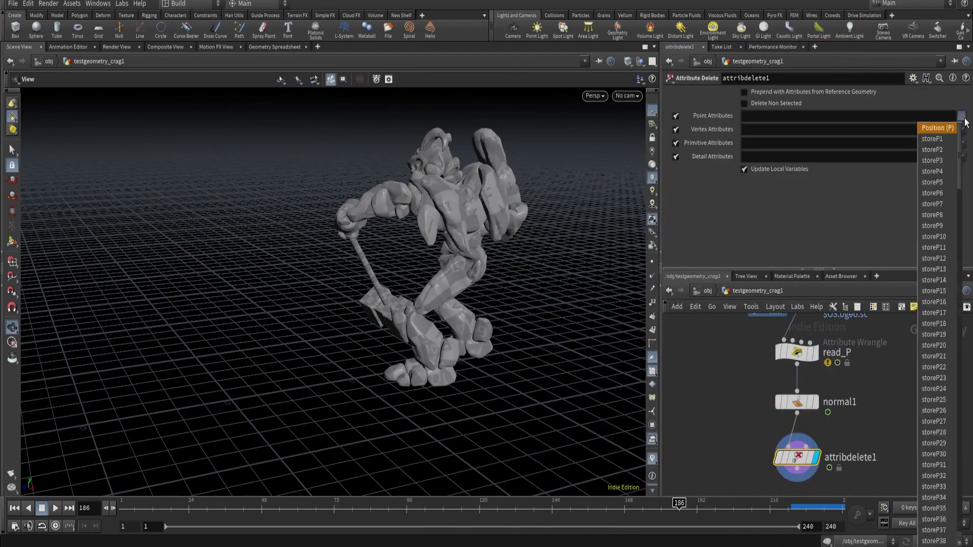
left_click(931, 139)
left_click(765, 116)
key("Return")
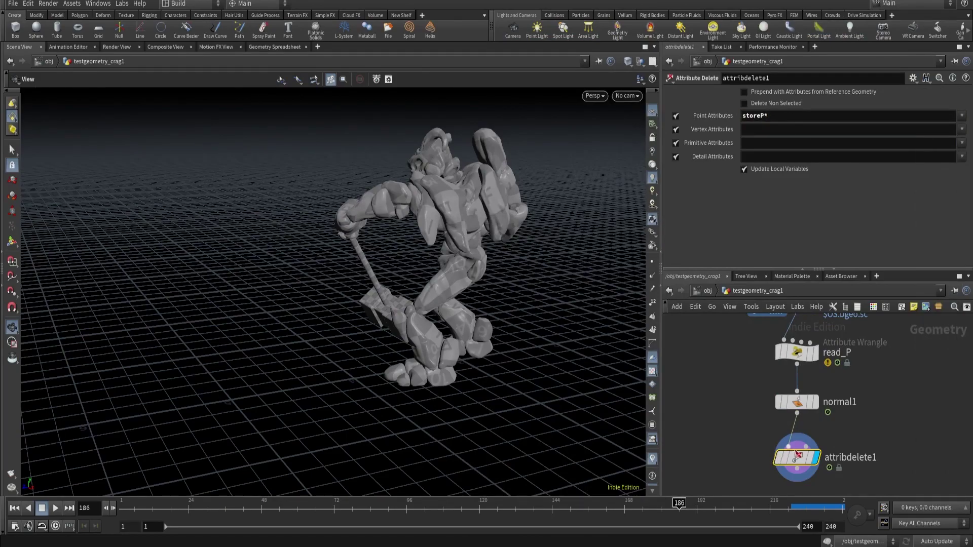
Examine attribdelete1's remaining attributes in its geometry info and scrub the timeline to frame 113.
middle_click(797, 454)
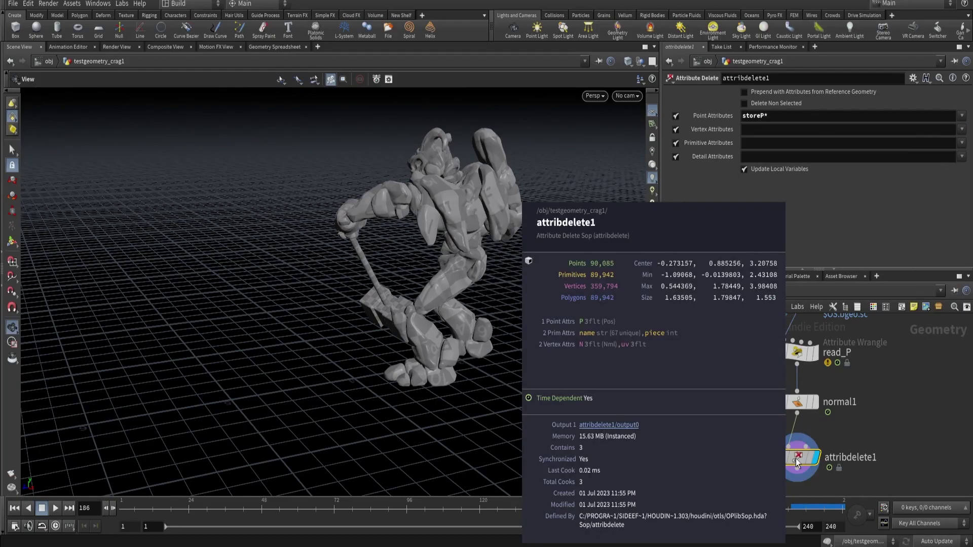
scroll(746, 408, "down", 4)
left_click_drag(475, 502, 458, 502)
Compare the cached file sizes on disk of crack_geo_v1 and crack_storeP_v1 through their geometry file browsers.
scroll(733, 381, "down", 3)
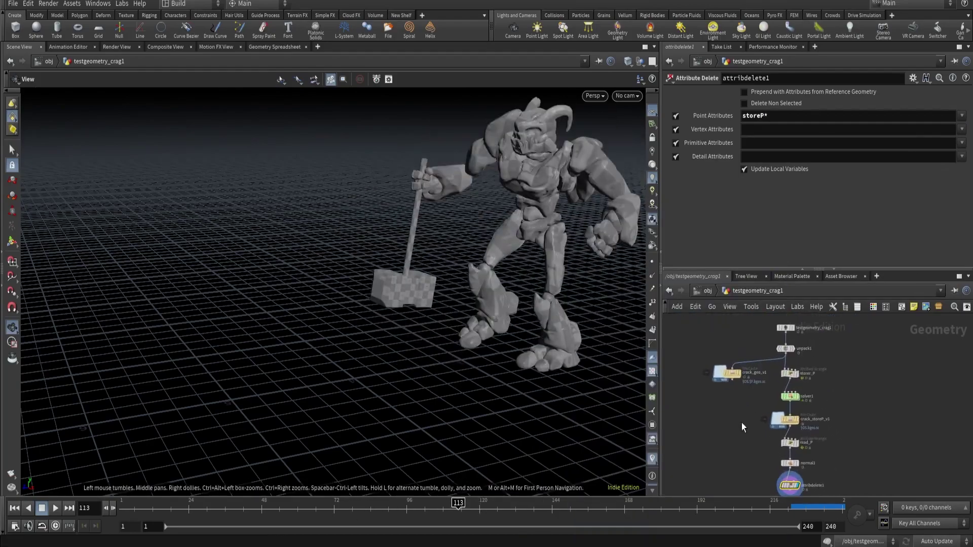
left_click(730, 374)
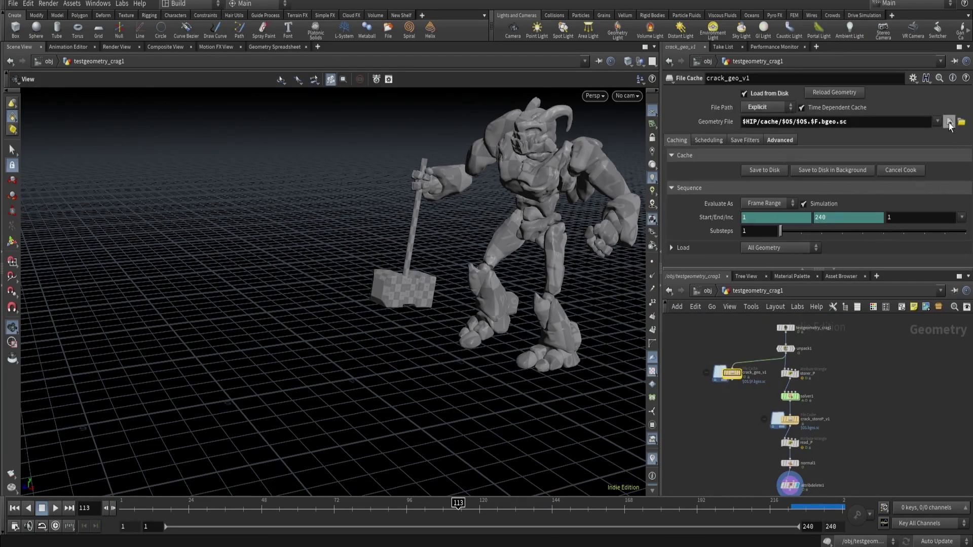
left_click(949, 122)
left_click_drag(572, 82, 433, 89)
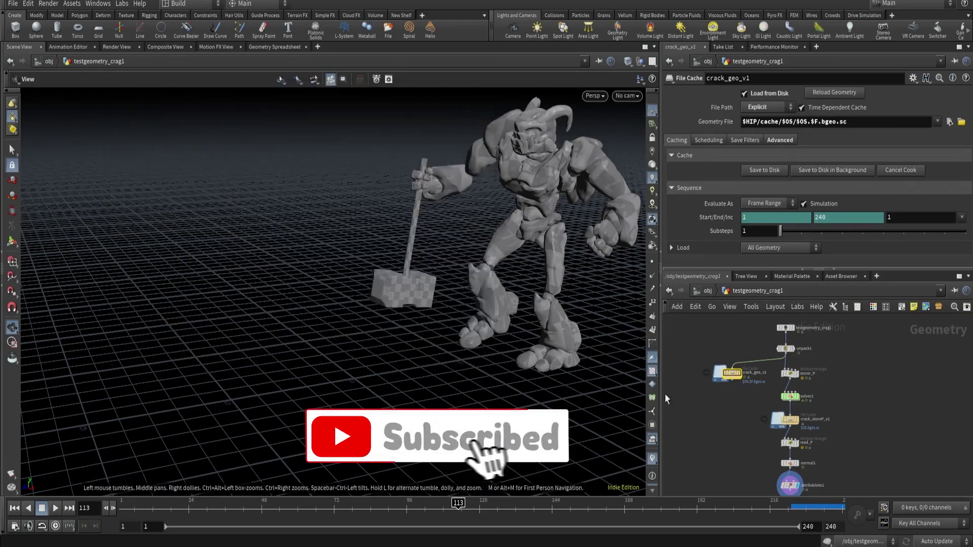
left_click(789, 419)
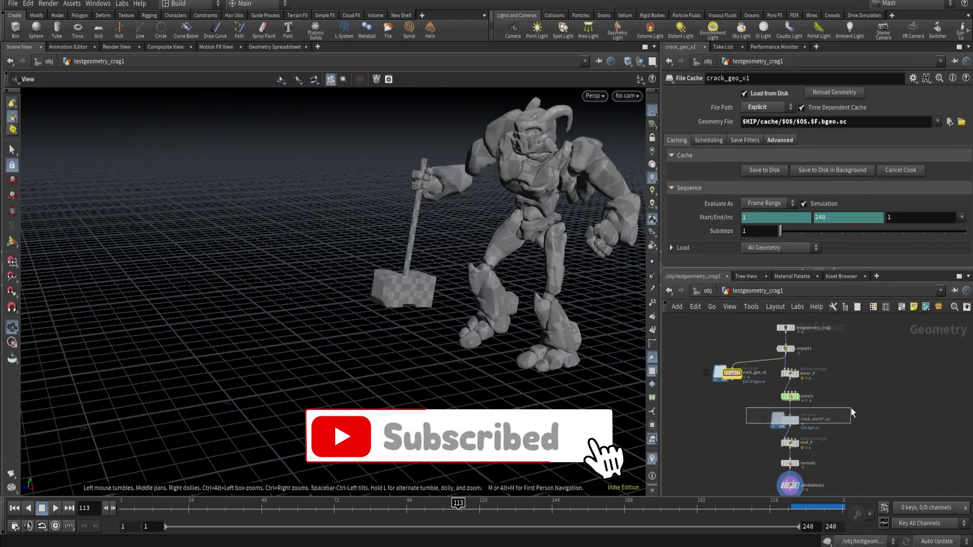
left_click(949, 122)
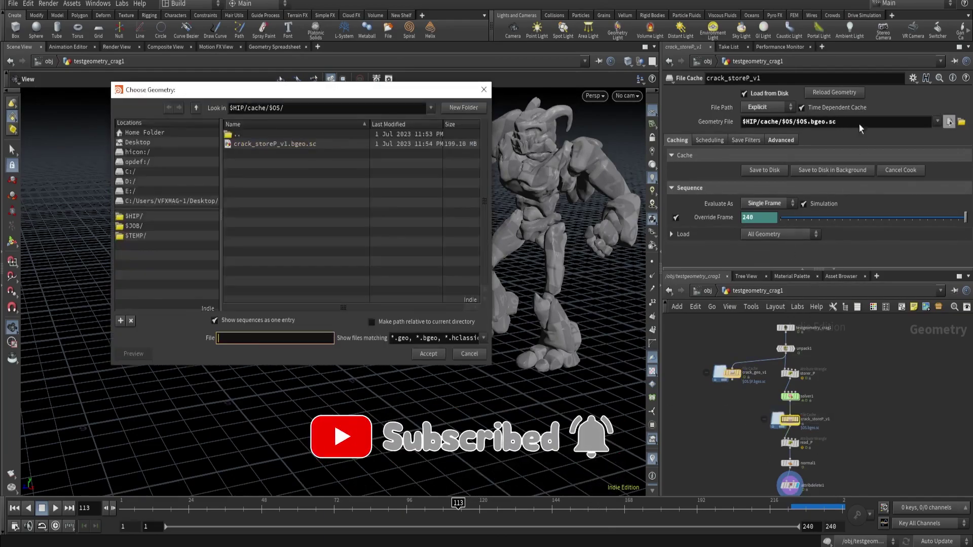
left_click_drag(389, 94, 825, 82)
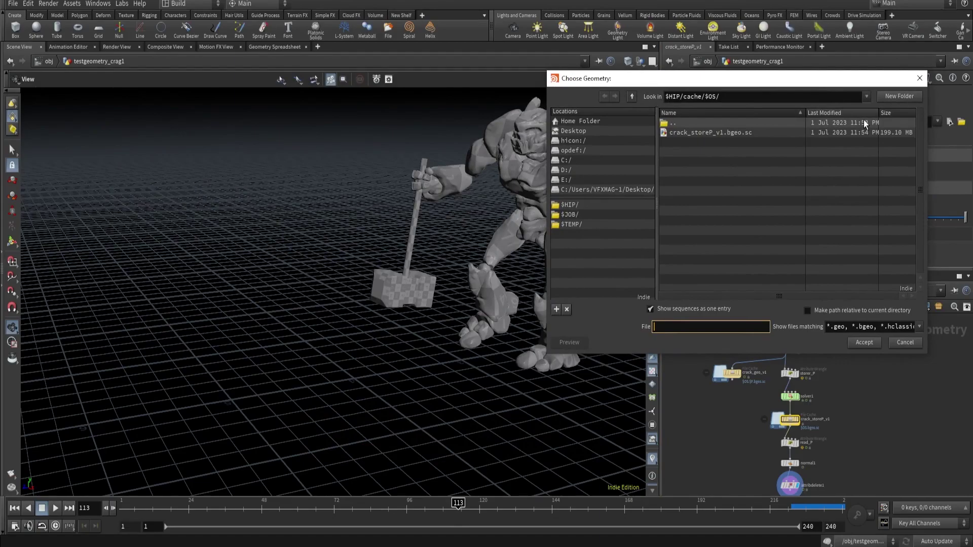
left_click(904, 343)
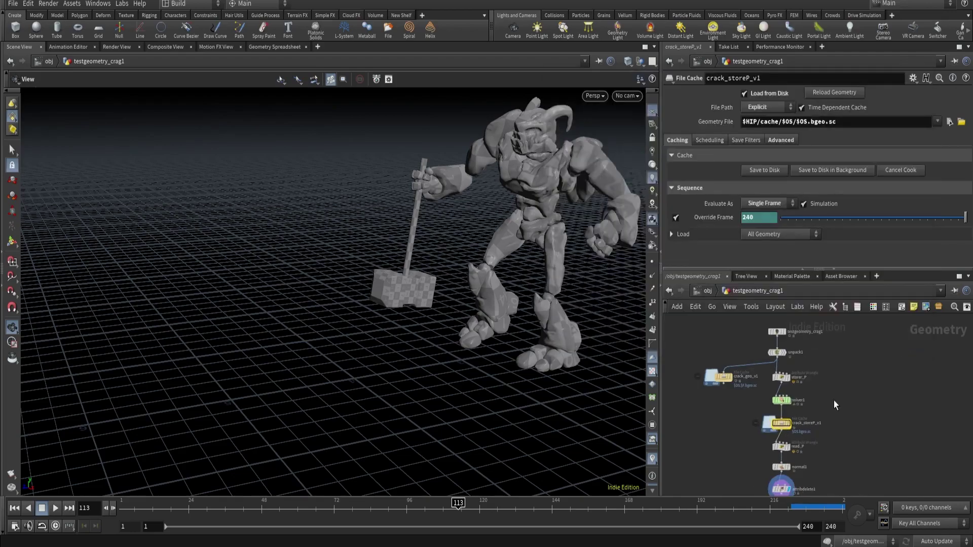
Select attribdelete1 and scrub the timeline to frame 128 to review the rebuilt Crag animation.
middle_click_drag(729, 433, 728, 355)
left_click(780, 409)
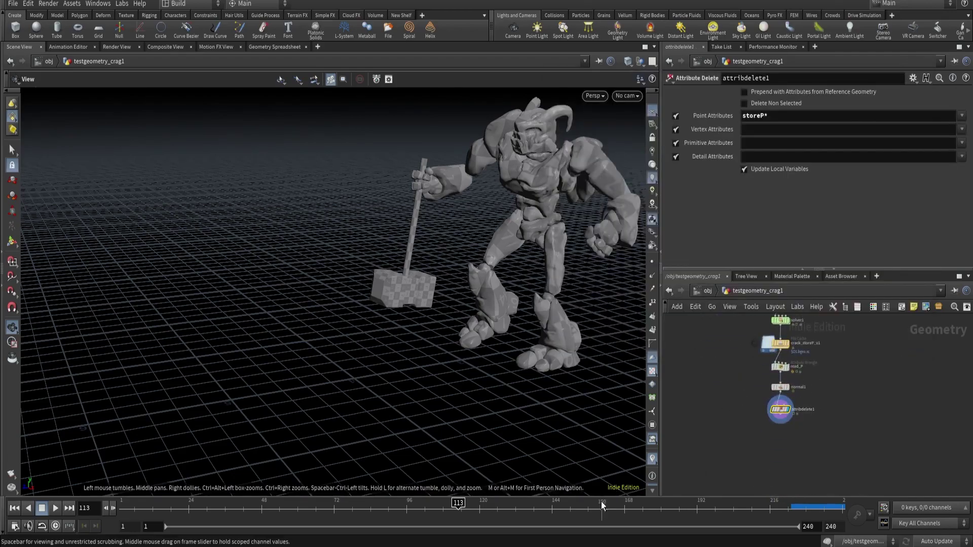
left_click_drag(588, 504, 262, 494)
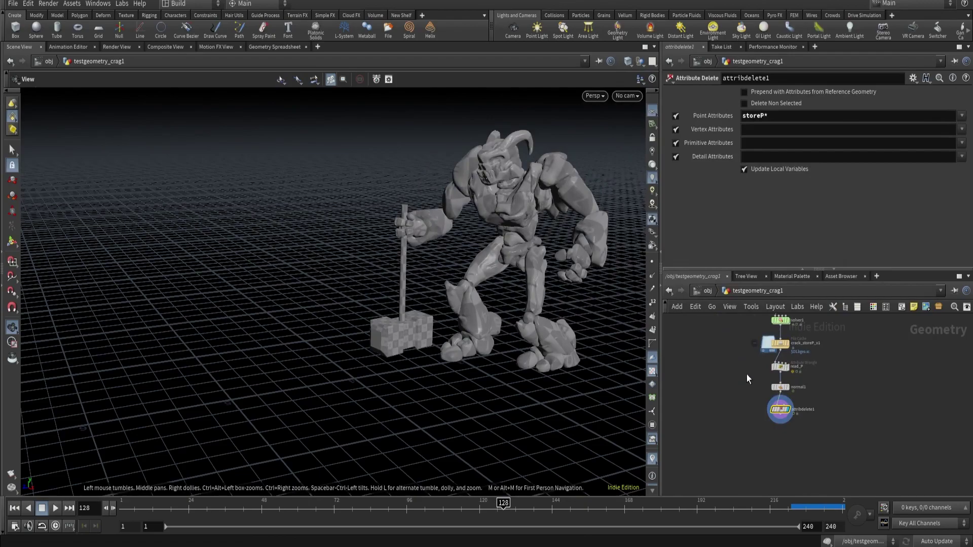
Profile the rebuilt Crag chain in the Performance Monitor while advancing from frame 135 to 136.
left_click(780, 343)
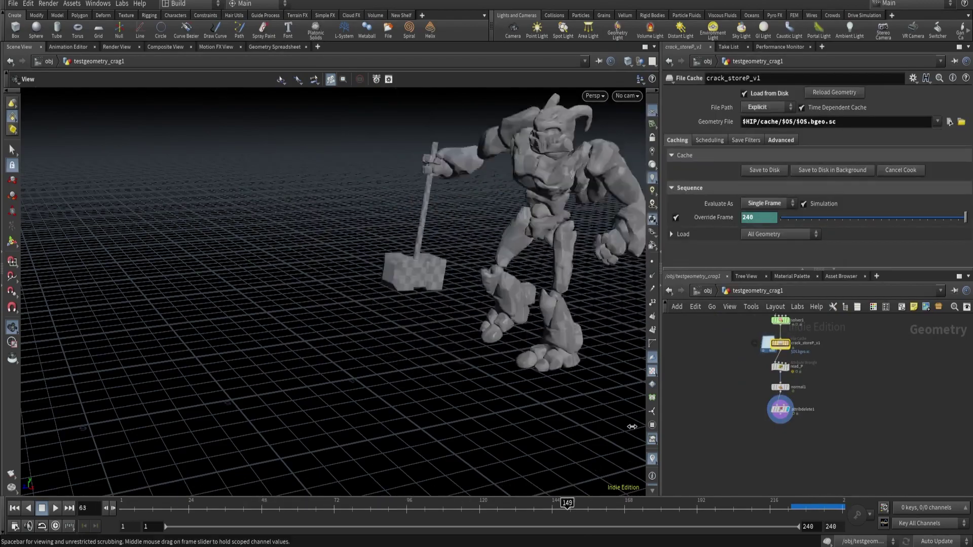
key("h")
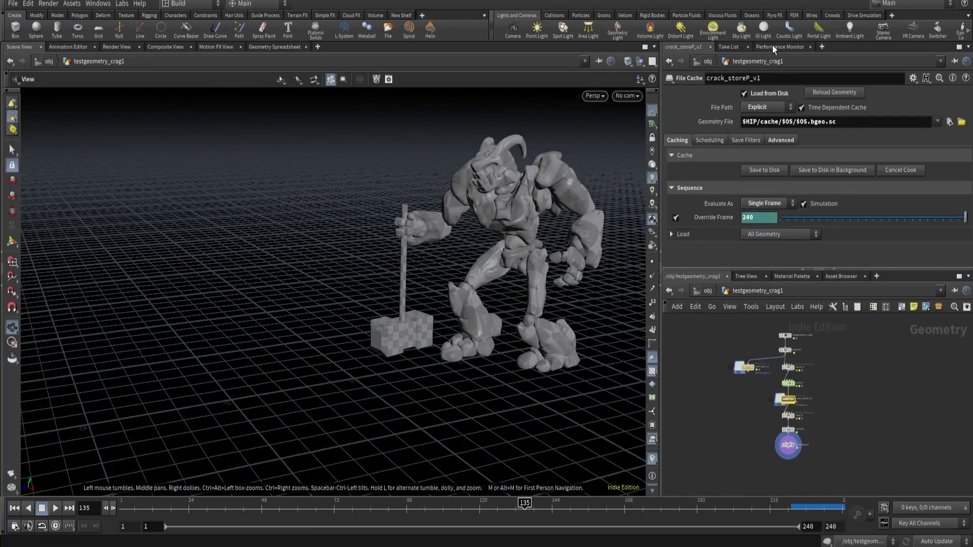
left_click(772, 46)
left_click(801, 59)
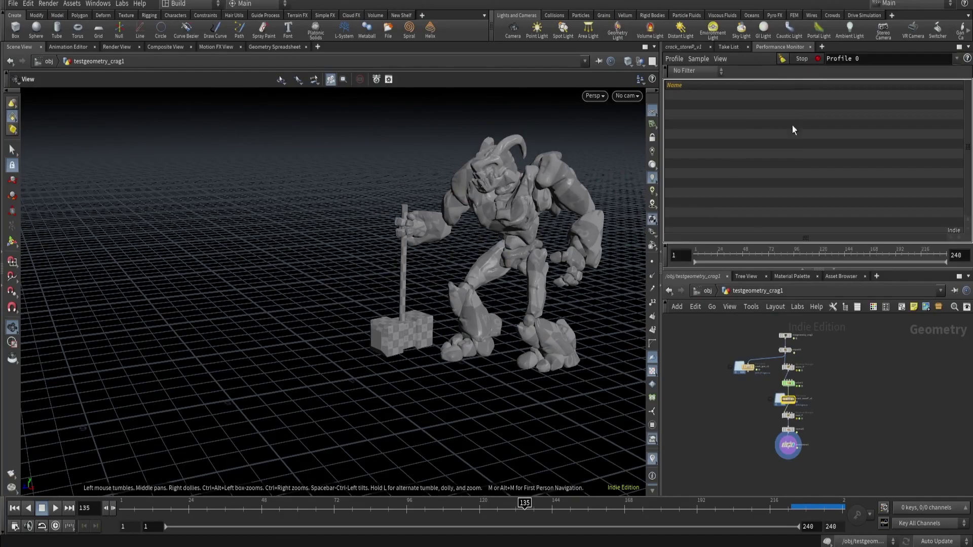
scroll(742, 421, "up", 1)
key("Right")
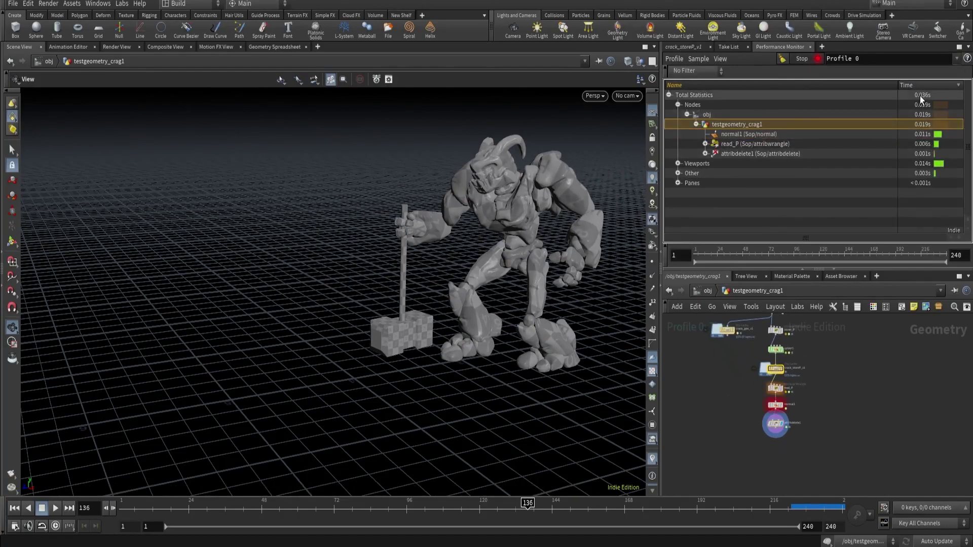
left_click(801, 59)
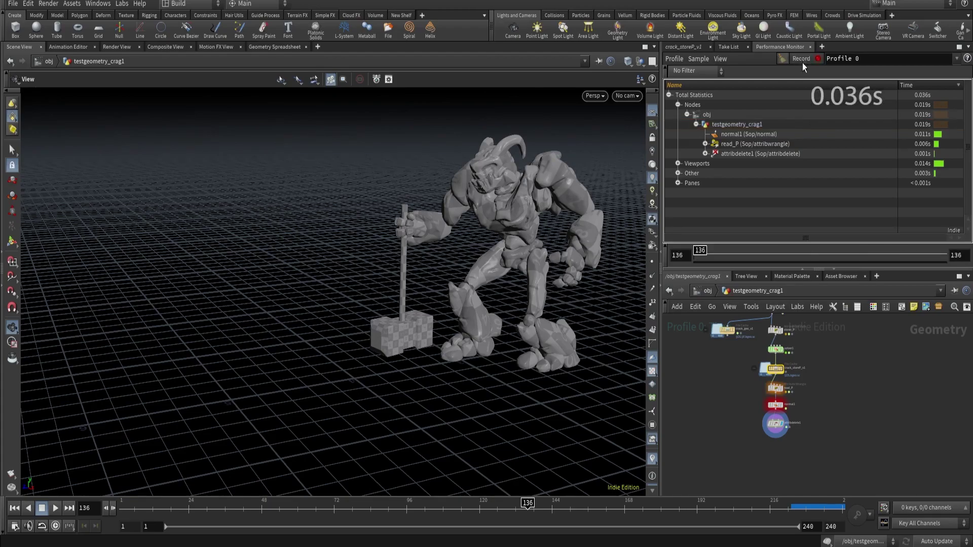
Display crack_geo_v1 and record a Performance Monitor profile while advancing to frame 137.
scroll(735, 370, "up", 3)
left_click(749, 358)
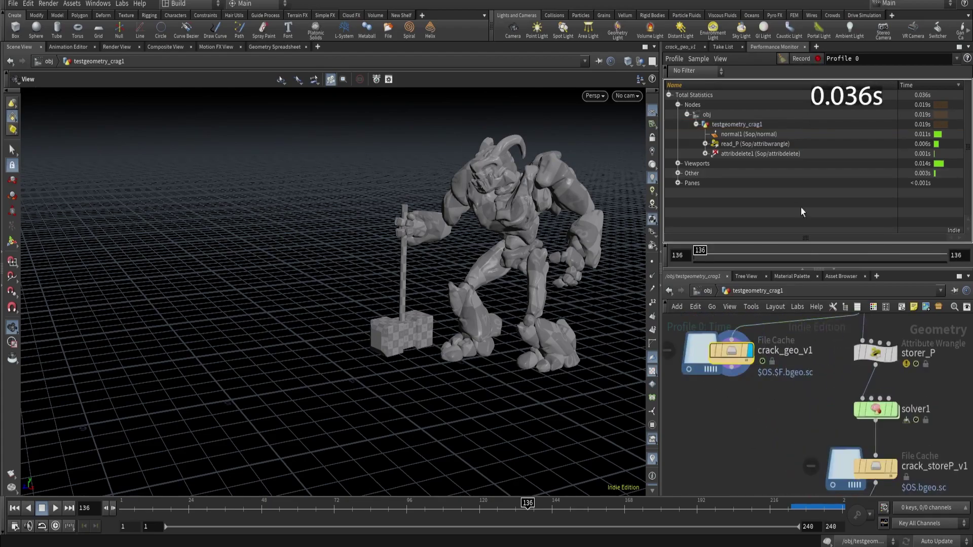
left_click(800, 59)
key("Right")
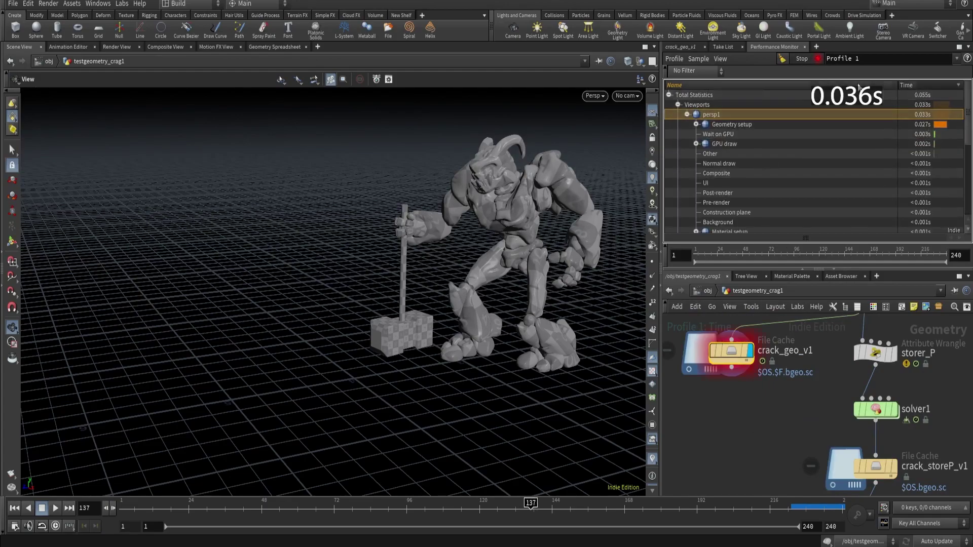
left_click(803, 60)
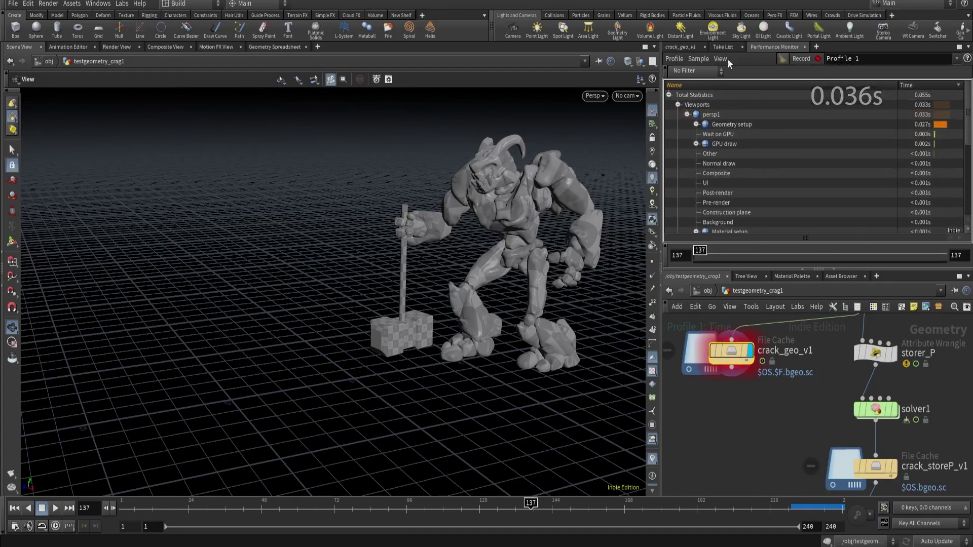
Return to the node parameters, display crack_storeP_v1 and examine its geometry info.
left_click(679, 46)
scroll(746, 397, "down", 5)
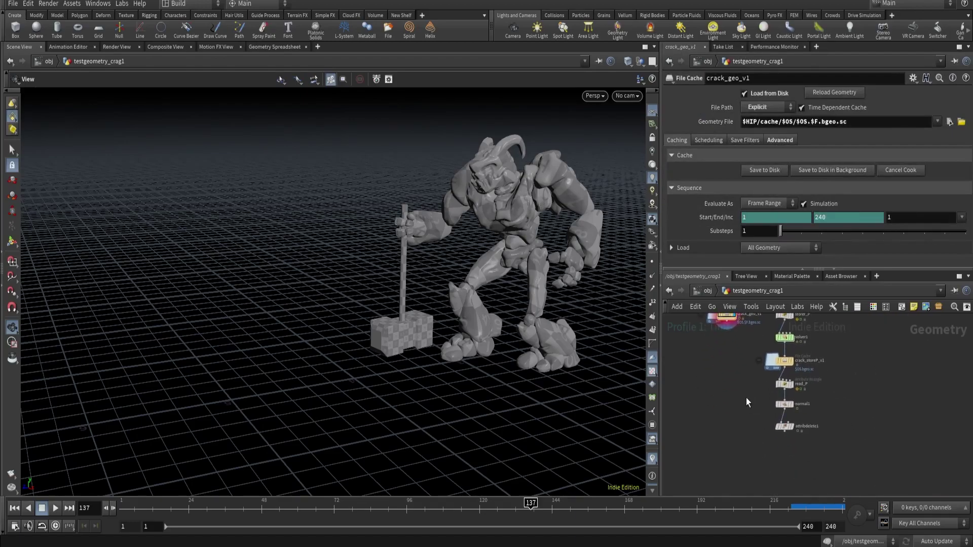
scroll(841, 385, "up", 4)
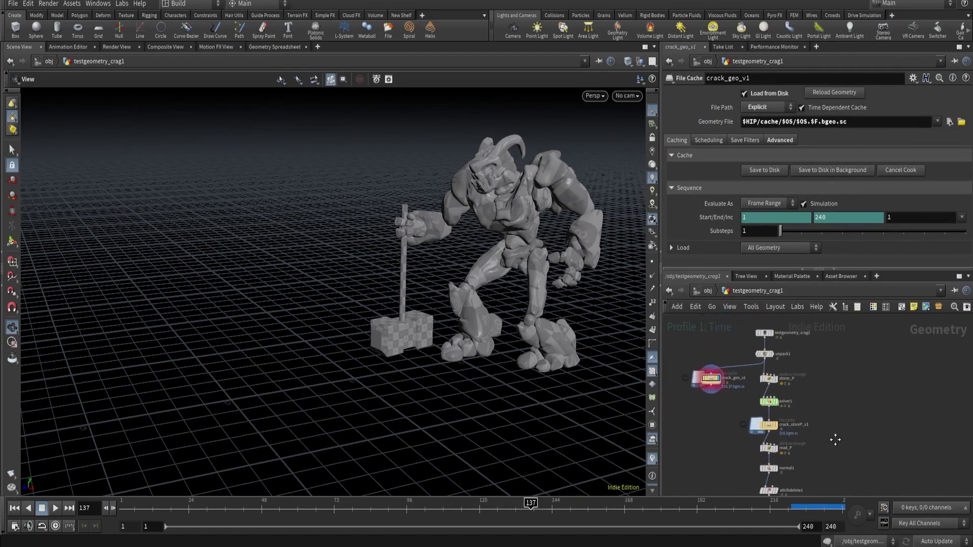
middle_click_drag(826, 391, 848, 363)
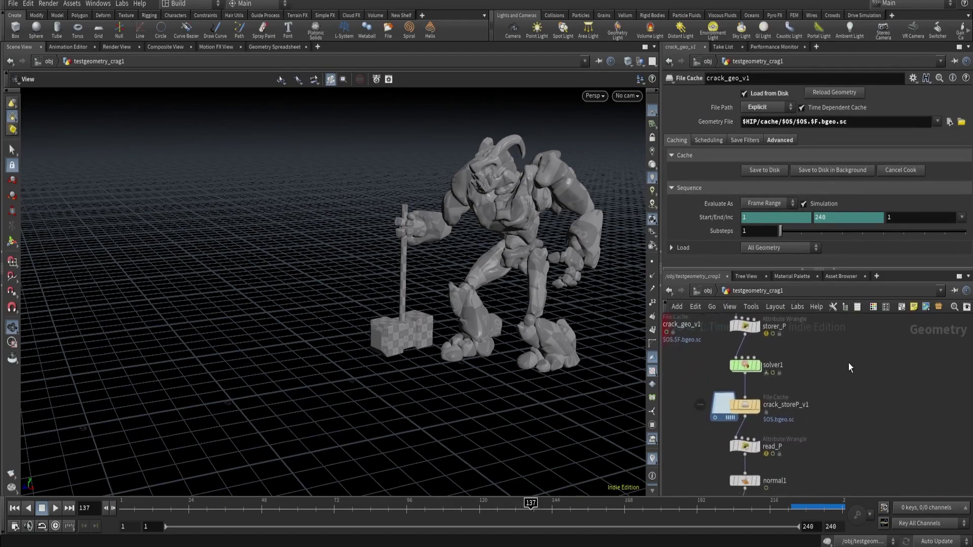
left_click(756, 415)
scroll(737, 409, "up", 2)
middle_click(737, 409)
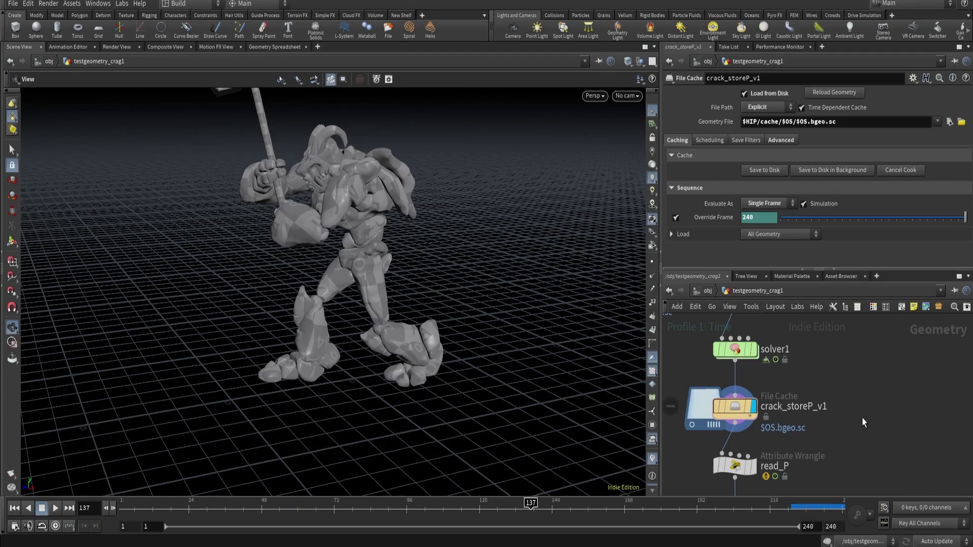
Add a second Solver beside storer_P and connect unpack1's output to its first input.
scroll(862, 418, "down", 3)
middle_click_drag(876, 381, 831, 409)
key("Tab")
key("Escape")
left_click(826, 364)
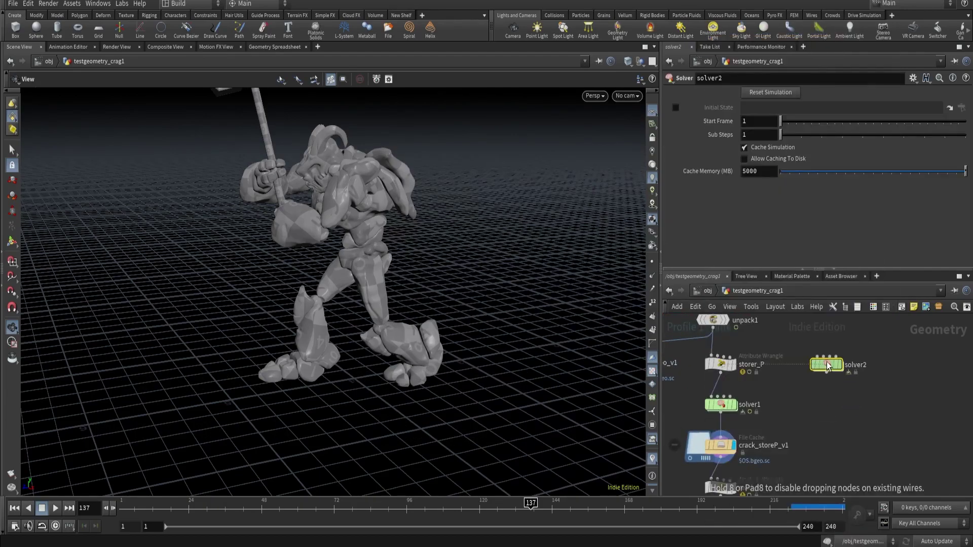
left_click(713, 328)
left_click(826, 358)
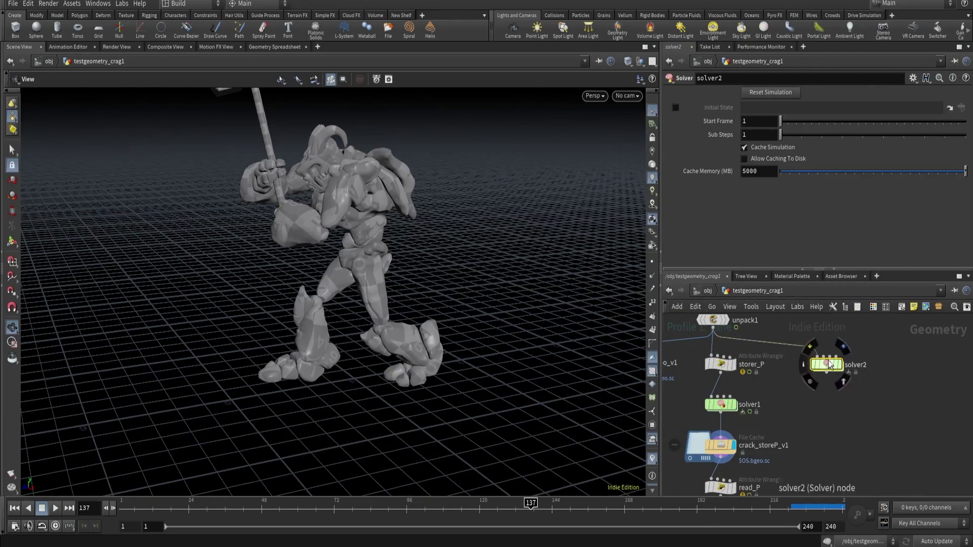
Enter solver2's network and add a Point VOP between Prev_Frame and OUT.
double_click(826, 364)
key("Tab")
type("vop")
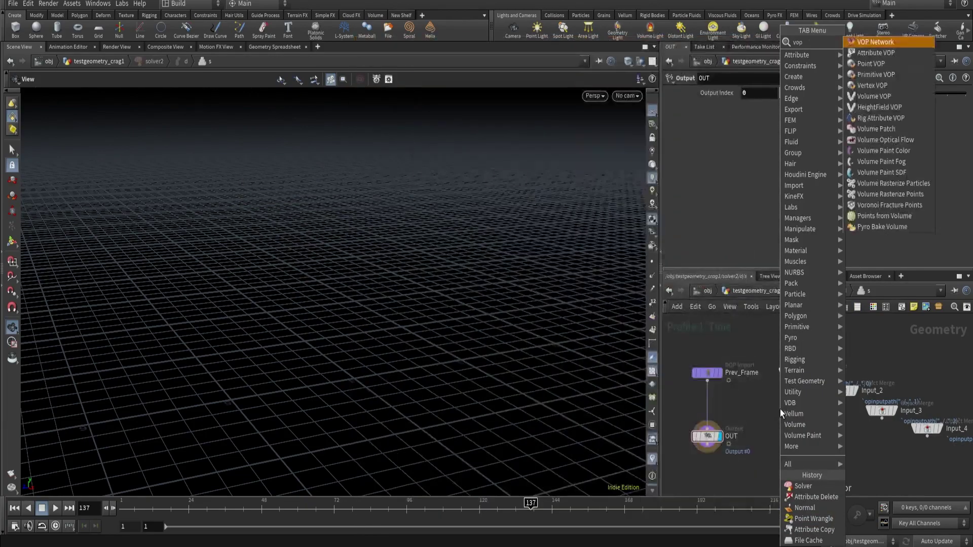
left_click(864, 63)
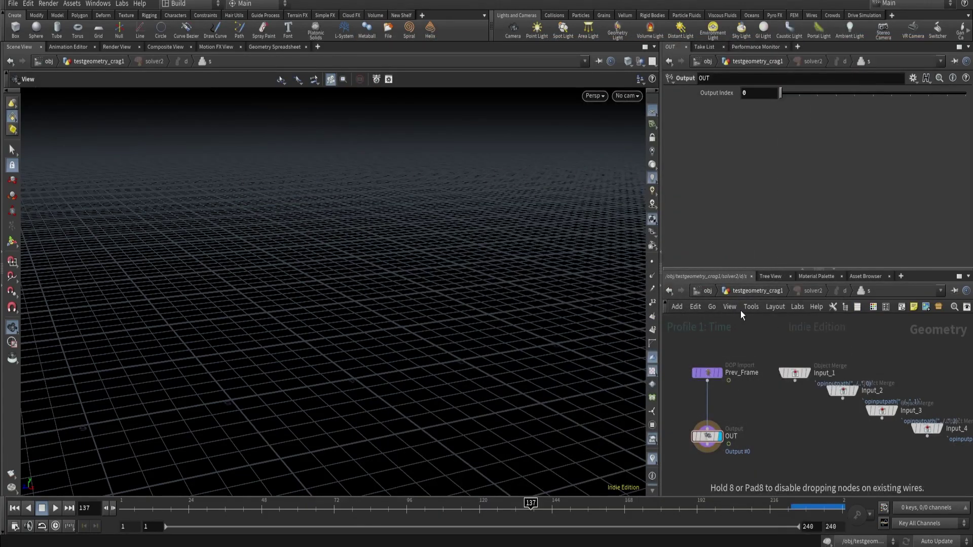
left_click(742, 423)
Connect Prev_Frame to pointvop1's first input and Input_1 to its second input.
scroll(709, 387, "up", 3)
left_click(709, 378)
left_click(765, 447)
left_click(860, 378)
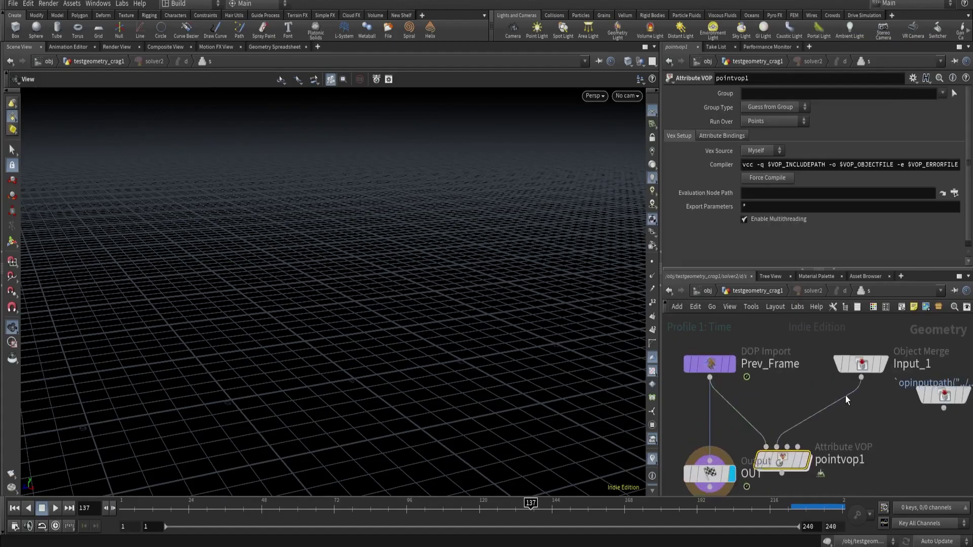
left_click(776, 447)
Connect pointvop1's output to the OUT node and place OUT beneath it.
scroll(776, 446, "down", 2)
middle_click_drag(691, 331, 726, 391)
left_click(726, 384)
left_click(776, 392)
left_click_drag(726, 393, 777, 420)
middle_click_drag(797, 387, 724, 439)
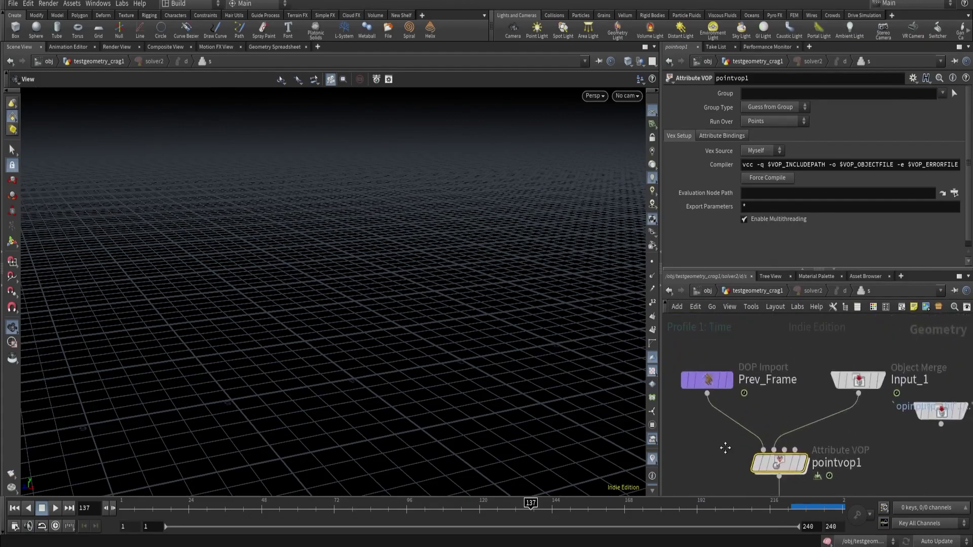
Inspect Prev_Frame, then display Input_1 and scrub the timeline to frame 77 to examine the incoming animation.
scroll(719, 393, "down", 1)
left_click(716, 403)
scroll(733, 378, "down", 1)
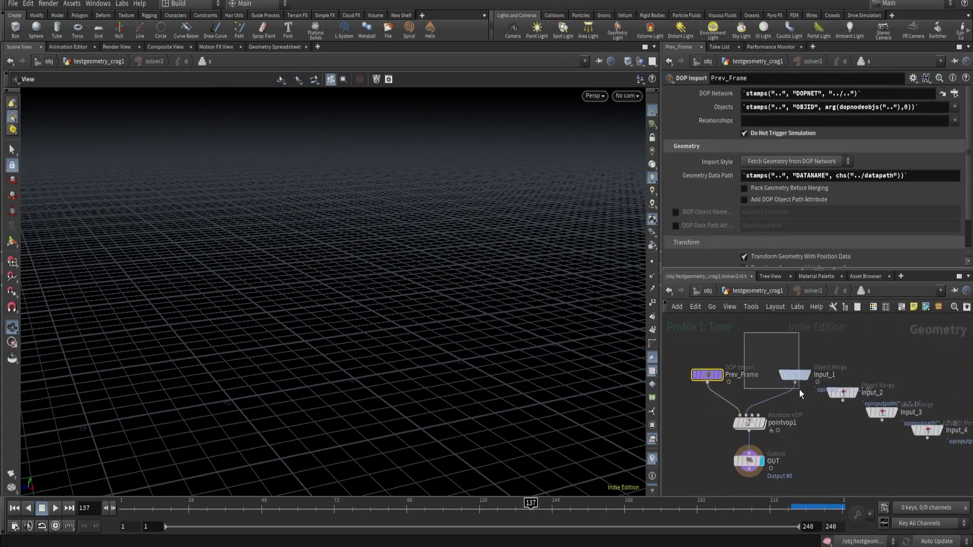
left_click(793, 380)
scroll(810, 375, "up", 2)
left_click(811, 375)
left_click_drag(332, 503, 362, 502)
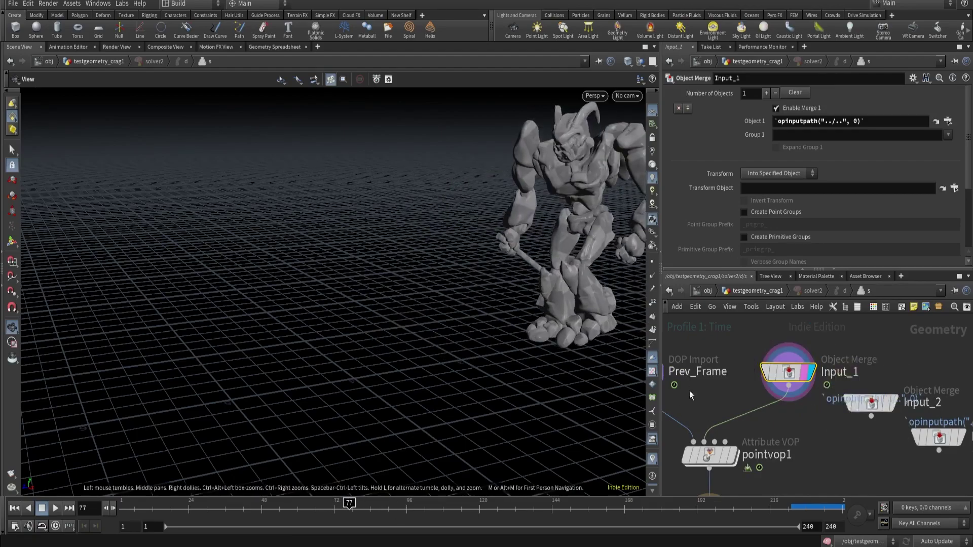
Set the display flag on pointvop1 and rename the node to storeP.
scroll(760, 405, "up", 2)
left_click(774, 397)
left_click(738, 400)
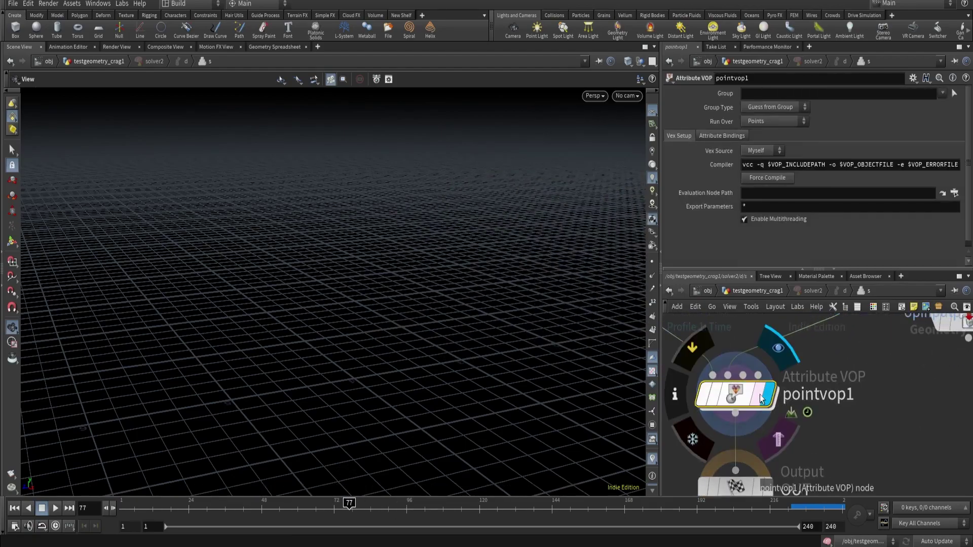
double_click(816, 394)
type("storeP")
key("Return")
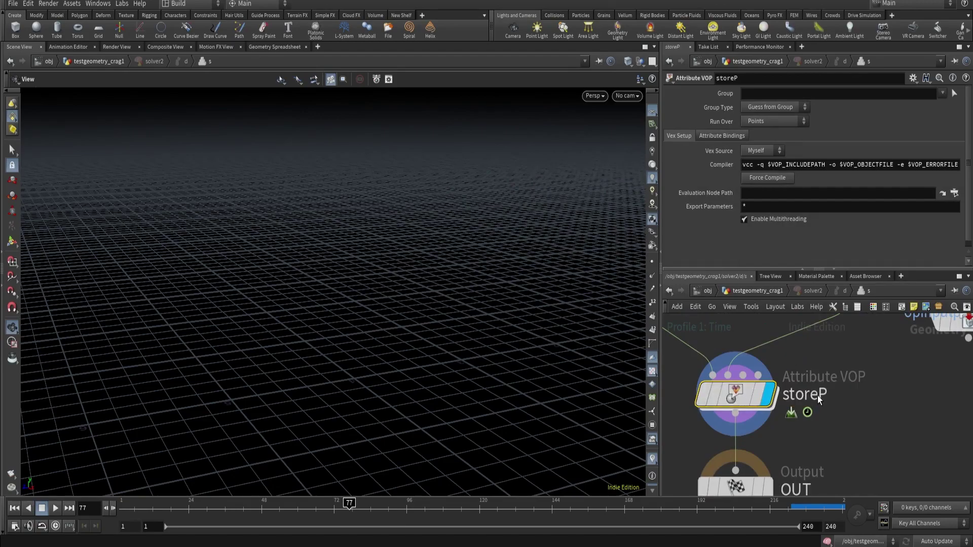
Enter the storeP VOP network, lay out its nodes and add a Bind node.
double_click(744, 396)
scroll(762, 388, "down", 2)
key("l")
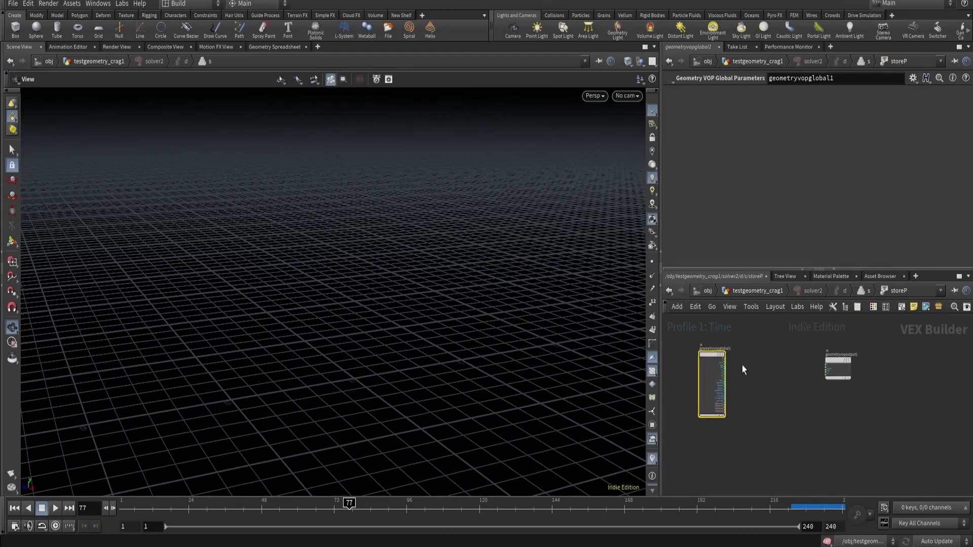
key("Tab")
type("bin")
key("Return")
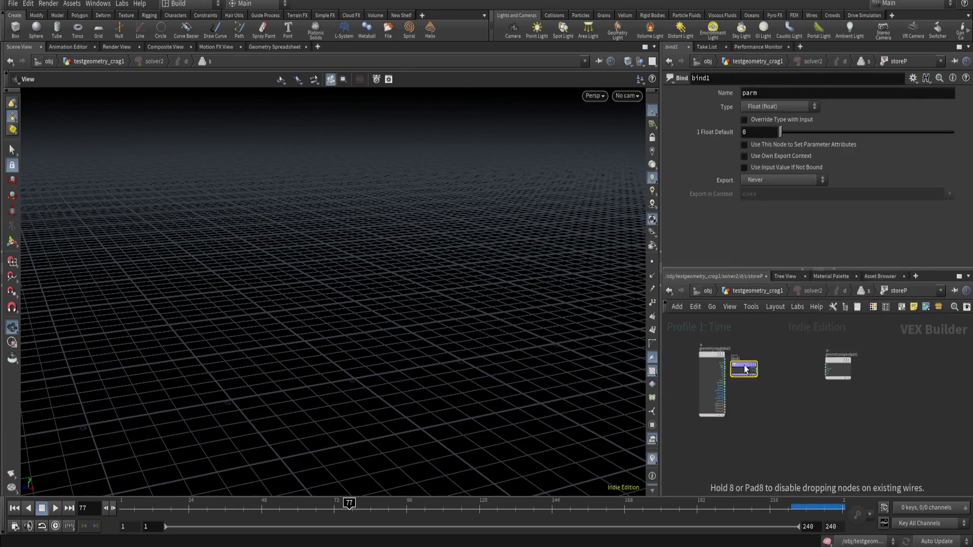
Name the Bind's attribute storeP and set its type to Vector Array (vector[]).
scroll(745, 368, "up", 3)
left_click(758, 94)
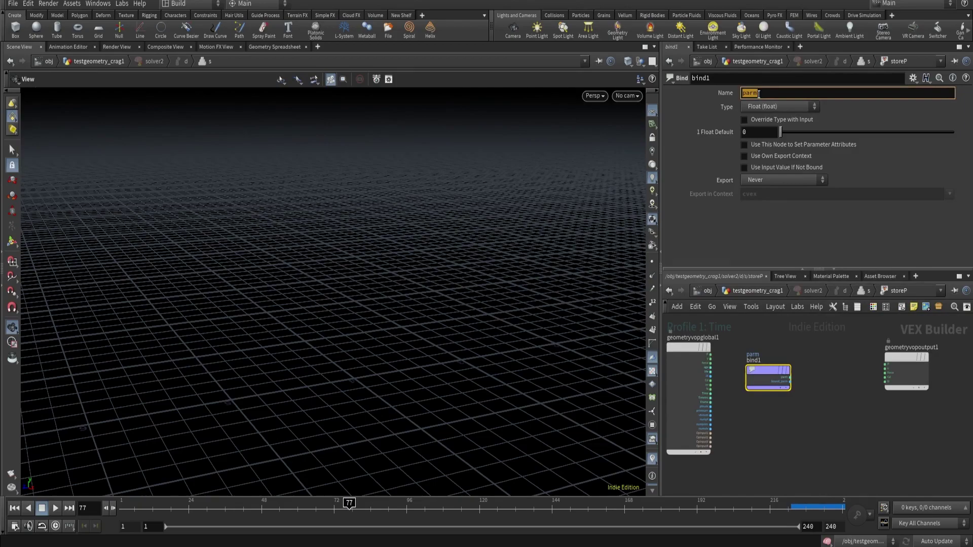
type("storeP")
key("Return")
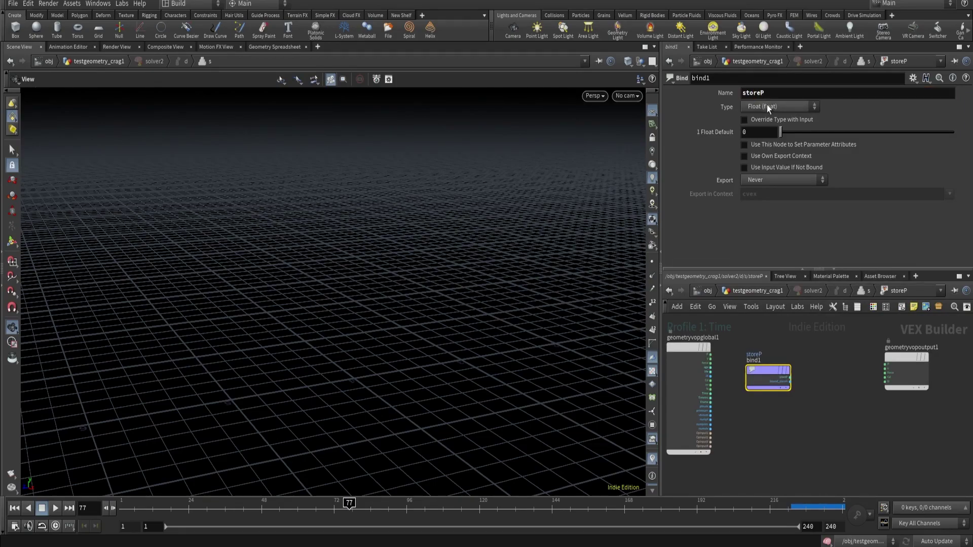
left_click(767, 105)
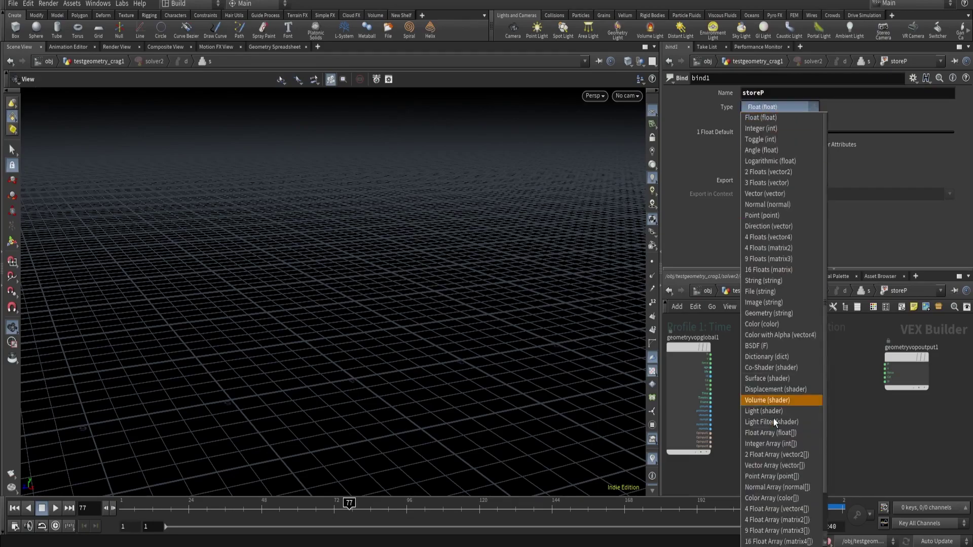
left_click(766, 466)
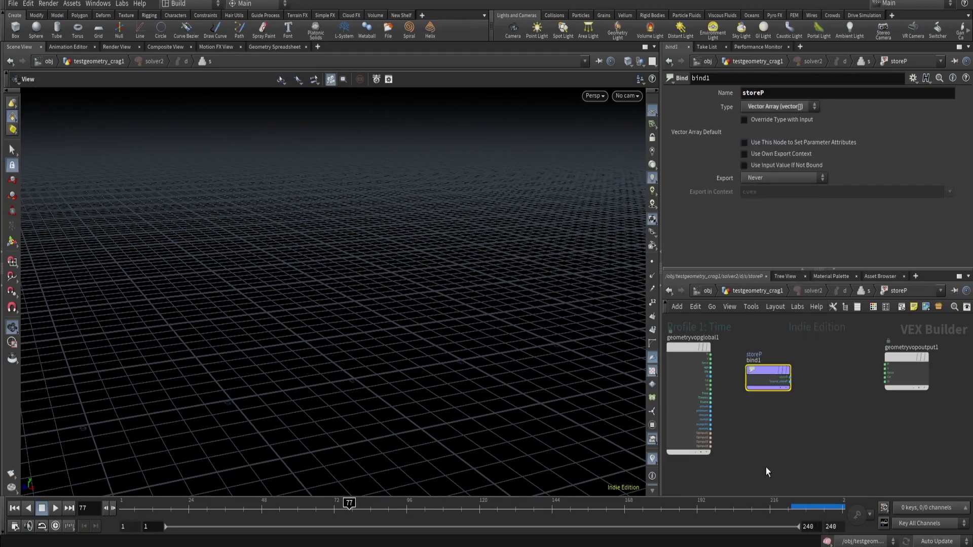
Add a Bind Export node and connect bind1's storeP output to its input.
left_click(850, 396)
key("Tab")
type("bind")
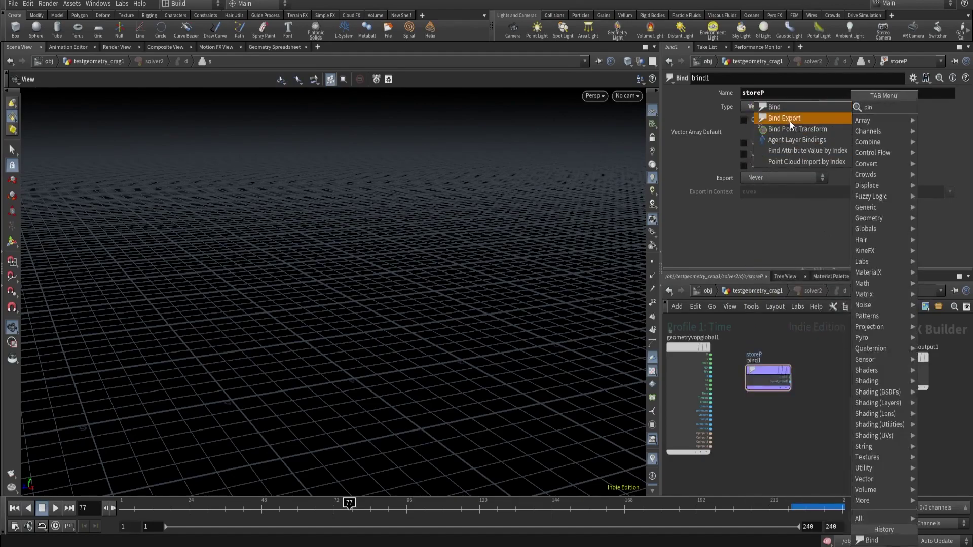
left_click(789, 120)
left_click(847, 364)
scroll(849, 373, "up", 3)
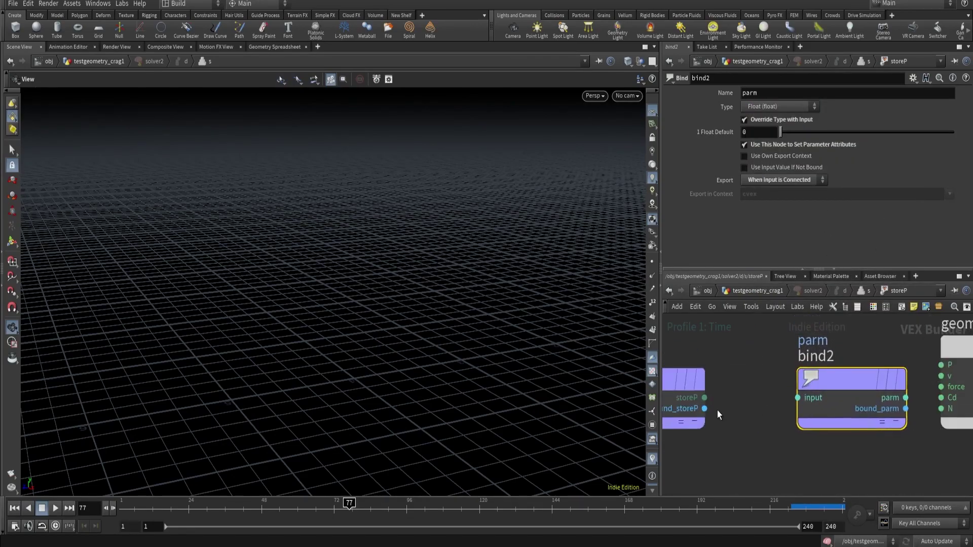
left_click_drag(704, 398, 797, 398)
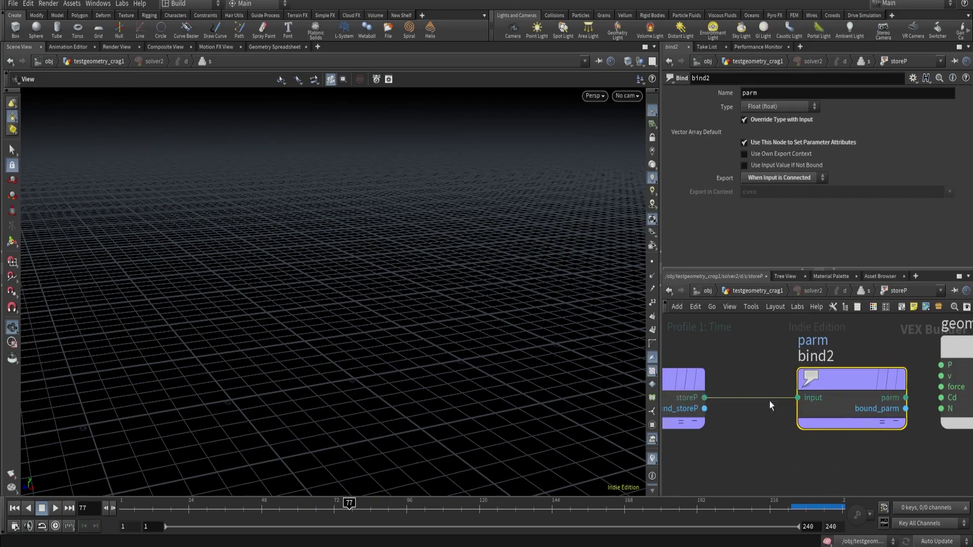
Name the Bind Export's attribute storeP and set its type to Vector Array (vector[]).
scroll(751, 377, "down", 3)
double_click(758, 93)
type("s")
type("torc")
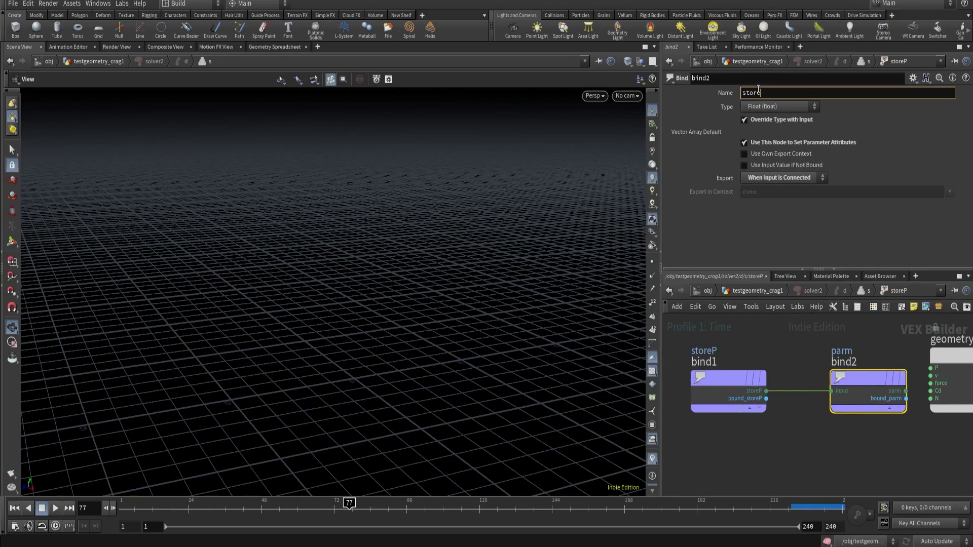
type("P")
key("Return")
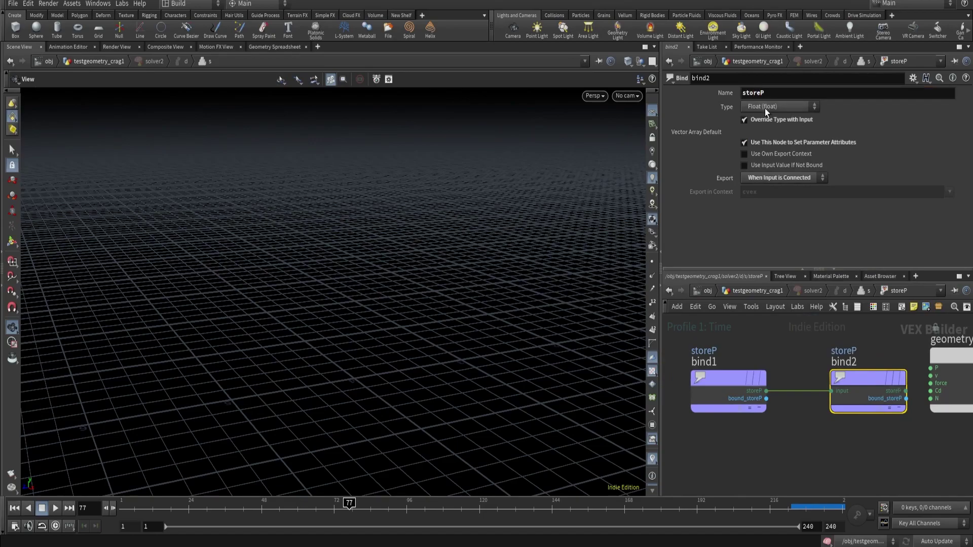
left_click(764, 107)
left_click(776, 466)
Add an Import Point Attribute node below bind1 and set its input to Second Input.
key("h")
key("Tab")
type("impo")
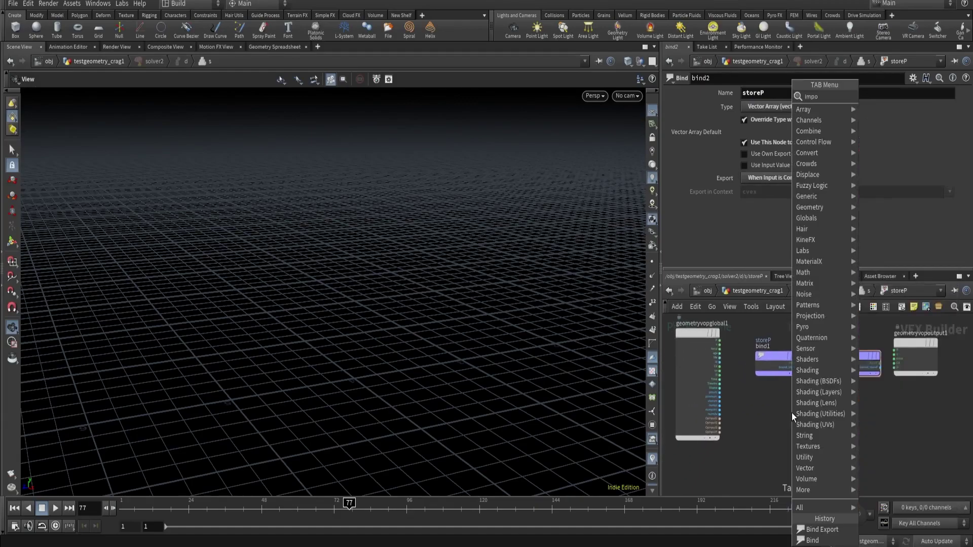
left_click(892, 119)
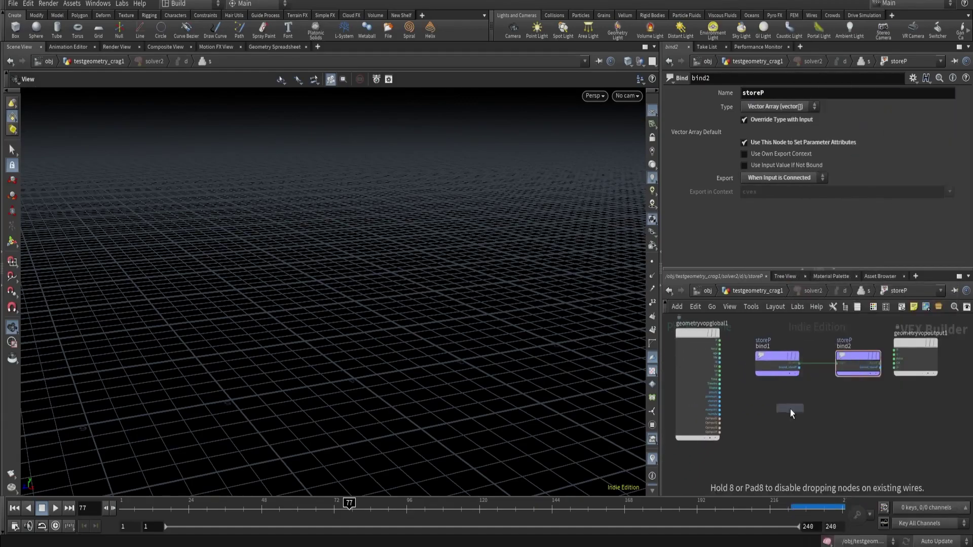
left_click(791, 412)
left_click(759, 107)
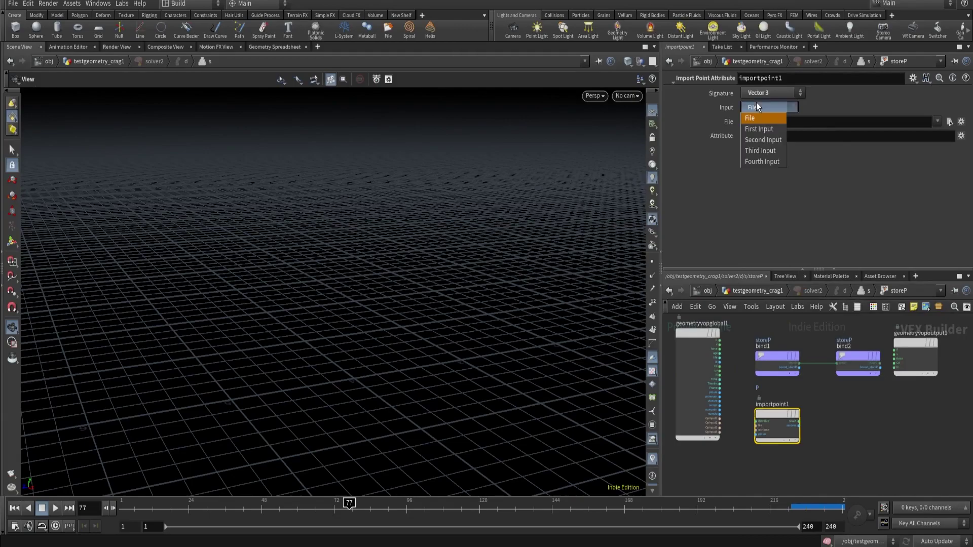
left_click(755, 139)
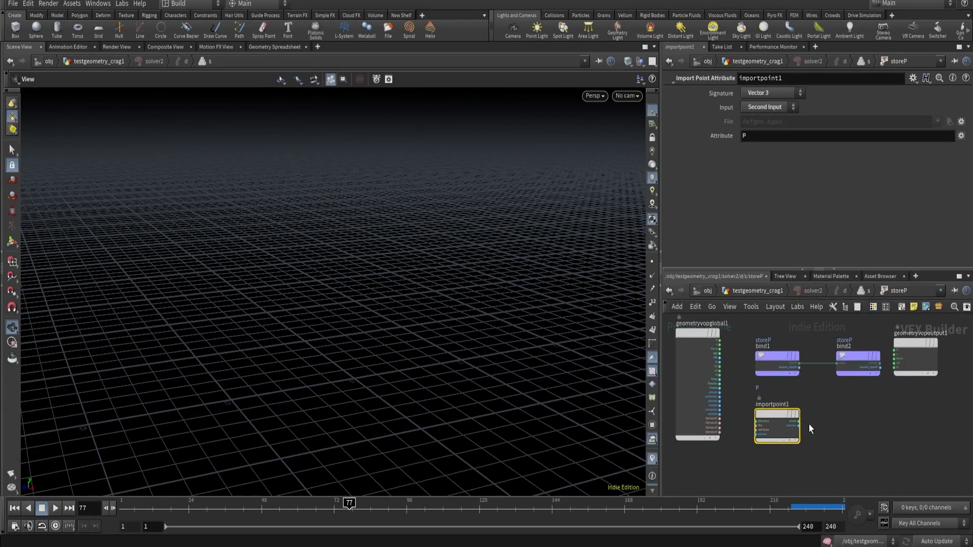
Insert an Array Append node into the wire between bind1 and the storeP Bind Export.
left_click(822, 363)
left_click(826, 411)
key("Tab")
type("app")
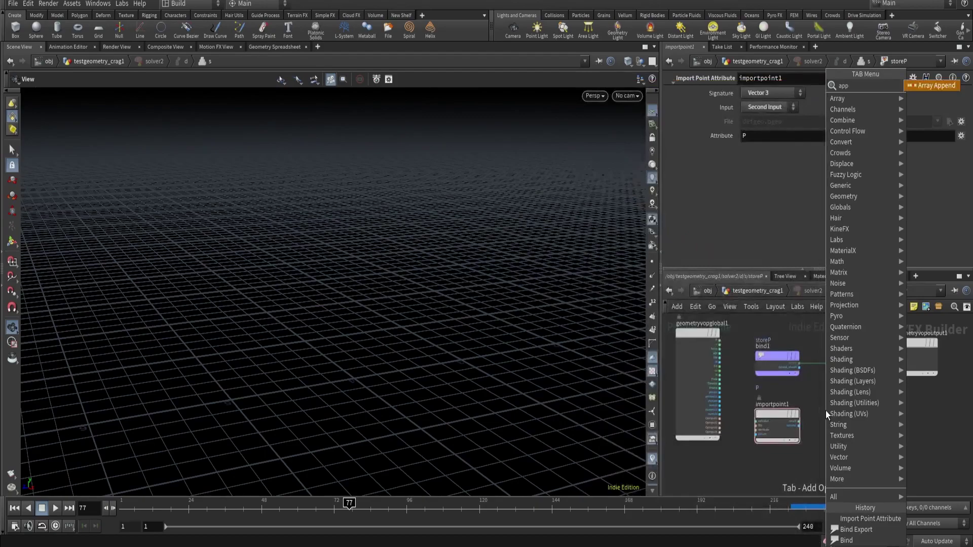
key("Return")
left_click(825, 366)
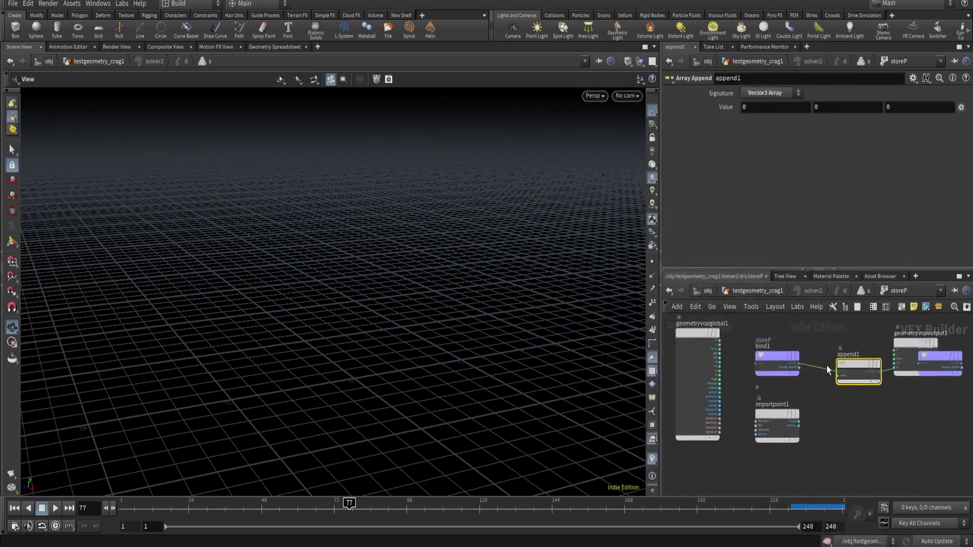
Connect importpoint1's result output to append1's value input.
scroll(826, 366, "up", 4)
left_click(840, 377)
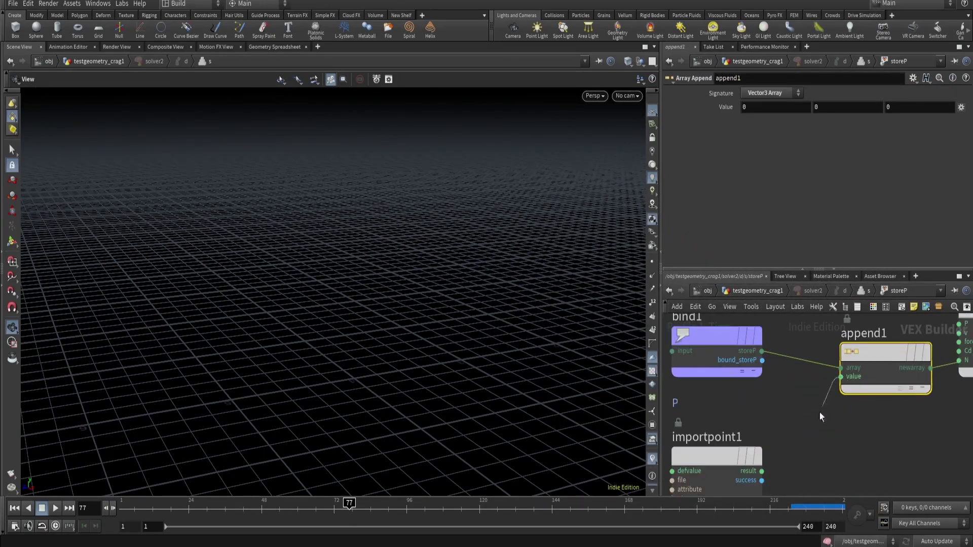
left_click(762, 470)
Go to frame 1, return to the testgeometry_crag1 network and select solver2.
left_click(14, 508)
scroll(740, 434, "down", 2)
key("u")
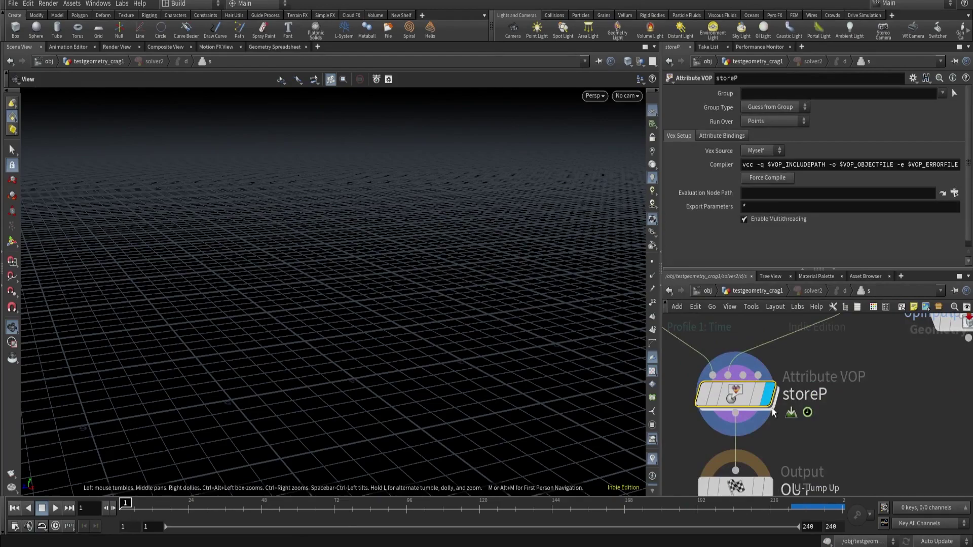
key("u")
left_click(836, 365)
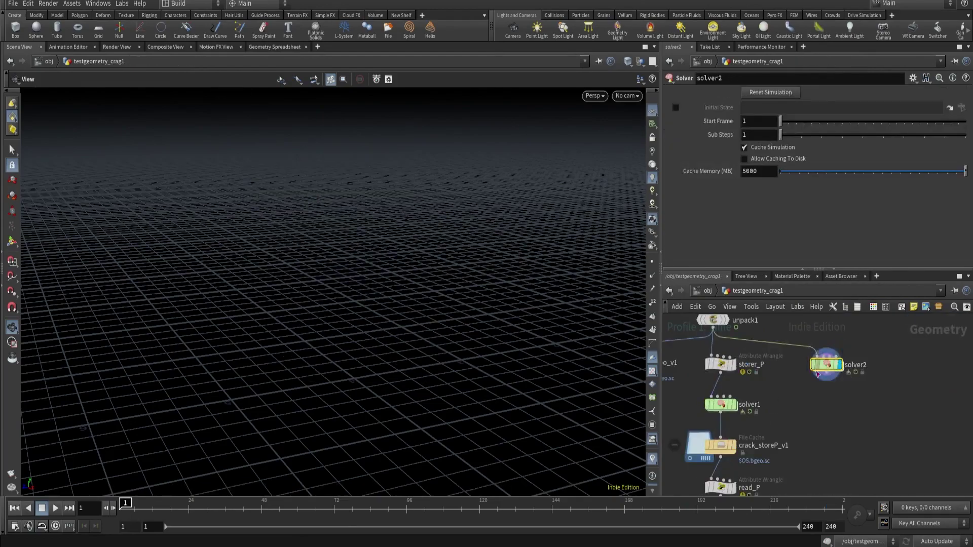
Check solver2's storeP arrays in the Geometry Spreadsheet while advancing to frame 3, and return to the Scene View.
left_click(285, 48)
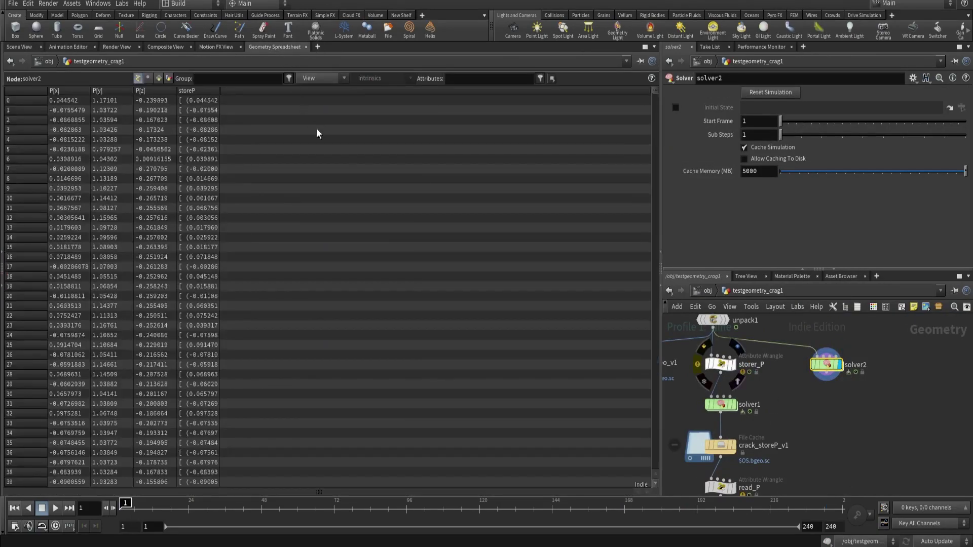
left_click_drag(219, 104, 490, 104)
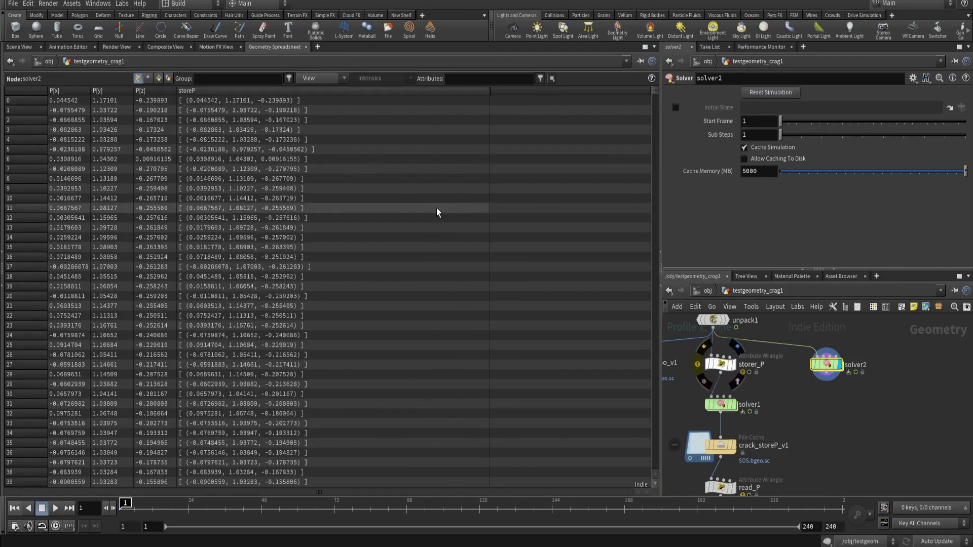
key("Right")
key("Right")
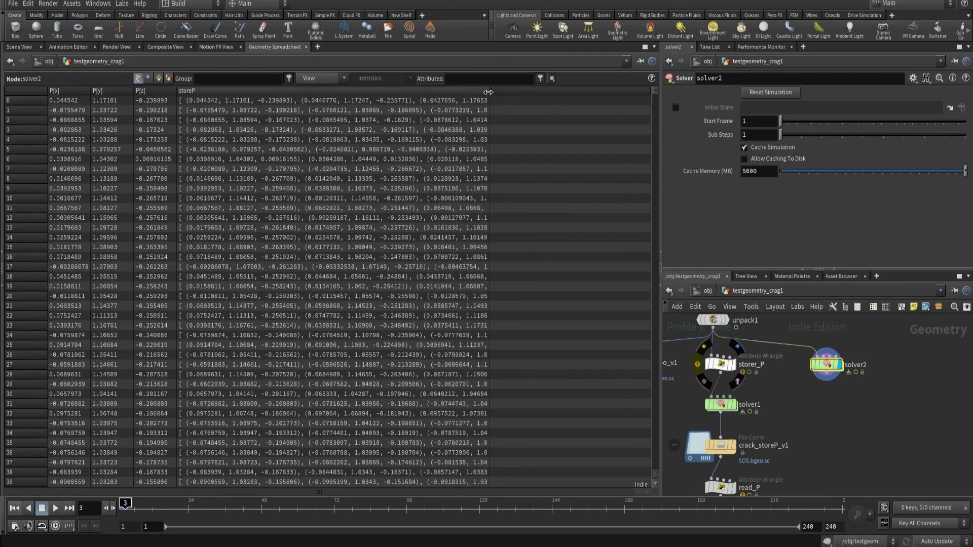
left_click(20, 47)
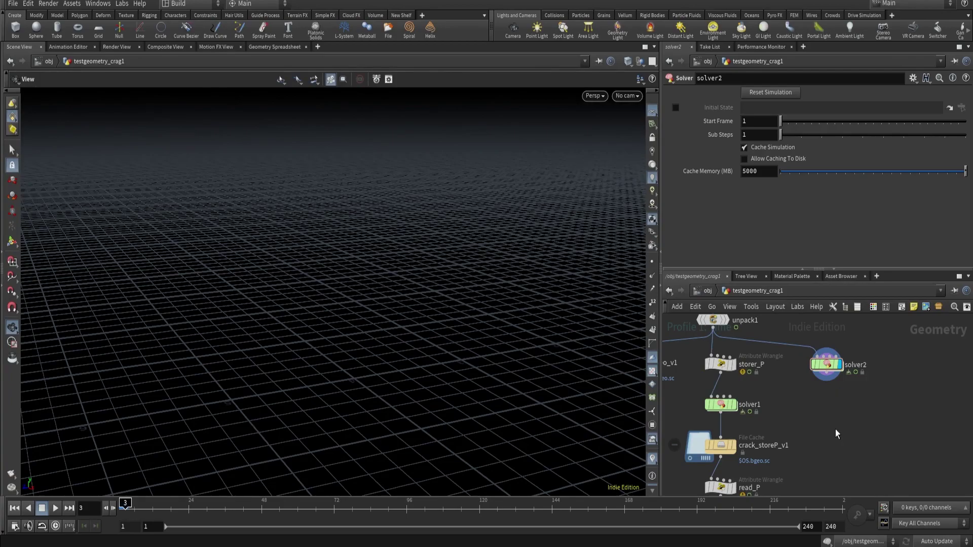
Rename the storer_P wrangle as store_P and move solver2 slightly lower in the network.
double_click(752, 365)
type("store_P")
key("Return")
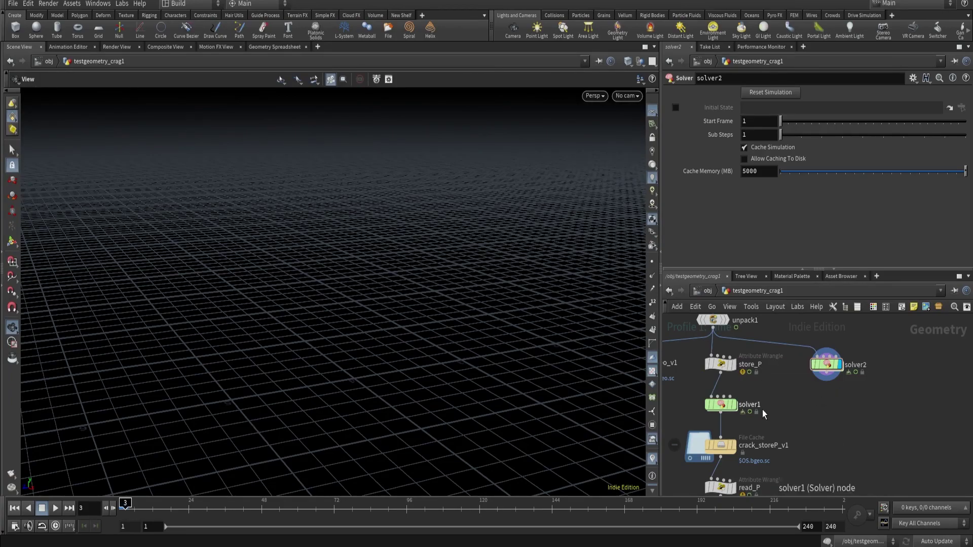
middle_click_drag(794, 423, 774, 423)
left_click_drag(805, 363, 805, 380)
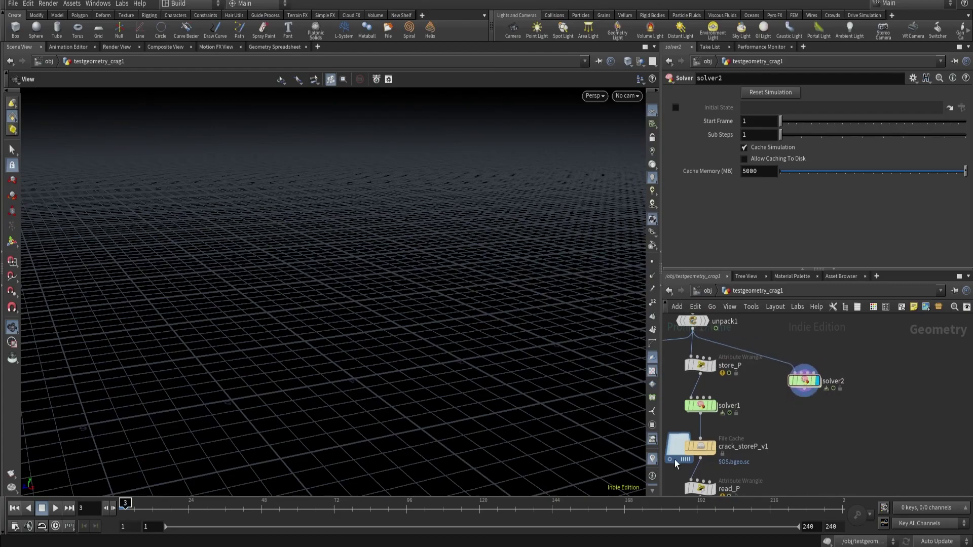
Duplicate the crack_storeP_v1 file cache beneath solver2, wired to its output, and turn off Cache Simulation on solver2.
double_click(702, 445)
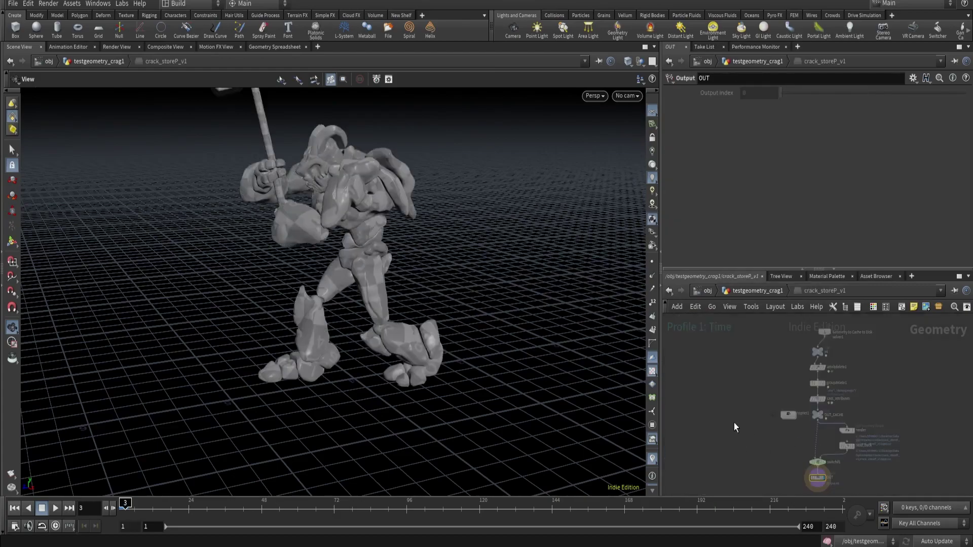
key("u")
left_click_drag(679, 447, 813, 437)
scroll(813, 439, "up", 1)
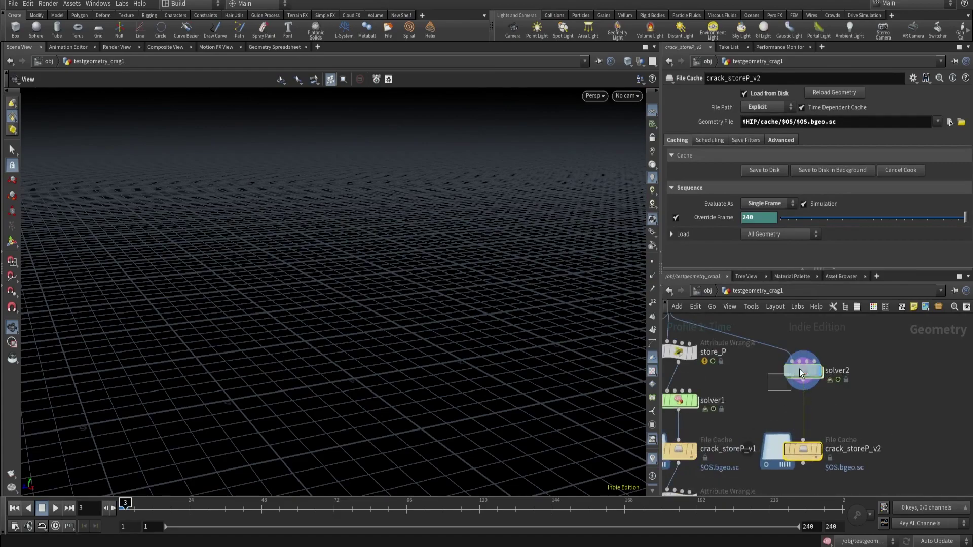
left_click(786, 379)
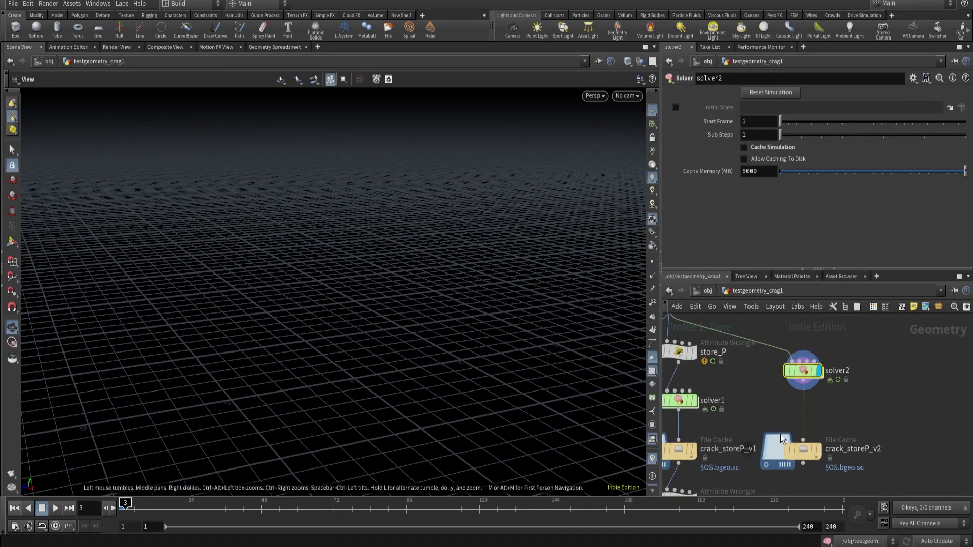
Rename the duplicated file cache as crack_ArrayVOP_v1.
left_click(817, 456)
scroll(859, 439, "up", 5)
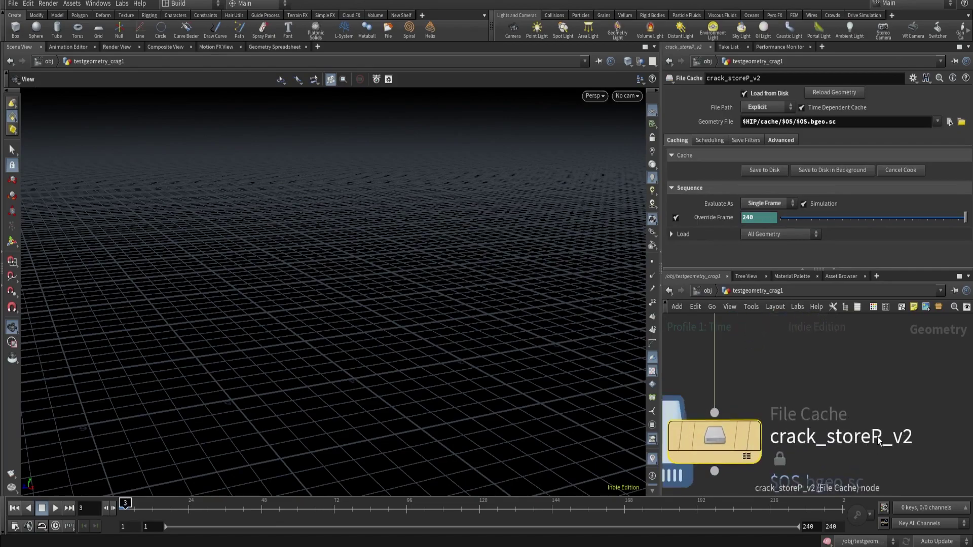
double_click(878, 441)
key("BackSpace")
key("BackSpace")
key("BackSpace")
key("BackSpace")
key("BackSpace")
key("BackSpace")
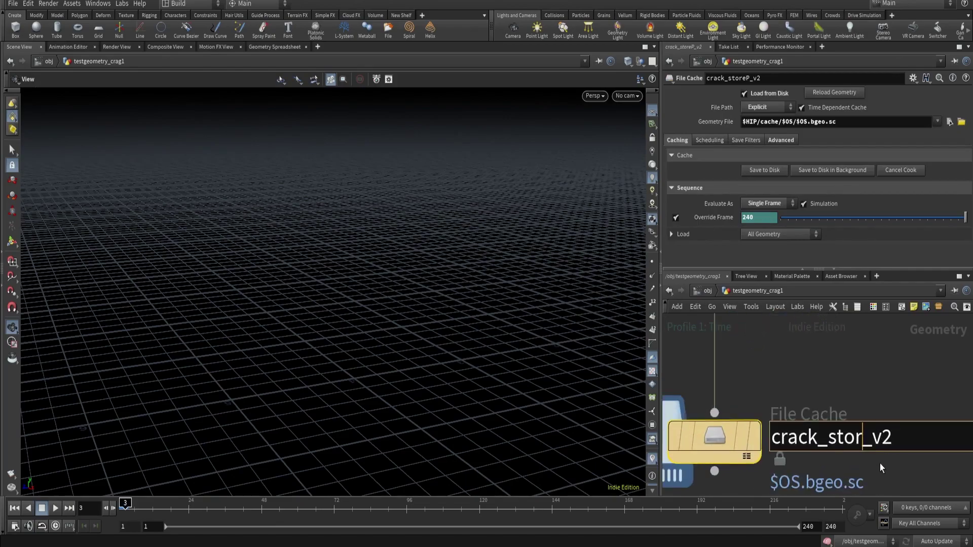
type("ArrayVOP")
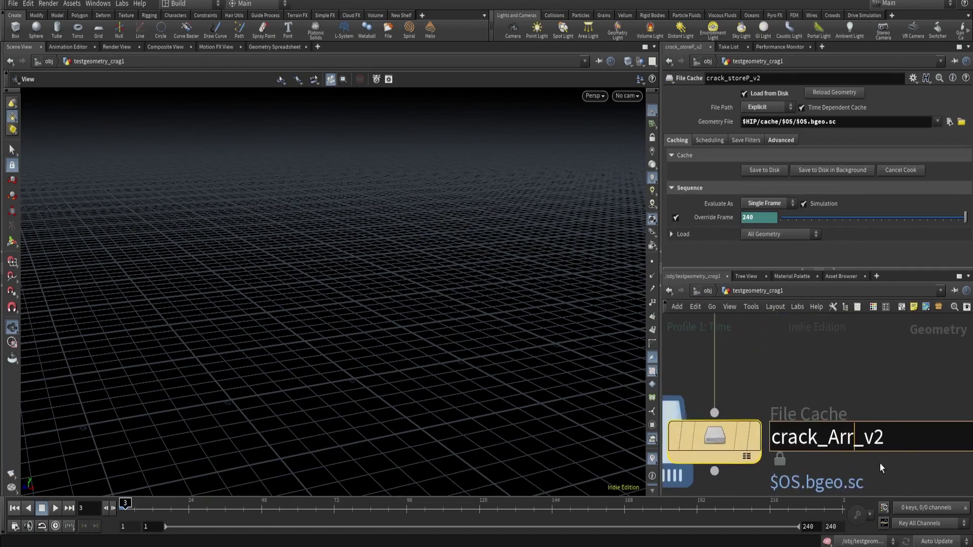
left_click(944, 441)
key("BackSpace")
type("1")
key("Return")
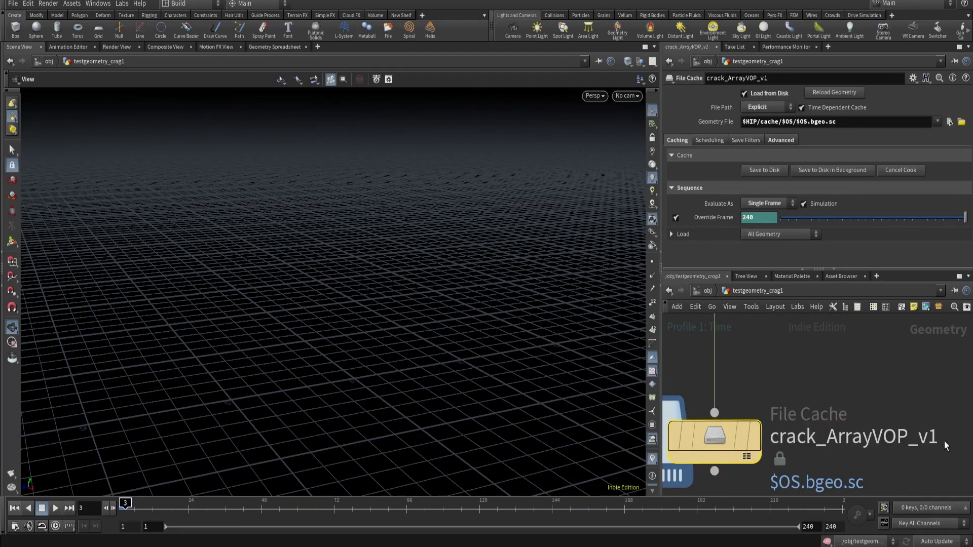
Save the crack_ArrayVOP_v1 cache to disk and display it at frame 79.
scroll(881, 406, "down", 3)
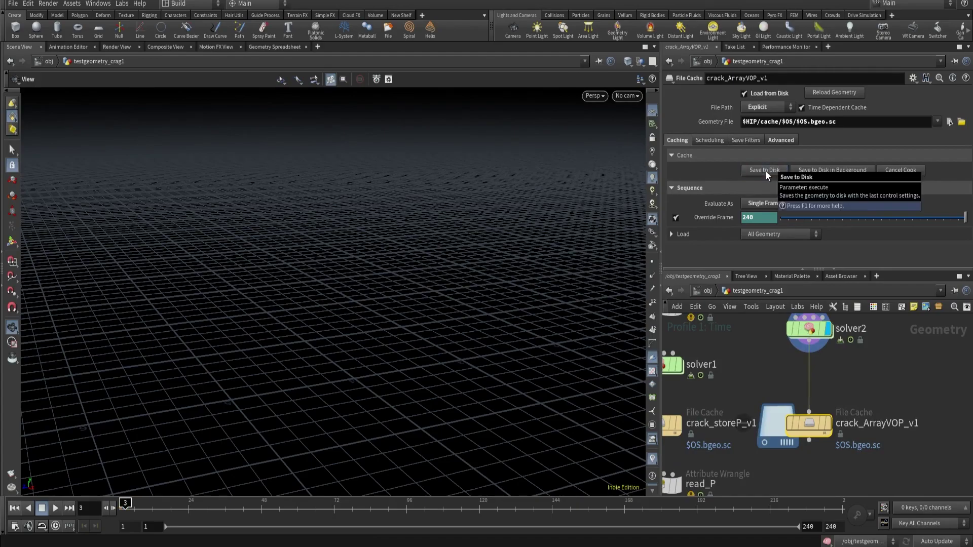
mouse_move(825, 426)
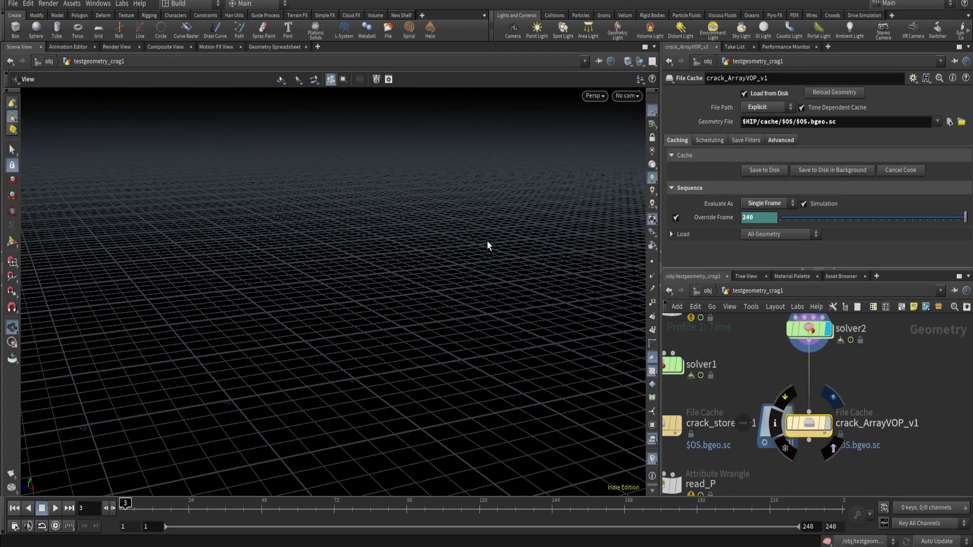
key("Escape")
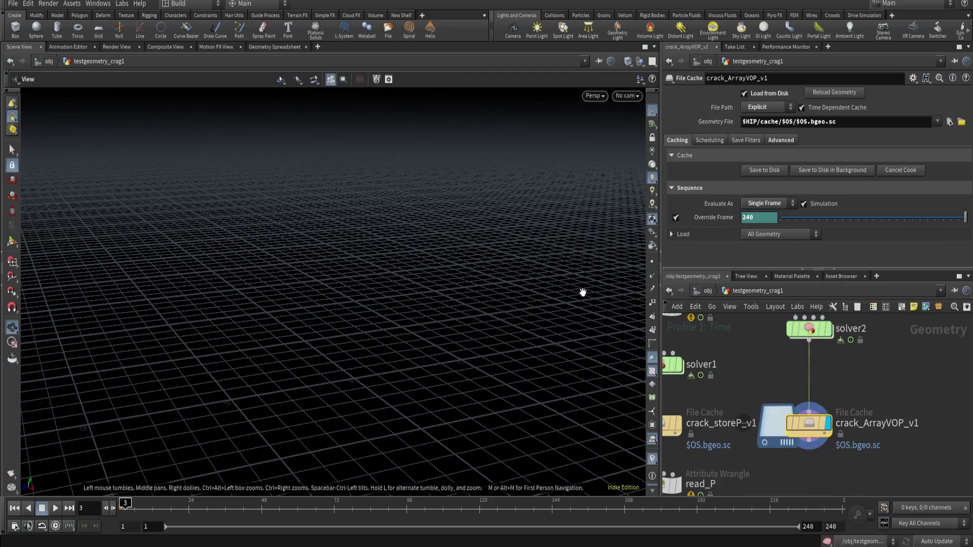
left_click_drag(323, 507, 355, 506)
Check the saved crack_ArrayVOP_v1 file's size on disk and inspect the cache node's attributes.
left_click(950, 123)
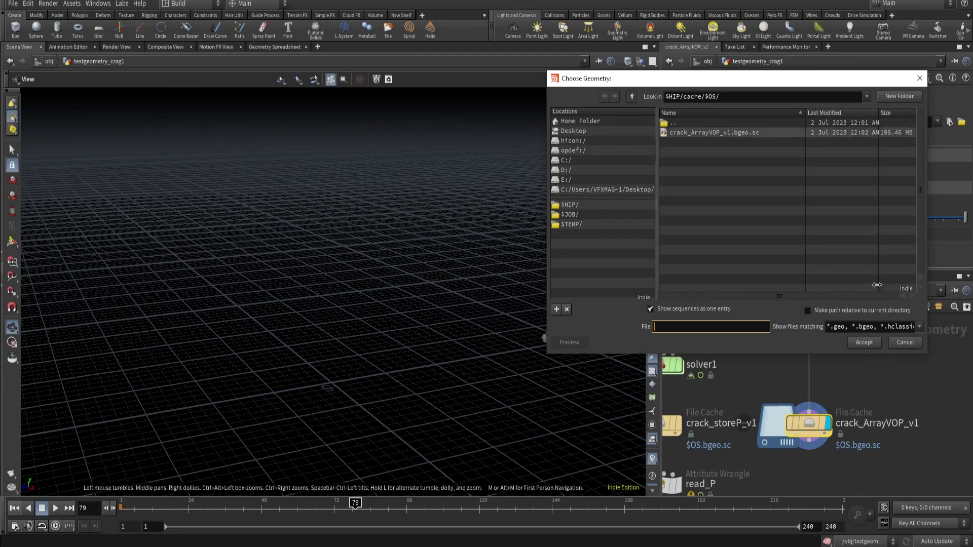
left_click(904, 342)
middle_click_drag(809, 423, 670, 357)
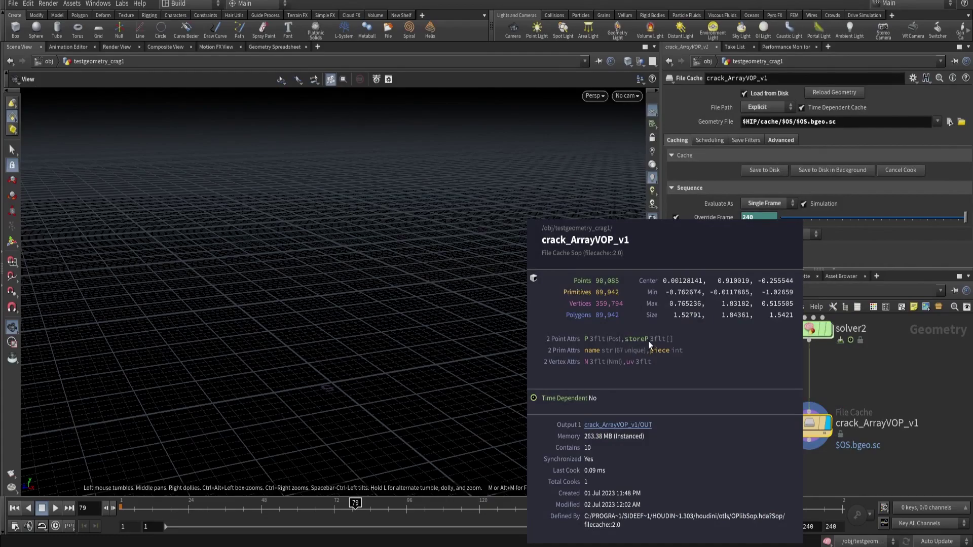
middle_click_drag(649, 341, 649, 341)
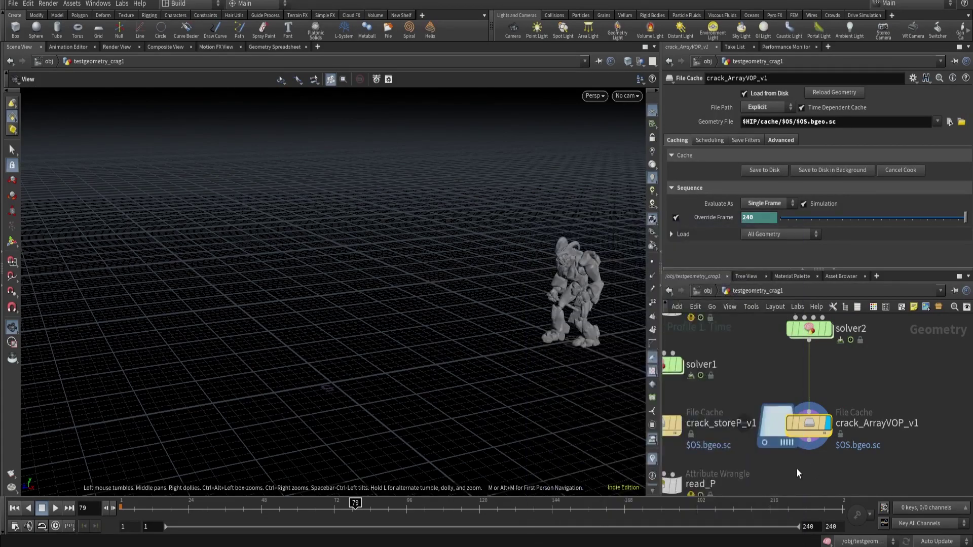
Add a Point VOP below crack_ArrayVOP_v1, connect the cache to it and name it read_P1.
middle_click_drag(797, 463, 801, 422)
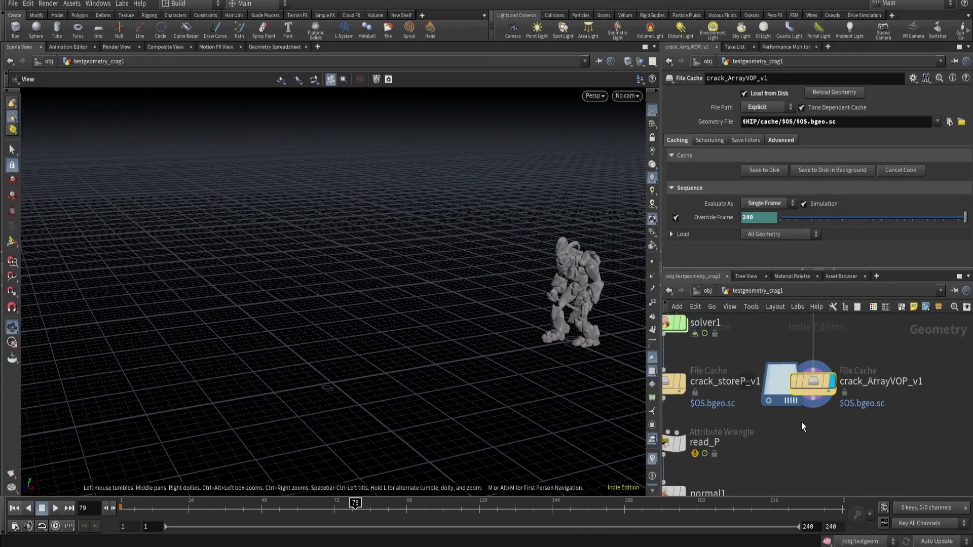
key("Tab")
type("vop")
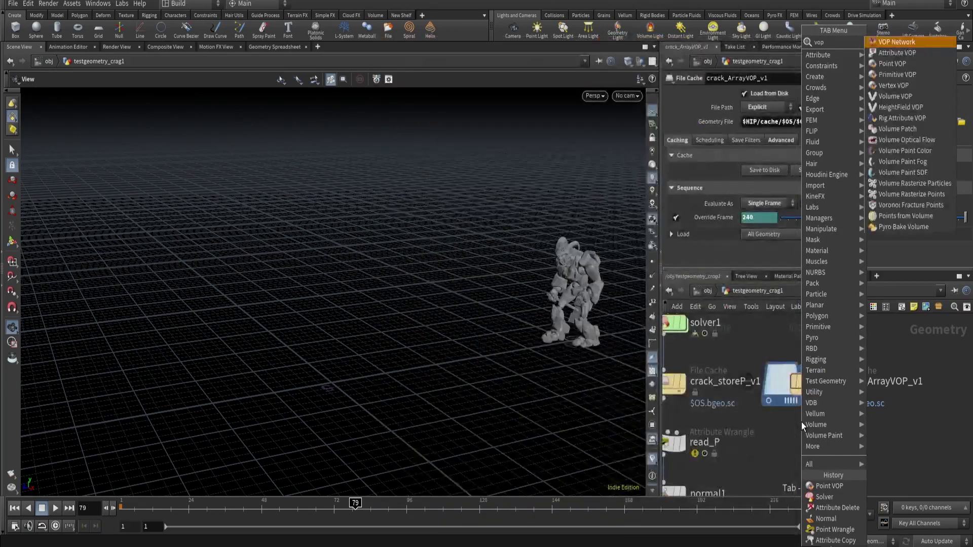
left_click(891, 63)
left_click(819, 458)
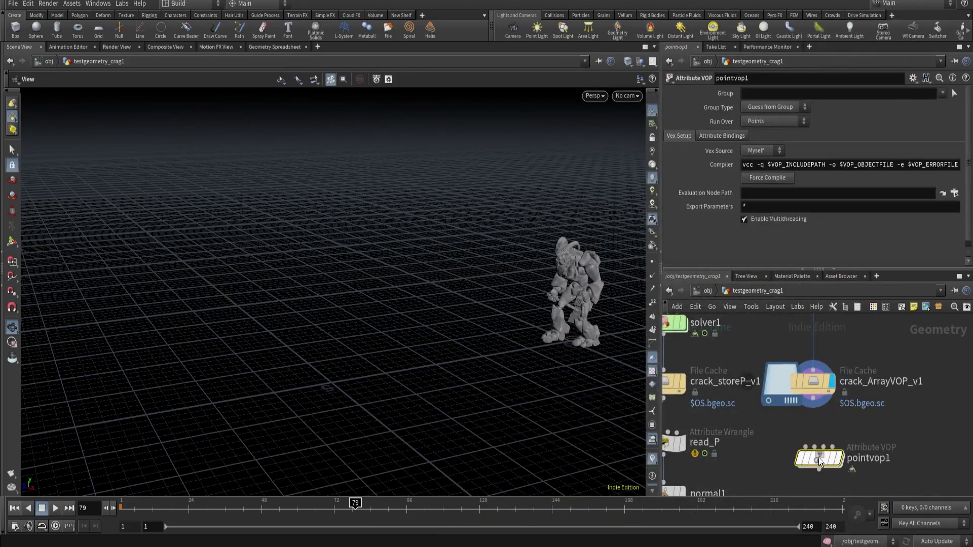
scroll(819, 458, "up", 1)
double_click(877, 457)
type("read_P")
key("Return")
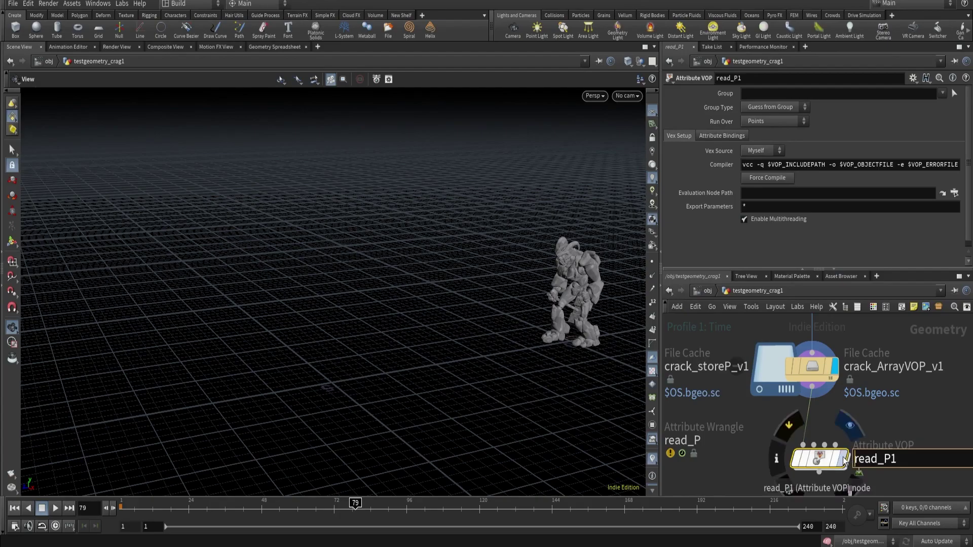
Enter the read_P1 VOP network and add a Bind node beside the global inputs.
double_click(826, 458)
key("Tab")
type("bind")
key("Return")
left_click(777, 375)
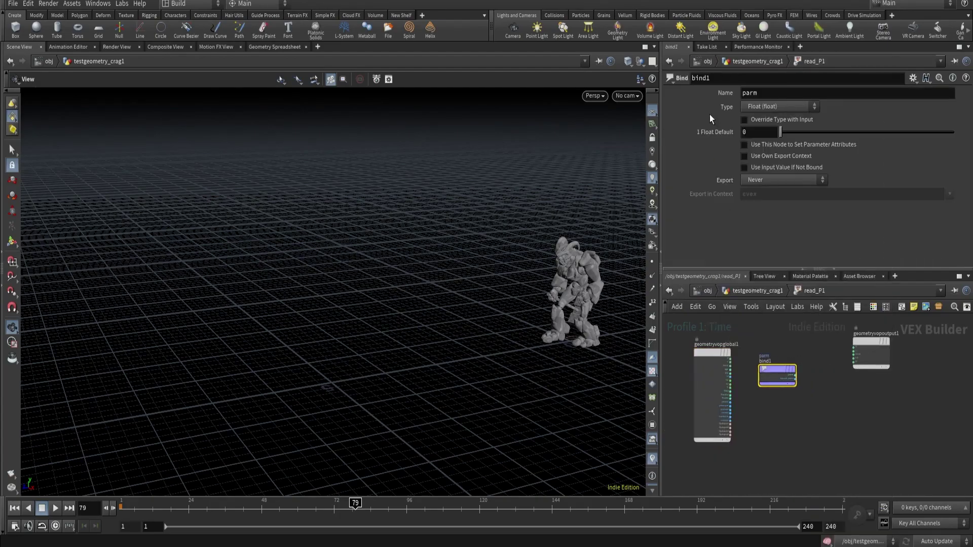
Name the new Bind's attribute storeP and set its type to Vector Array (vector[]) in read_P1.
double_click(761, 93)
type("storeP")
key("Return")
left_click(768, 108)
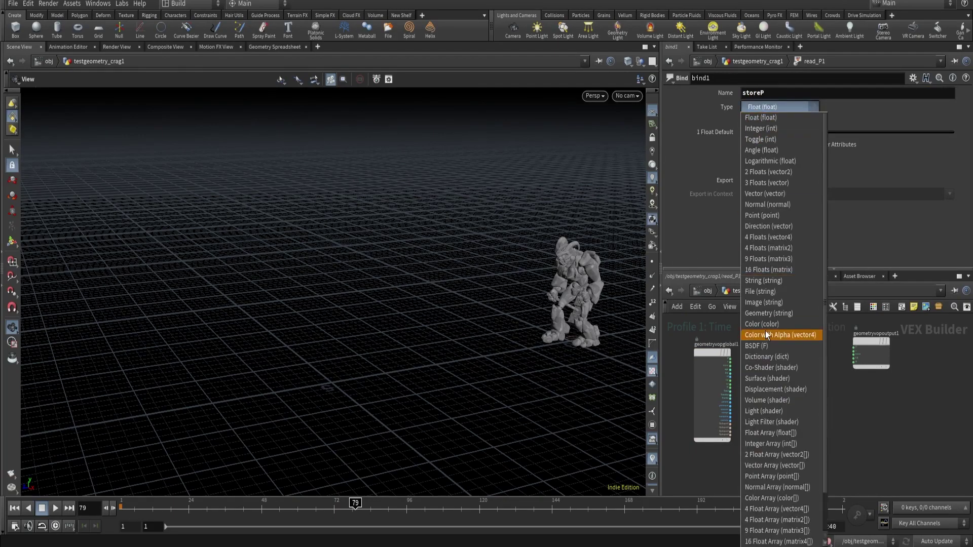
left_click(775, 464)
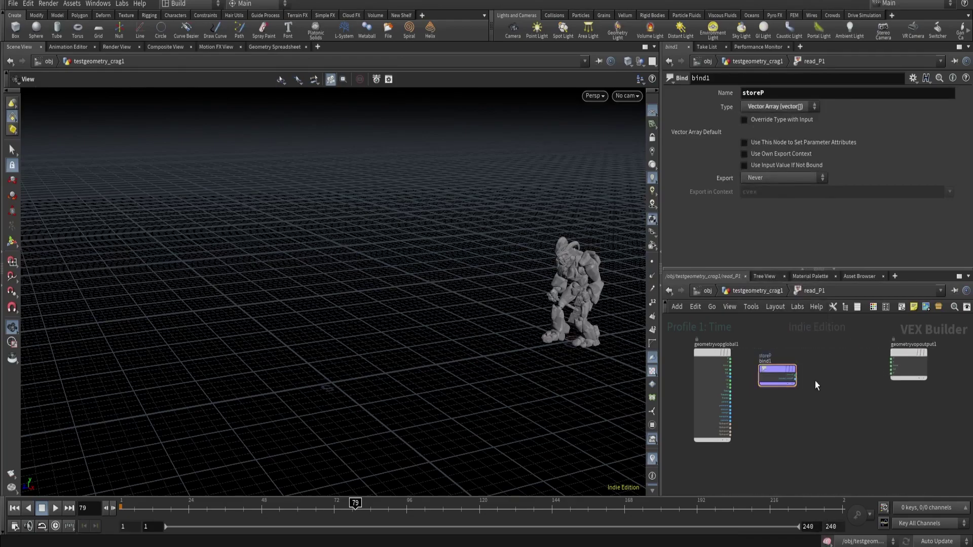
Add a Get Array Element node in read_P1 and connect the Bind's storeP output to its array input.
key("Tab")
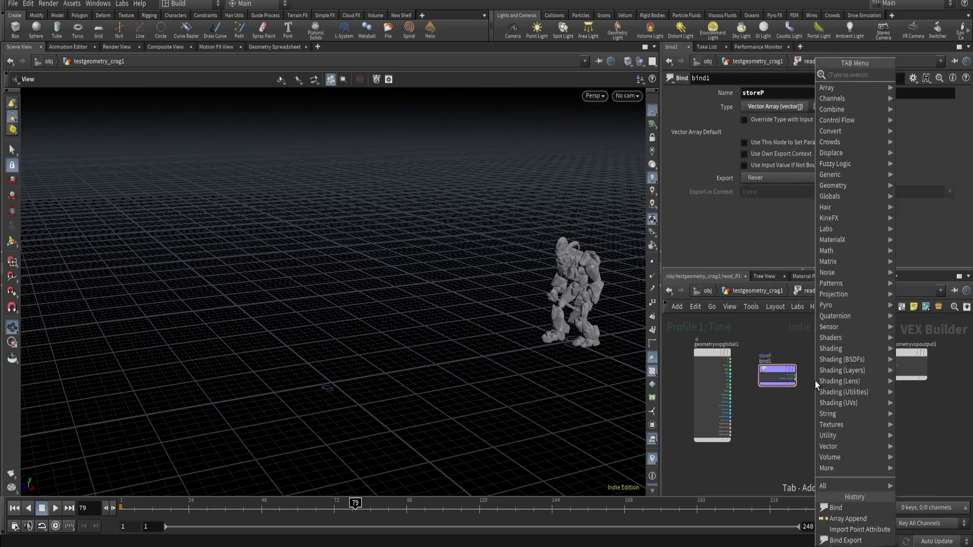
type("ele")
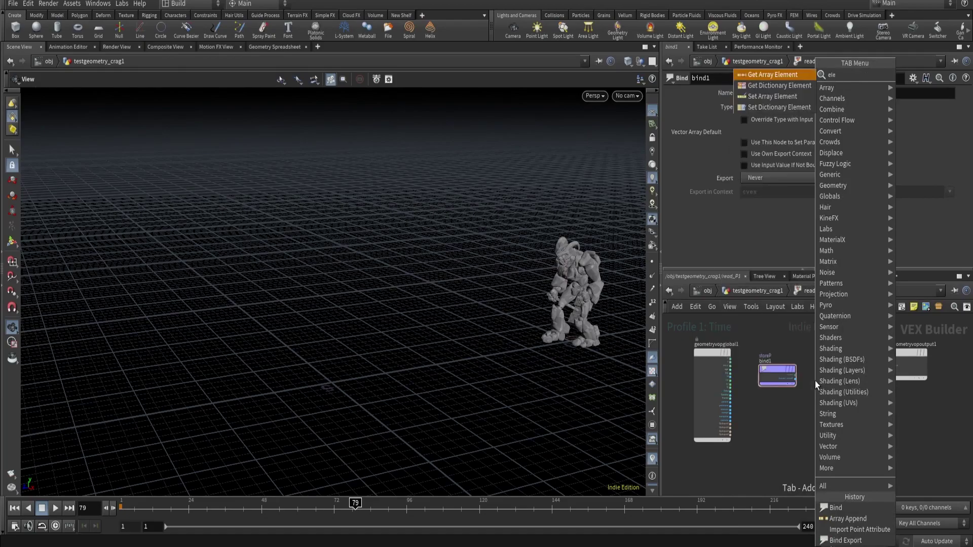
key("Return")
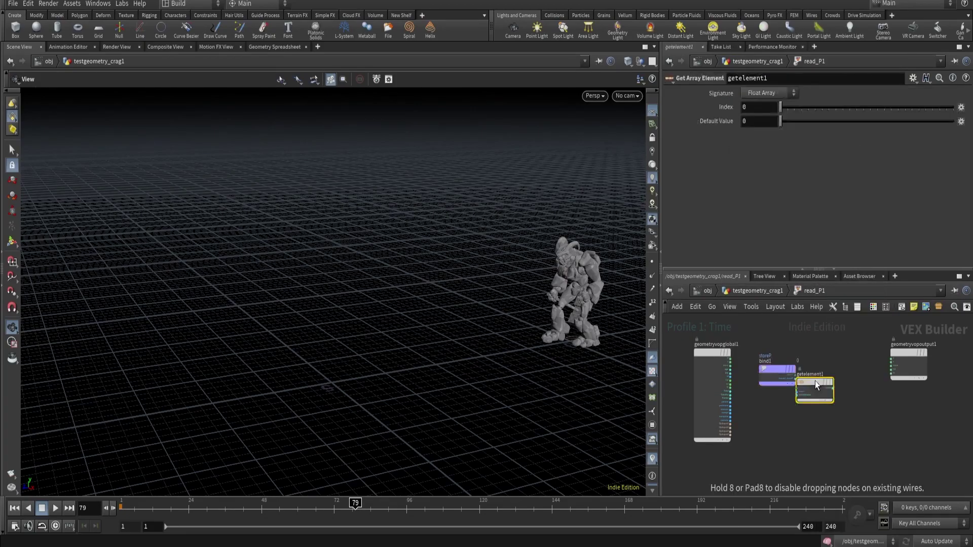
left_click(841, 369)
scroll(797, 372, "up", 5)
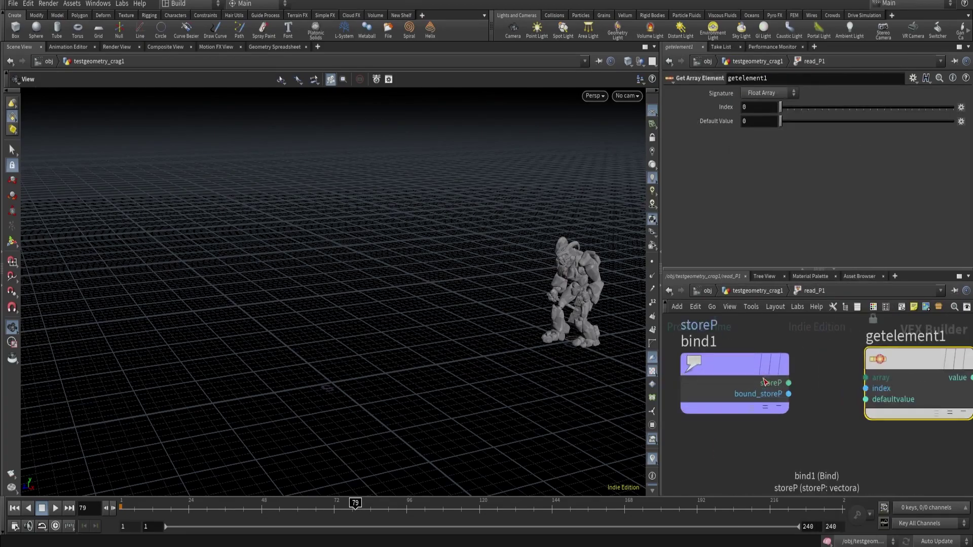
left_click(788, 382)
left_click(865, 378)
middle_click_drag(841, 421, 723, 422)
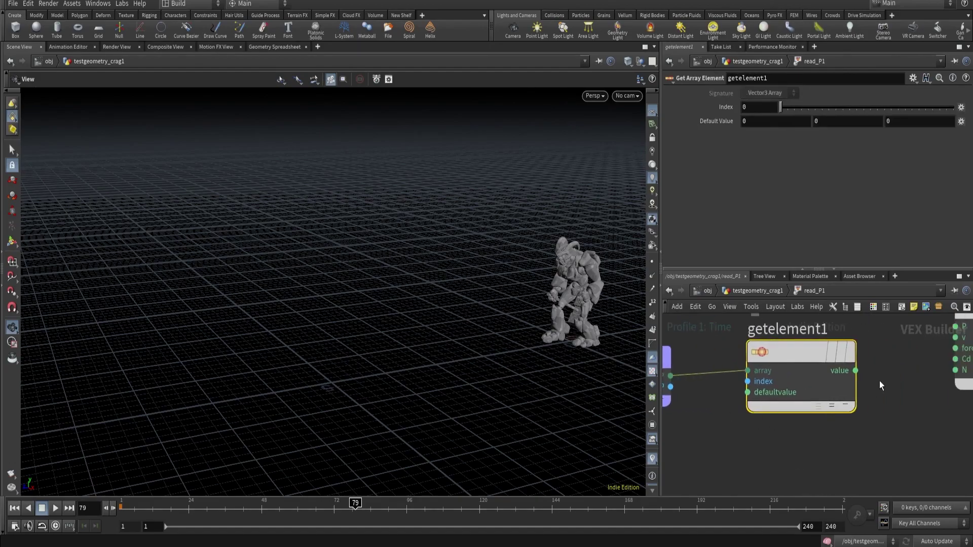
Connect the Get Array Element's value to the output node's P and test it with an Index of 36.
left_click(856, 370)
left_click(938, 326)
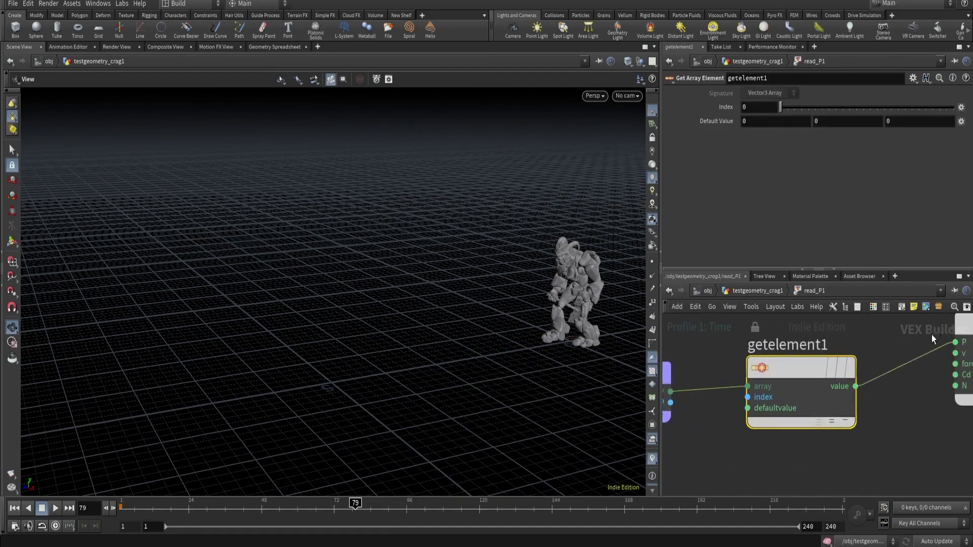
left_click_drag(783, 109, 906, 114)
Connect the global Frame output to the Get Array Element's index input and scrub the timeline to frame 90.
scroll(734, 419, "down", 2)
middle_click_drag(752, 417, 844, 338)
left_click(844, 339)
middle_click_drag(777, 392, 853, 373)
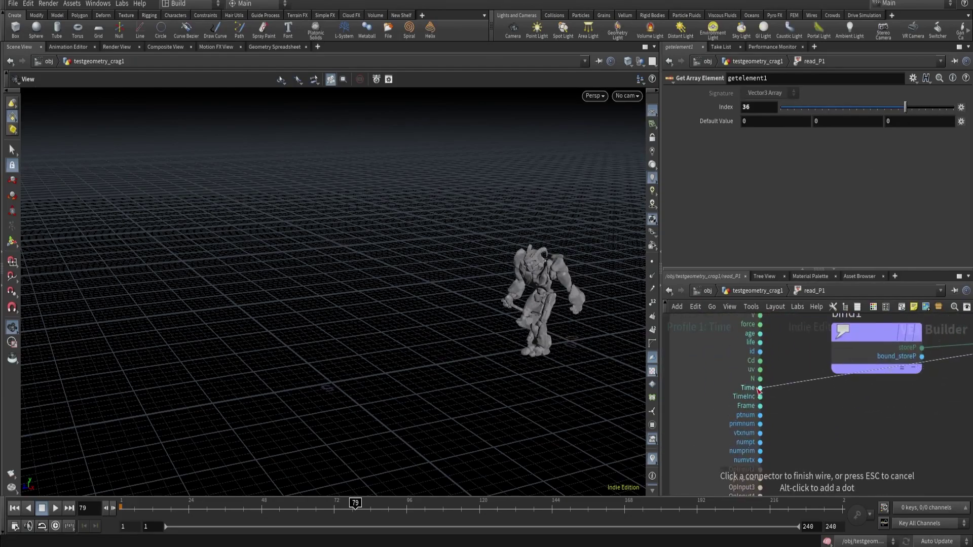
left_click(760, 406)
left_click_drag(355, 505, 388, 502)
Add a Float to Integer node between the global Frame output and the Get Array Element's index input.
scroll(680, 419, "down", 2)
scroll(721, 408, "up", 2)
middle_click_drag(721, 409, 786, 390)
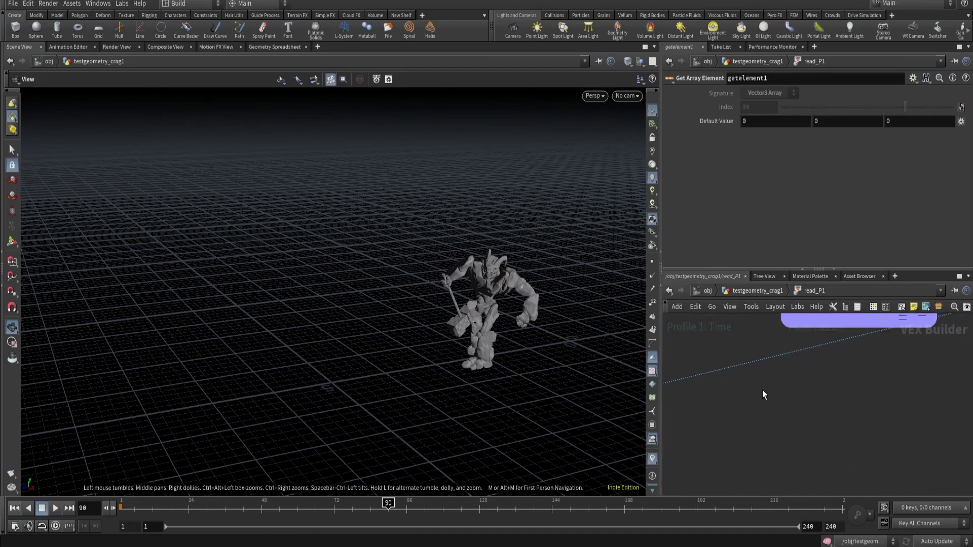
key("Tab")
type("float")
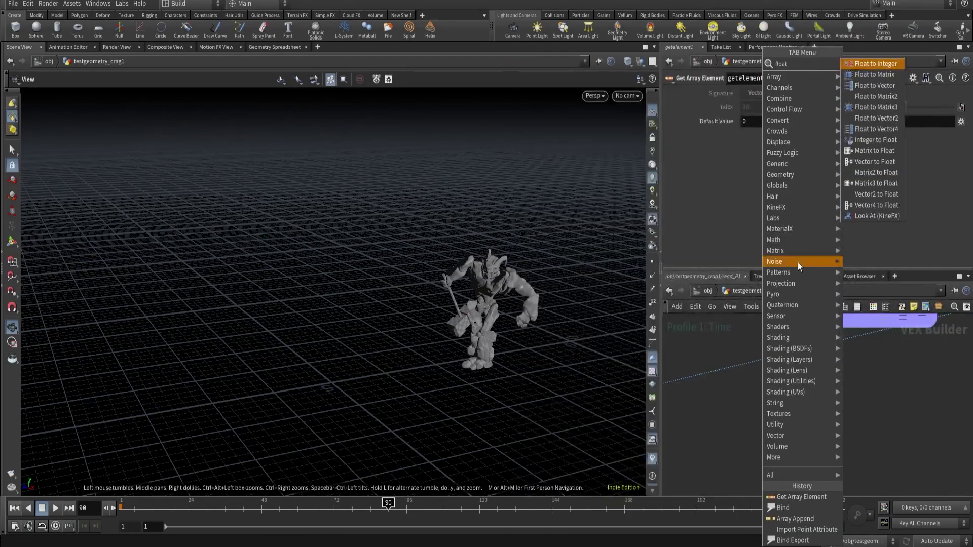
left_click(877, 66)
left_click(804, 400)
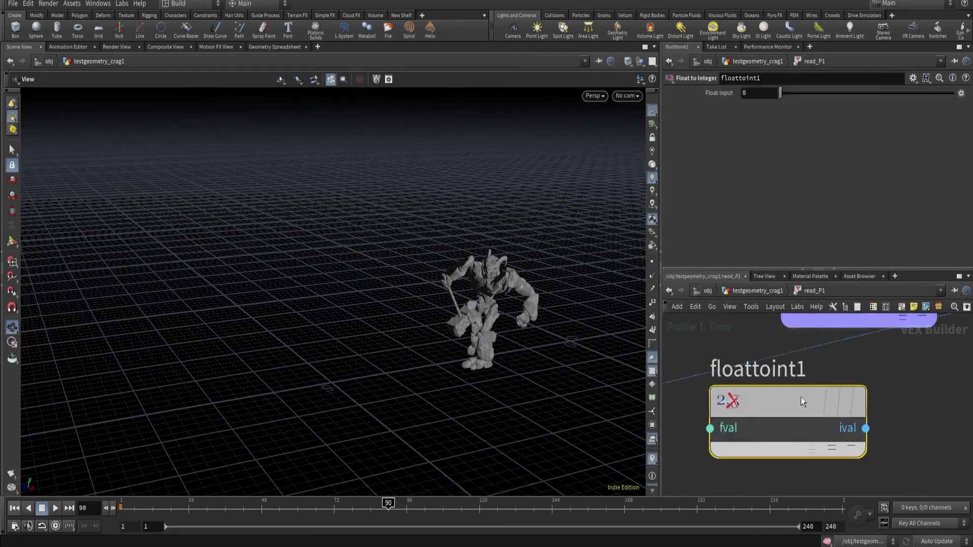
scroll(790, 375, "down", 5)
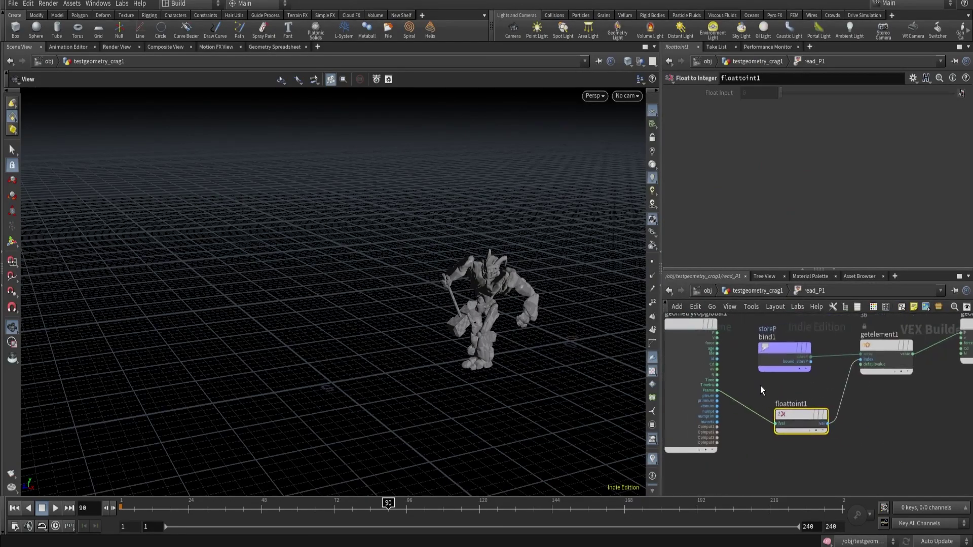
Template unpack1 at the geometry level and scrub to frame 132 to compare the original Crag with read_P1's output.
left_click_drag(461, 503, 347, 520)
left_click(762, 292)
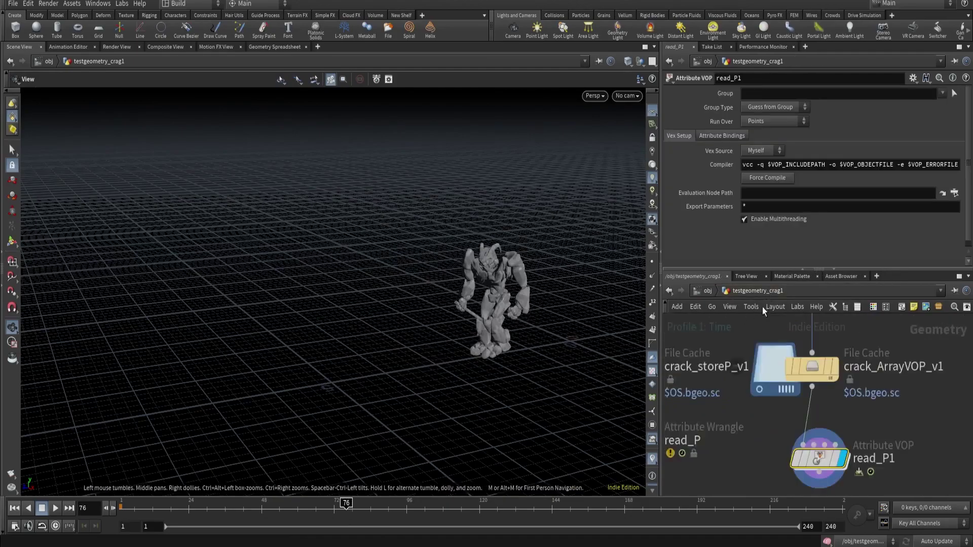
scroll(724, 369, "up", 2)
scroll(745, 380, "up", 4)
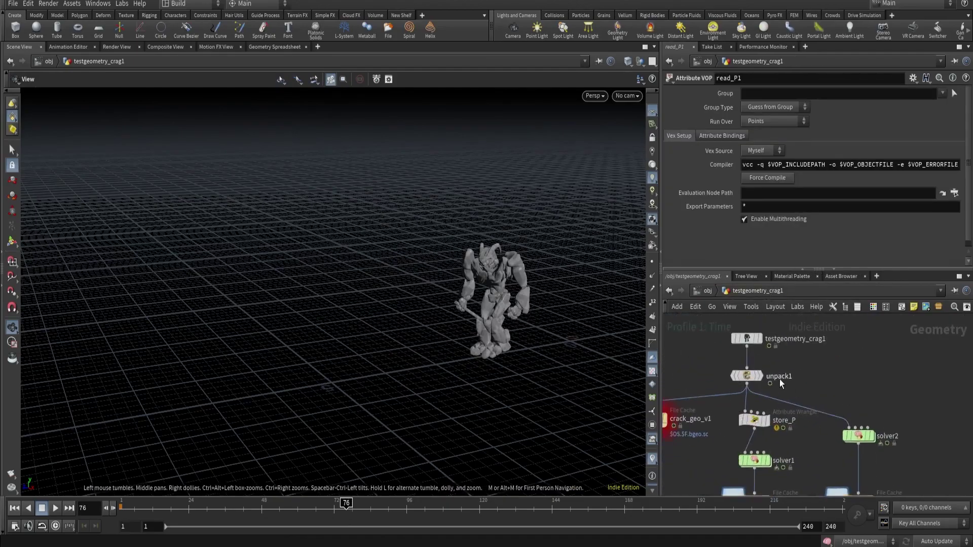
left_click(747, 376)
left_click_drag(293, 267, 456, 264)
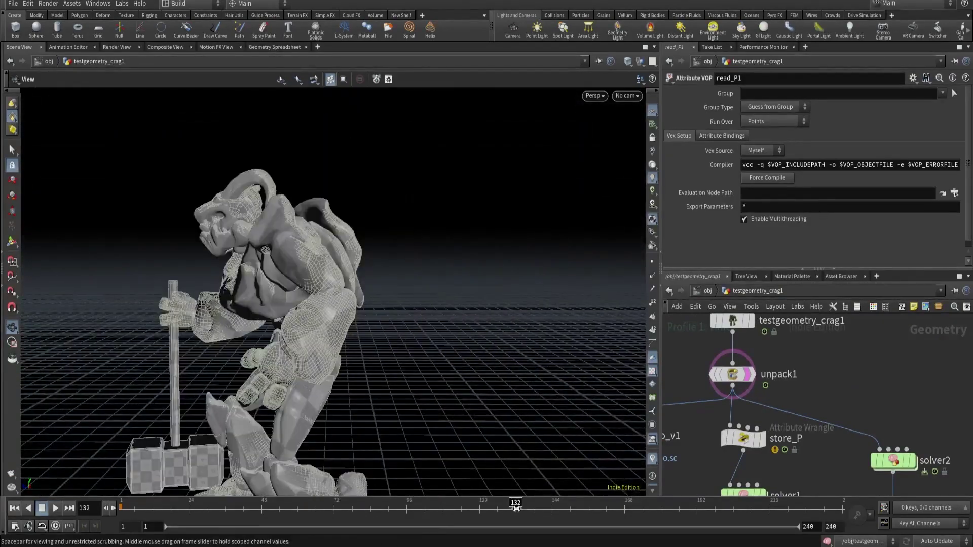
scroll(735, 405, "down", 3)
scroll(795, 405, "up", 5)
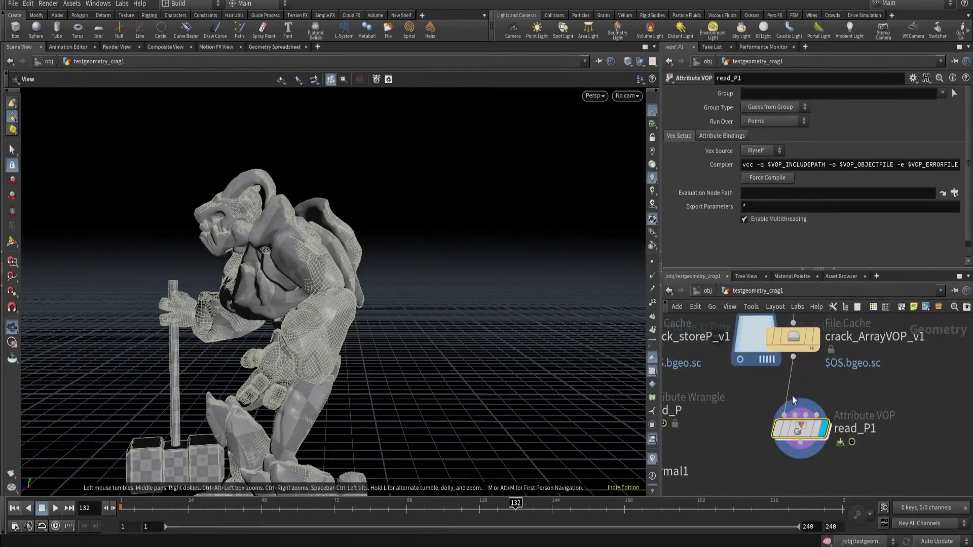
Insert a Subtract Constant node in read_P1 on the wire between Frame and Float to Integer.
double_click(796, 426)
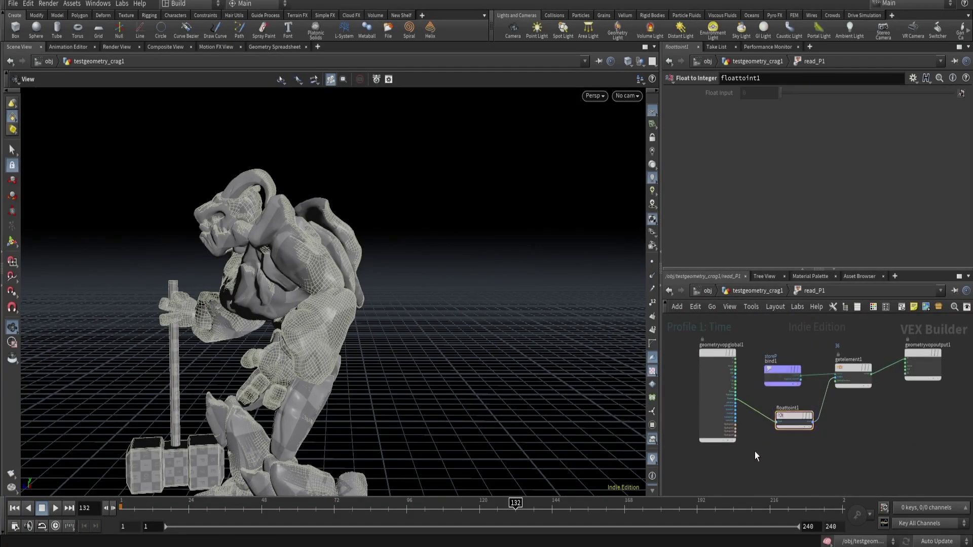
key("Tab")
type("sub")
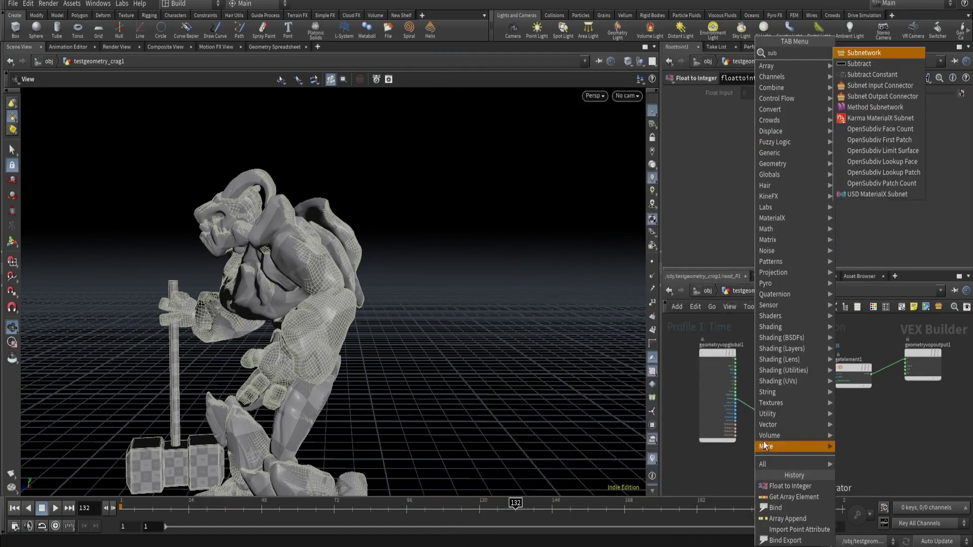
left_click(872, 74)
left_click(752, 416)
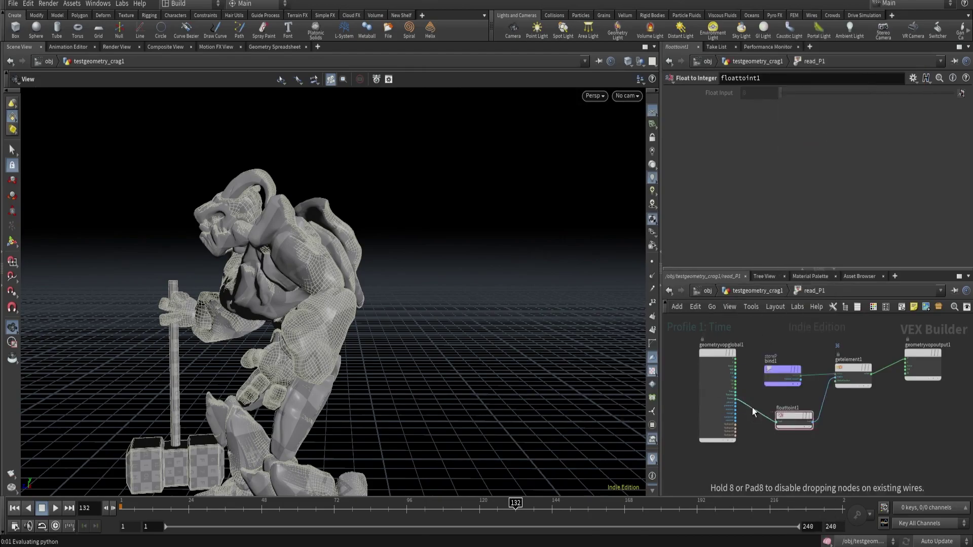
Return to the geometry level and scrub to frame 45 to compare the read-back Crag with the templated original.
key("u")
left_click_drag(476, 506, 252, 506)
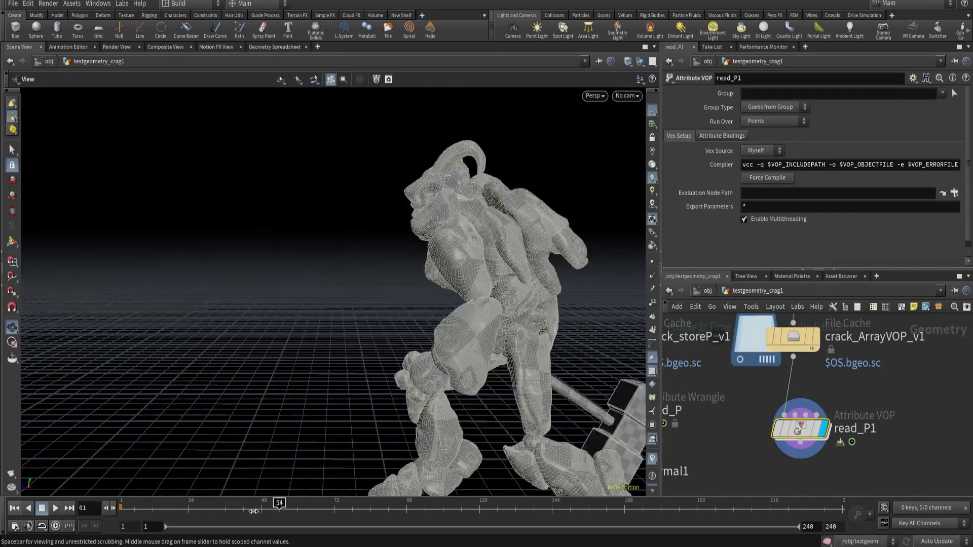
scroll(224, 310, "down", 5)
left_click_drag(224, 310, 421, 343)
scroll(771, 478, "down", 3)
Duplicate normal1 and connect the copy below read_P1.
middle_click_drag(770, 478, 771, 420)
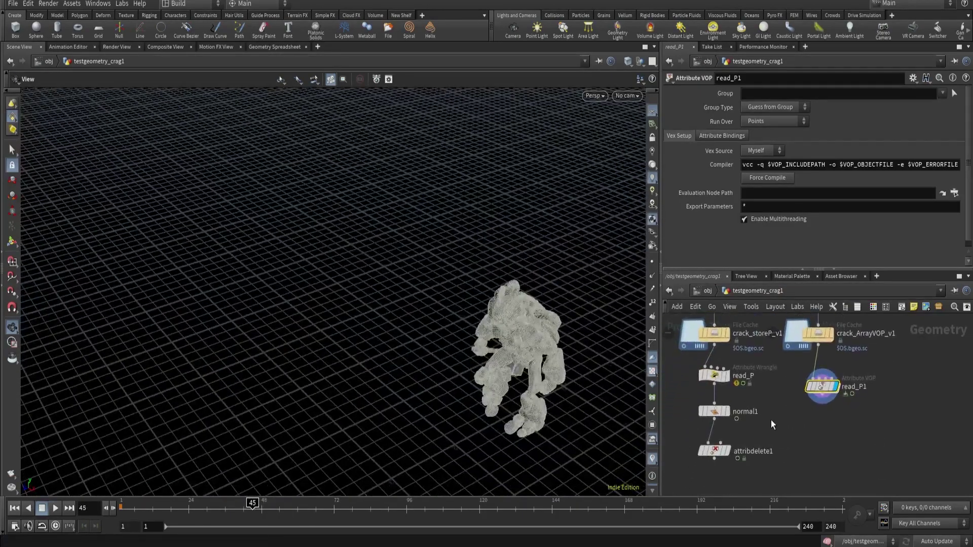
left_click_drag(714, 411, 817, 437, "alt")
scroll(805, 441, "up", 3)
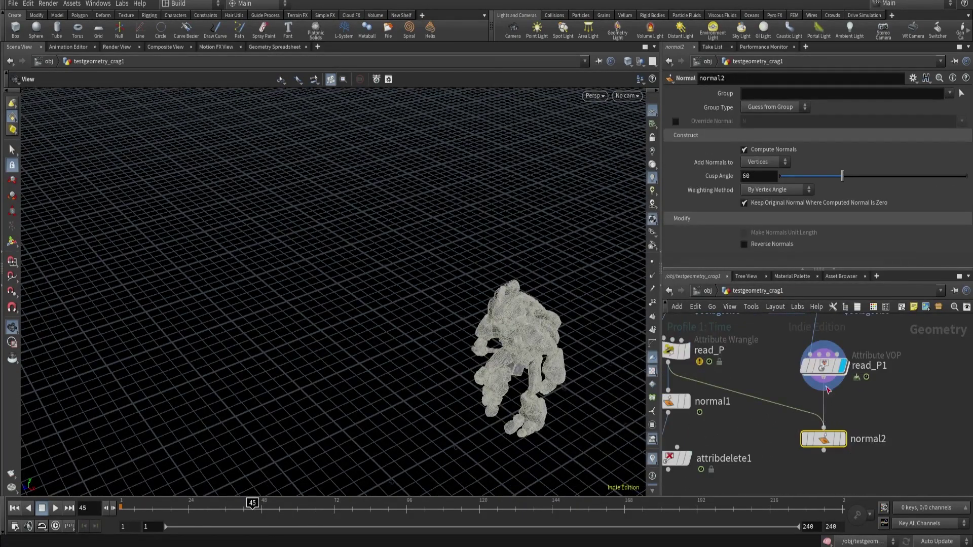
Duplicate attribdelete1 below normal2 with storeP as its Point Attributes, and display the copy.
middle_click_drag(780, 434, 792, 384)
left_click_drag(689, 403, 845, 397, "alt")
left_click(771, 116)
key("Return")
left_click(854, 424)
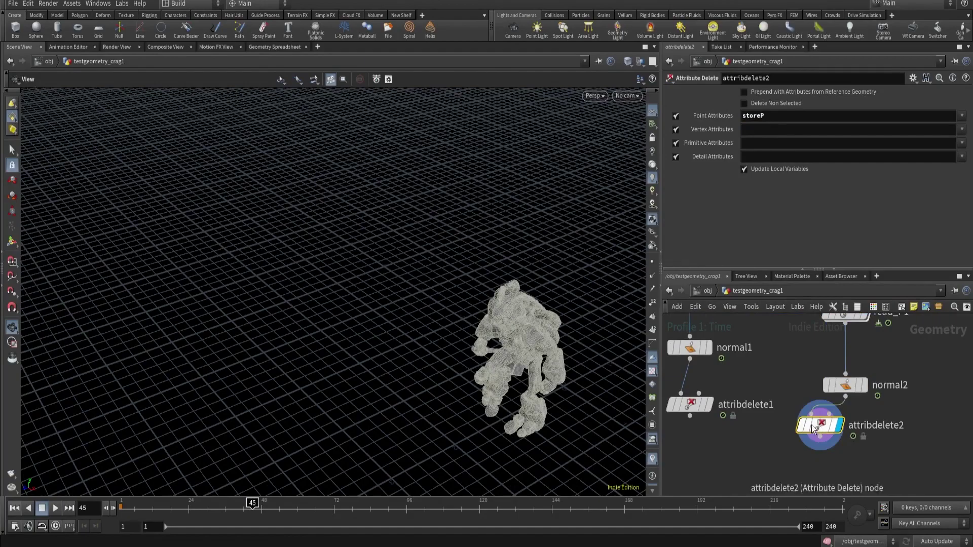
Lay out the solver2 branch's five nodes neatly and turn off unpack1's template display.
scroll(798, 363, "down", 6)
left_click_drag(829, 356, 798, 420)
key("shift+l")
scroll(750, 350, "up", 5)
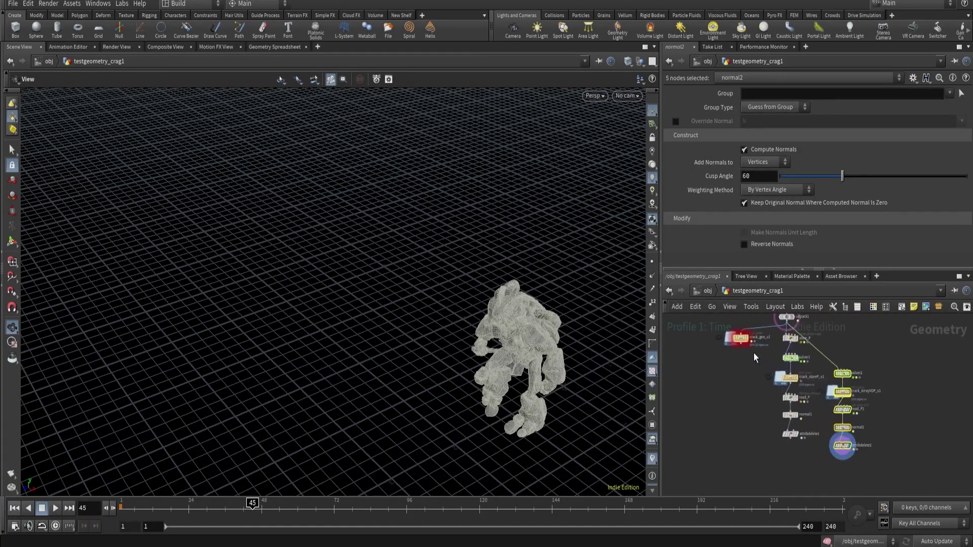
scroll(721, 363, "down", 2)
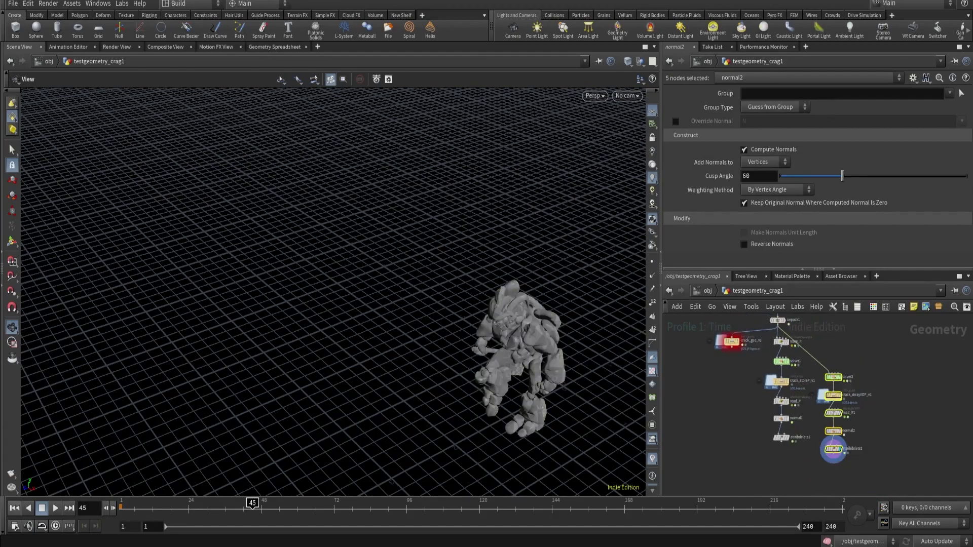
Start a new Performance Monitor recording, then open crack_geo_v1's info window, pinned and refreshing automatically.
left_click(763, 47)
left_click(801, 60)
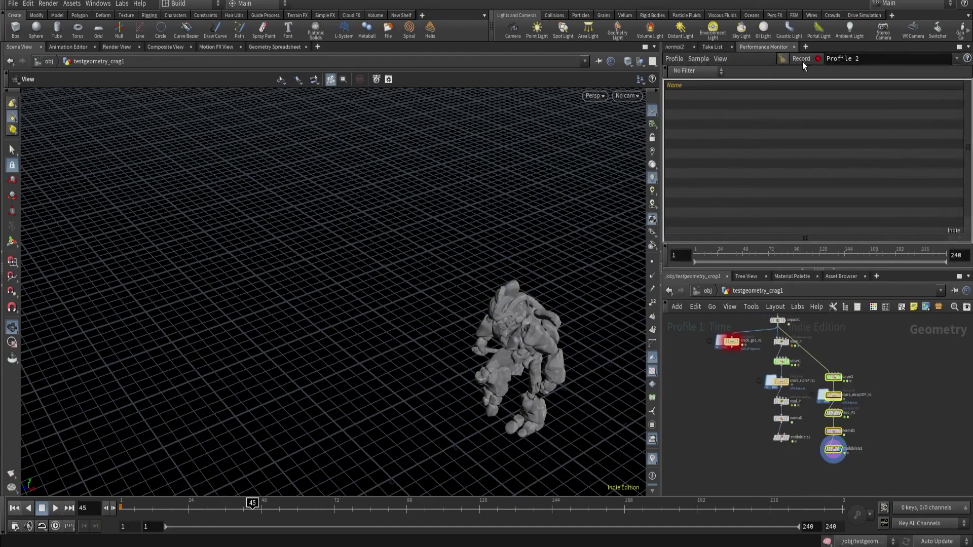
scroll(718, 389, "up", 3)
left_click(734, 373)
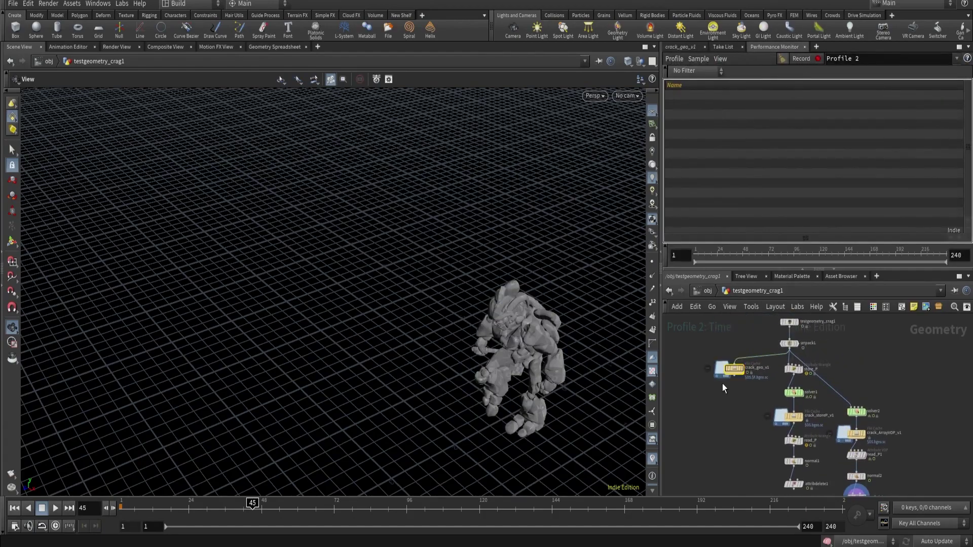
middle_click(717, 367)
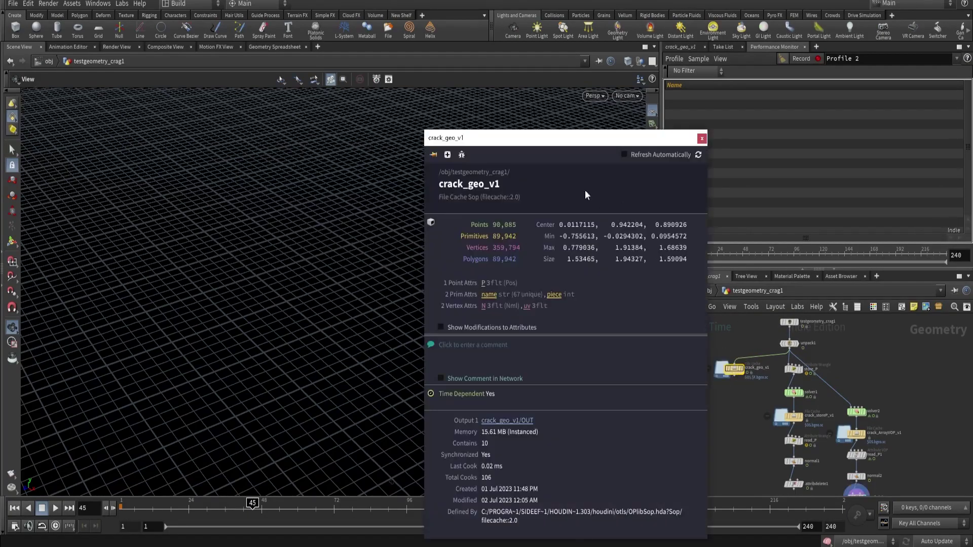
left_click_drag(569, 138, 192, 51)
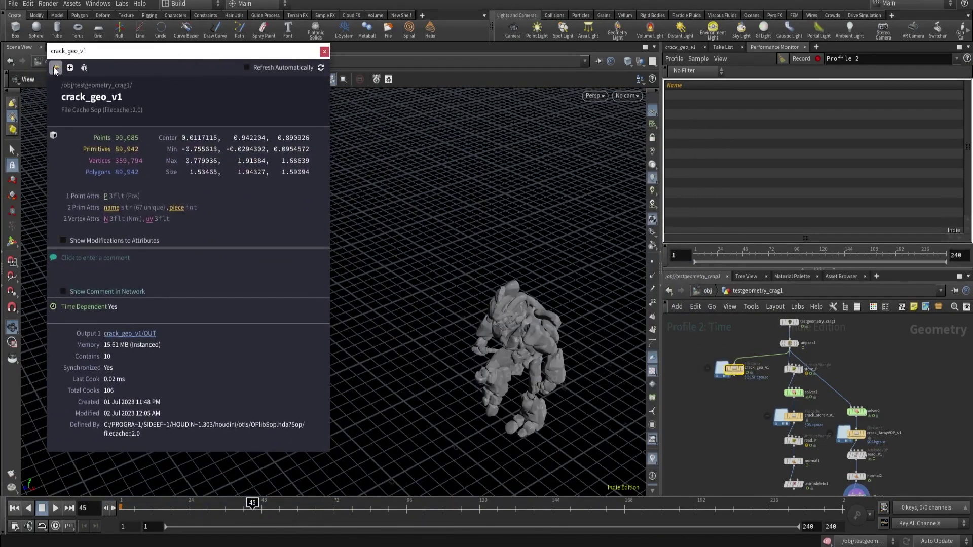
left_click(246, 67)
Open attribdelete1's info window, pinned and refreshing automatically, beside the crack_geo_v1 window.
scroll(764, 378, "down", 3)
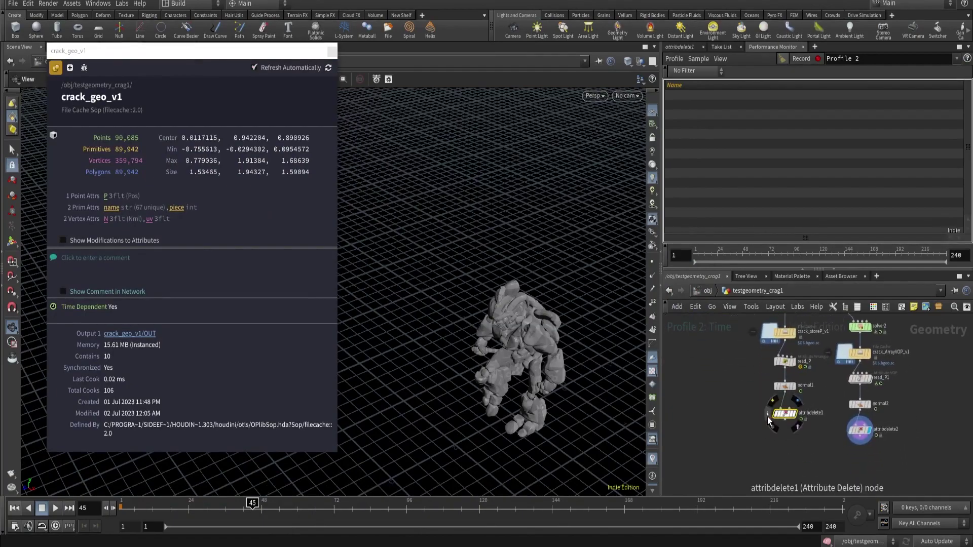
middle_click(785, 413)
left_click(686, 140)
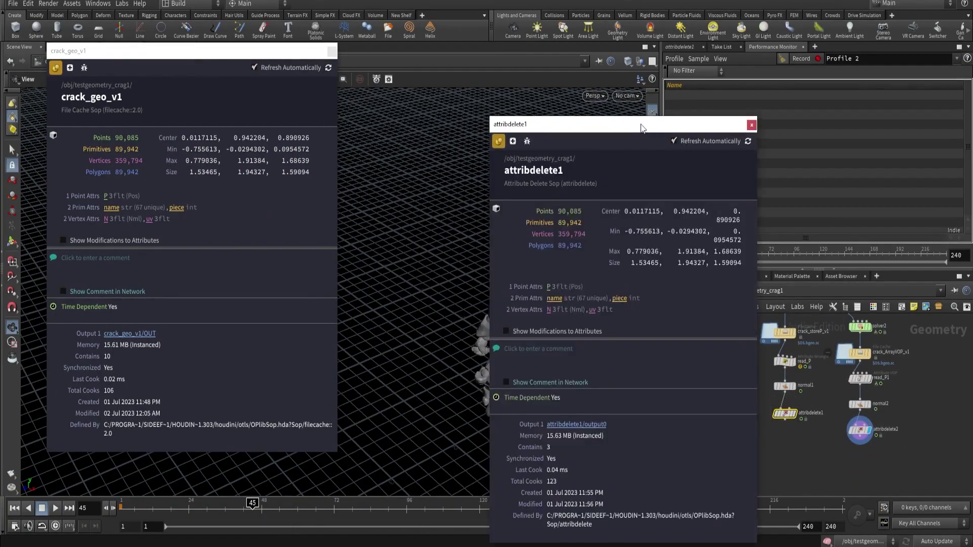
Open attribdelete2's info window beside the other two, pin it, enable automatic refresh and widen it for comparison.
scroll(889, 435, "up", 2)
scroll(888, 434, "up", 1)
left_click(887, 433)
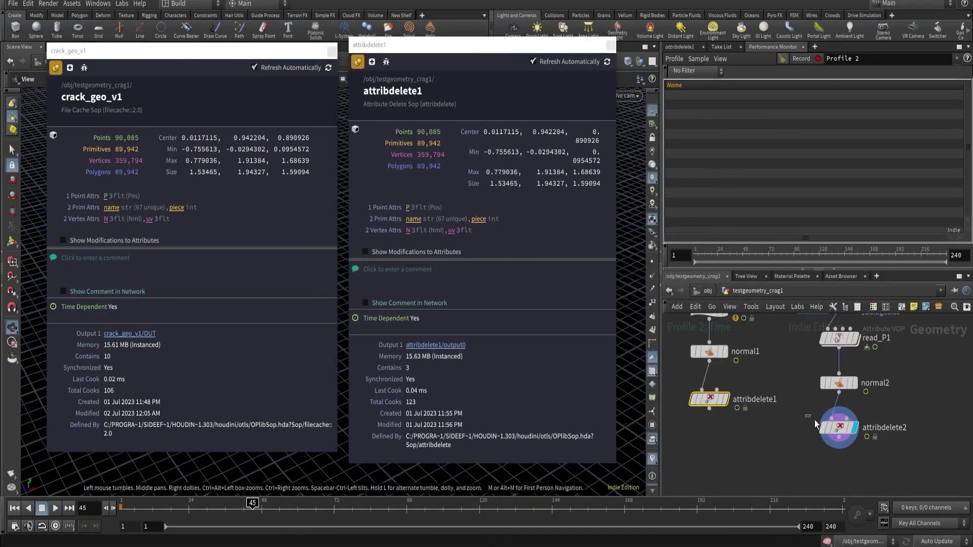
middle_click(821, 427)
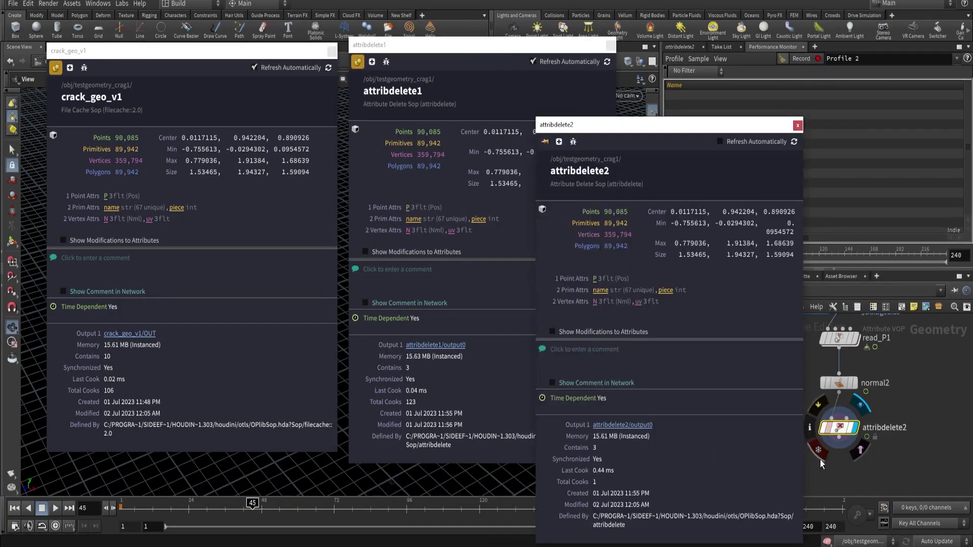
left_click_drag(659, 131, 750, 52)
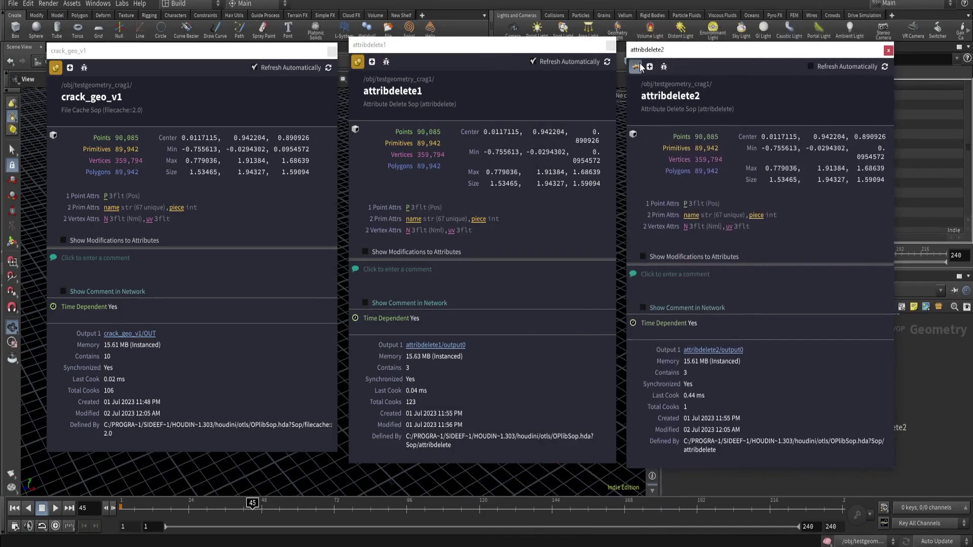
left_click(810, 66)
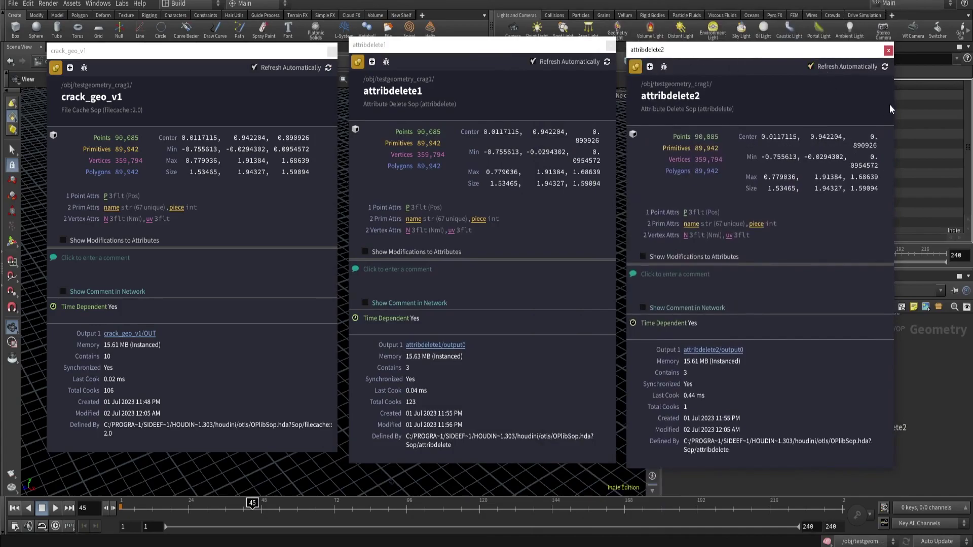
left_click_drag(893, 103, 931, 111)
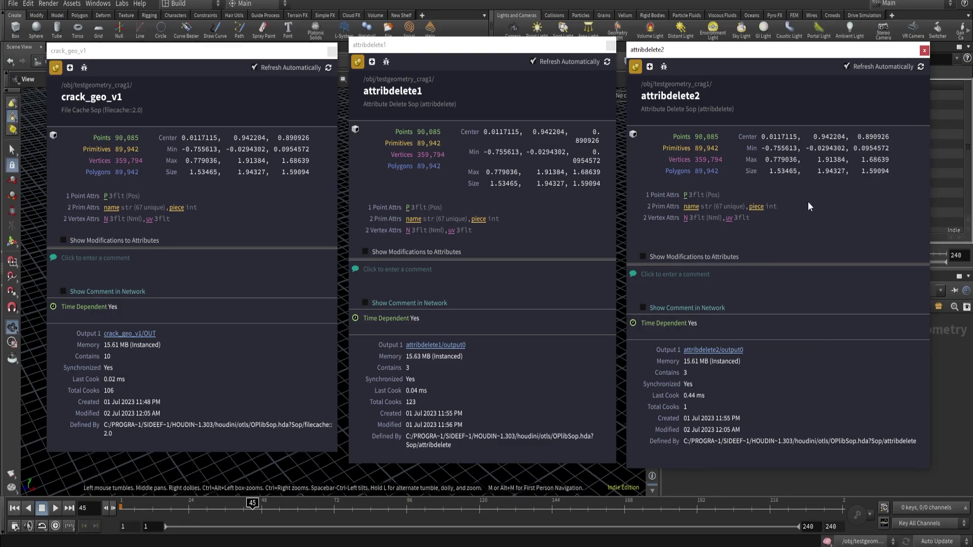
Close the attribdelete2, attribdelete1 and crack_geo_v1 info windows.
left_click(924, 50)
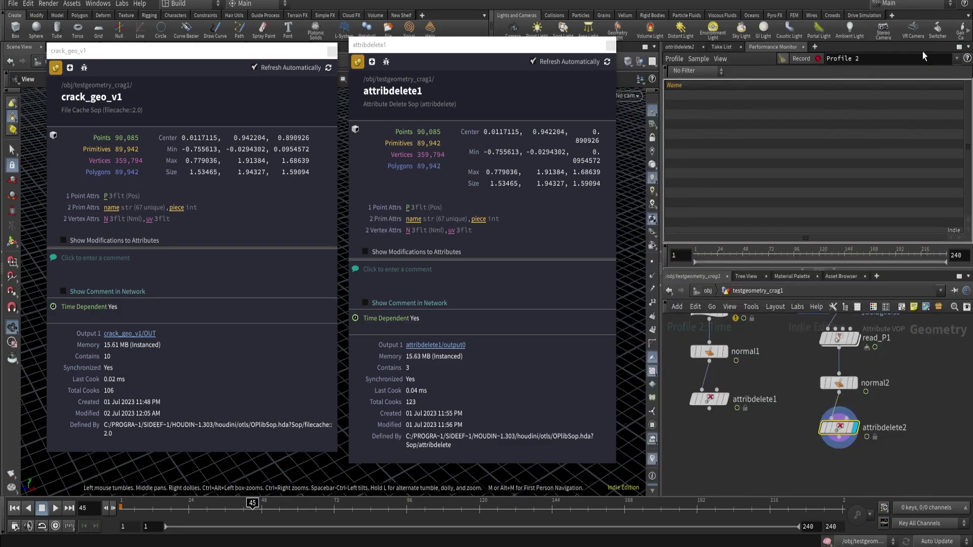
left_click(610, 45)
left_click(332, 52)
scroll(818, 398, "down", 3)
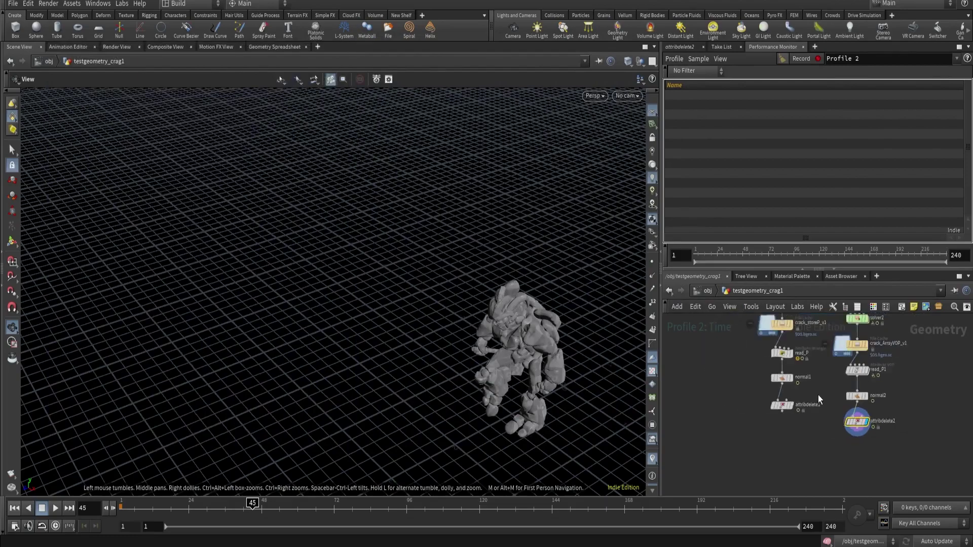
Save the scene file and switch the network wiring style to Rounded.
key("ctrl+s")
scroll(825, 420, "down", 4)
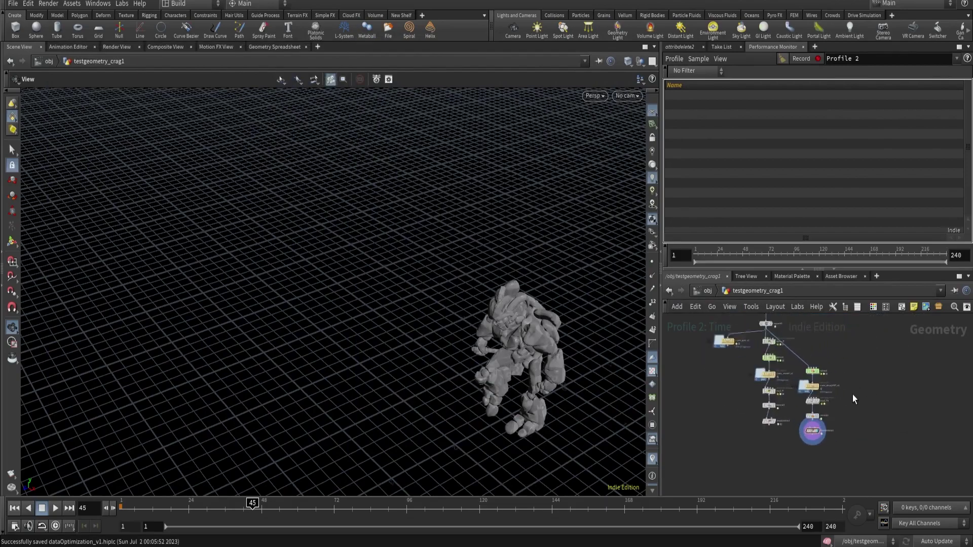
key("shift+s")
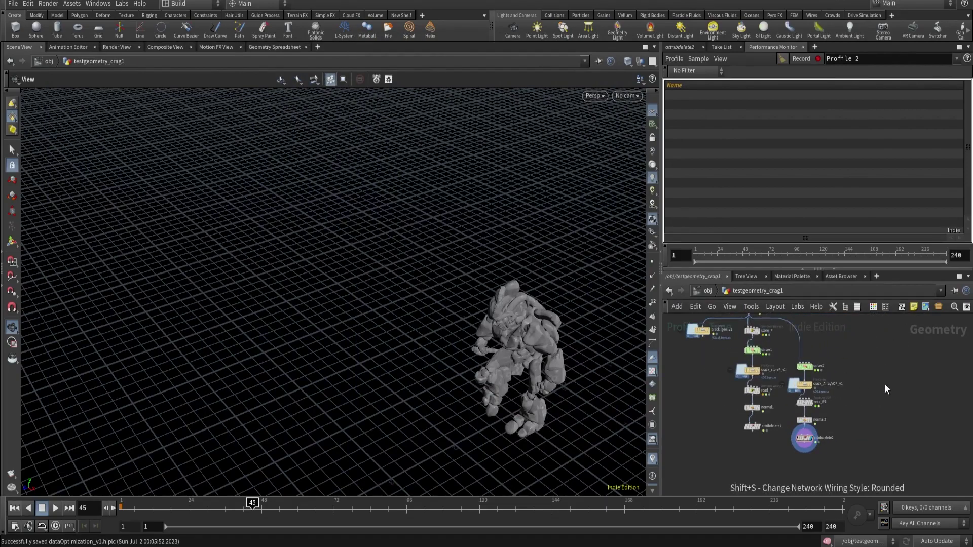
Add a Solver node beside solver2 and connect unpack1's output to its first input.
scroll(885, 384, "up", 6)
key("Tab")
type("solver")
key("Return")
left_click(850, 396)
scroll(834, 400, "down", 3)
scroll(719, 358, "up", 3)
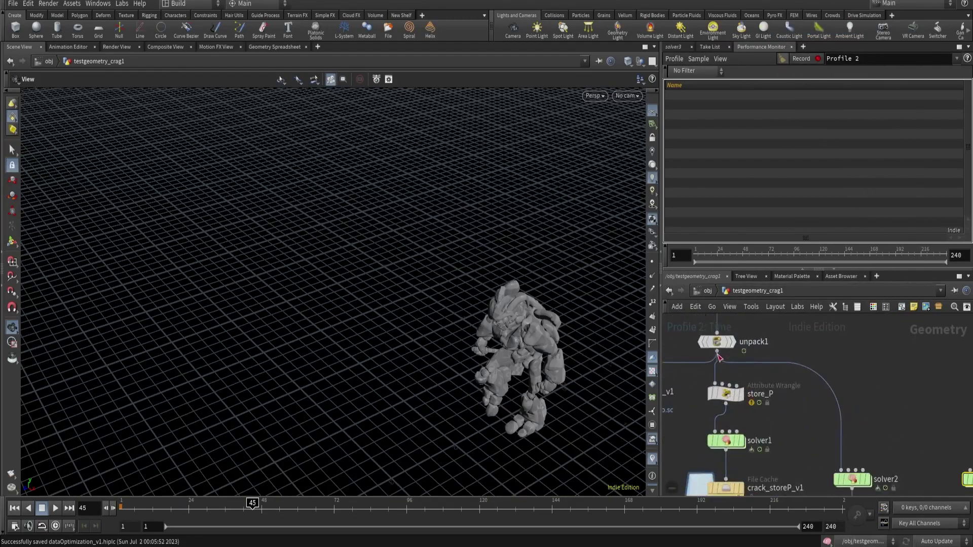
left_click(716, 351)
left_click(824, 445)
Return the timeline to frame 1 and open the network inside solver3.
double_click(825, 451)
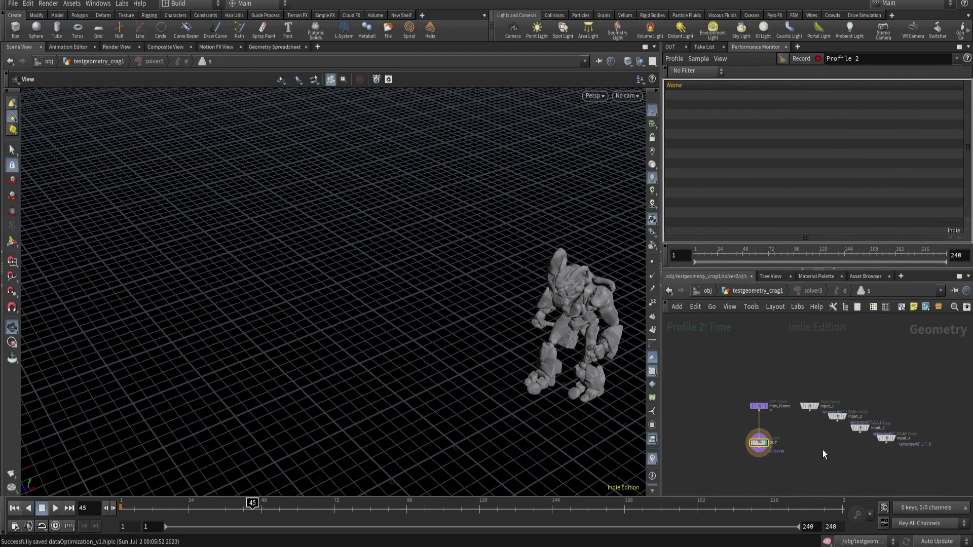
left_click(14, 508)
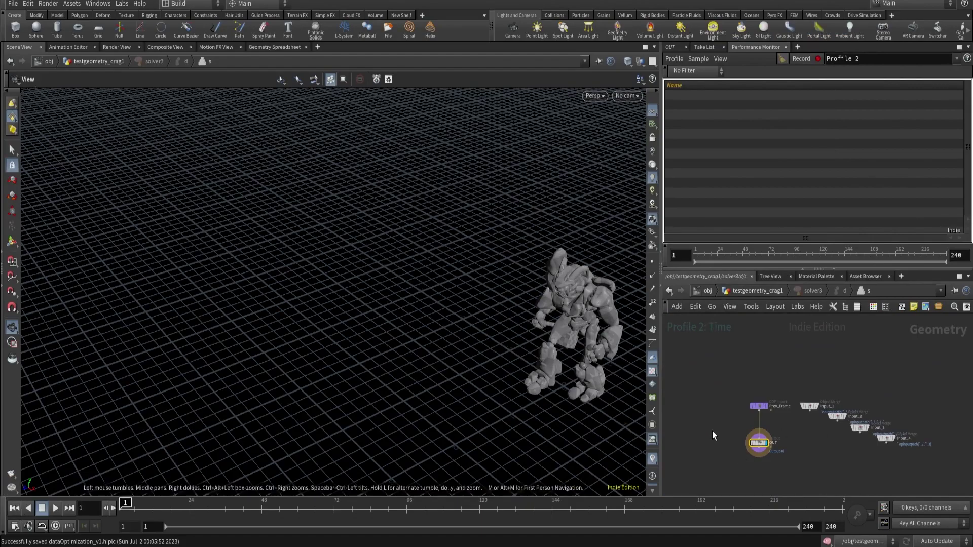
key("u")
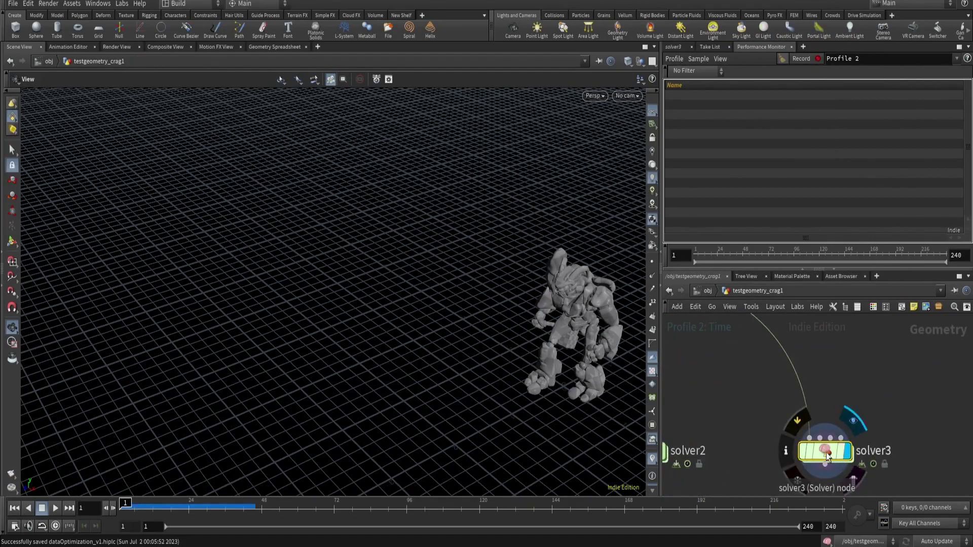
double_click(826, 452)
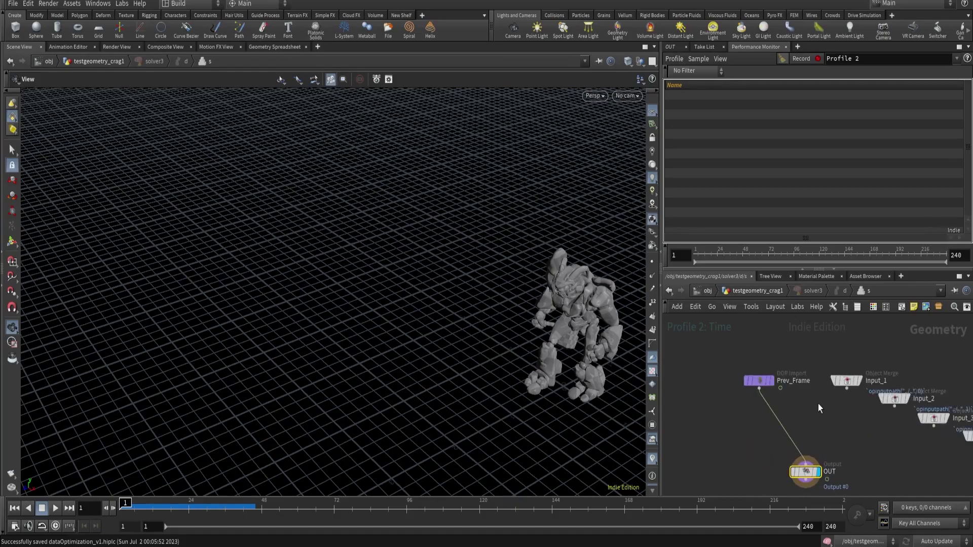
Insert a point wrangle between Prev_Frame and OUT, connect Input_1 to its second input and display it.
key("Tab")
left_click(919, 65)
left_click(782, 421)
scroll(783, 420, "up", 3)
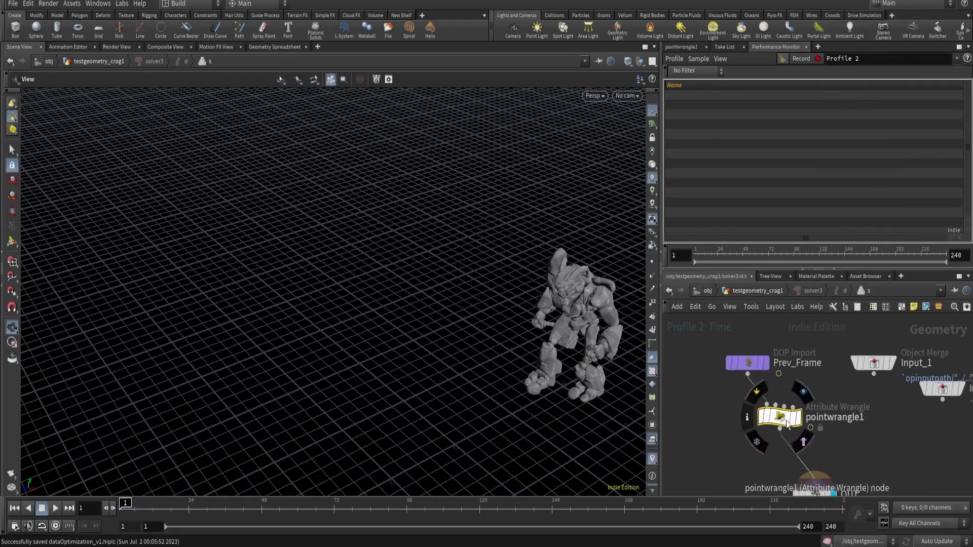
left_click(774, 405)
left_click(865, 385)
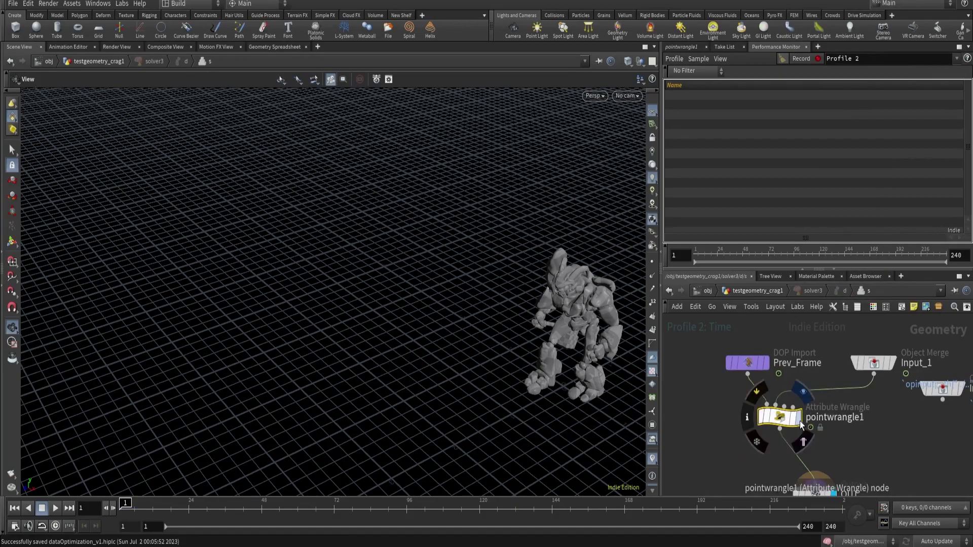
left_click(799, 419)
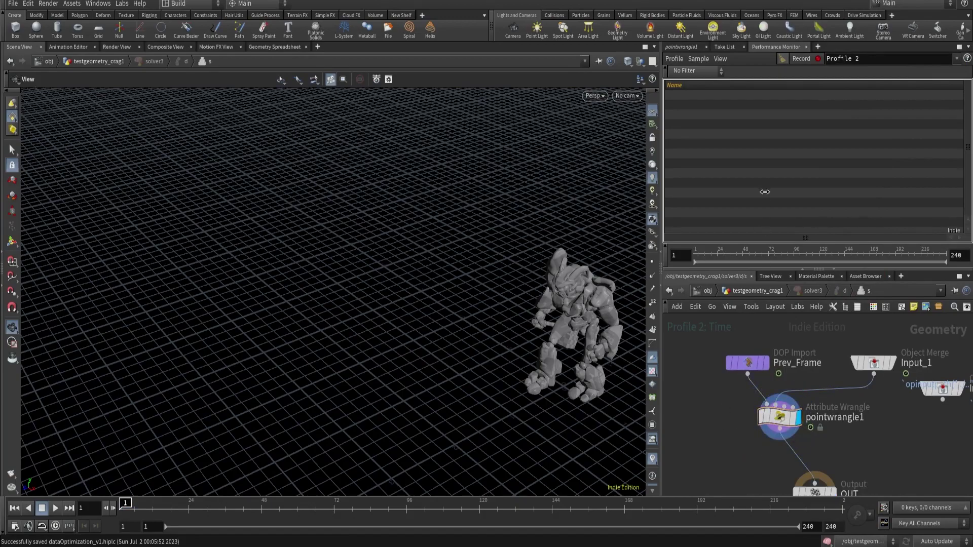
left_click(682, 46)
left_click(722, 191)
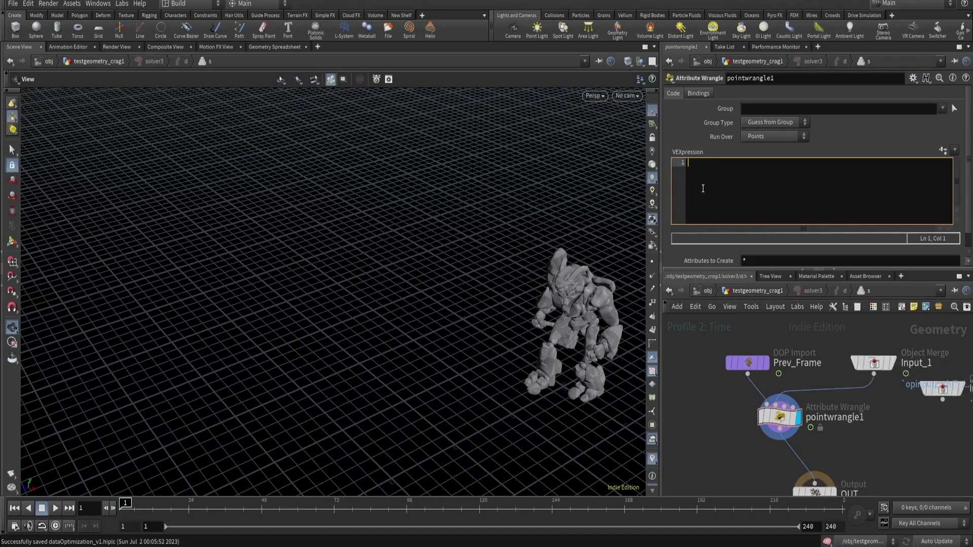
type("vector import")
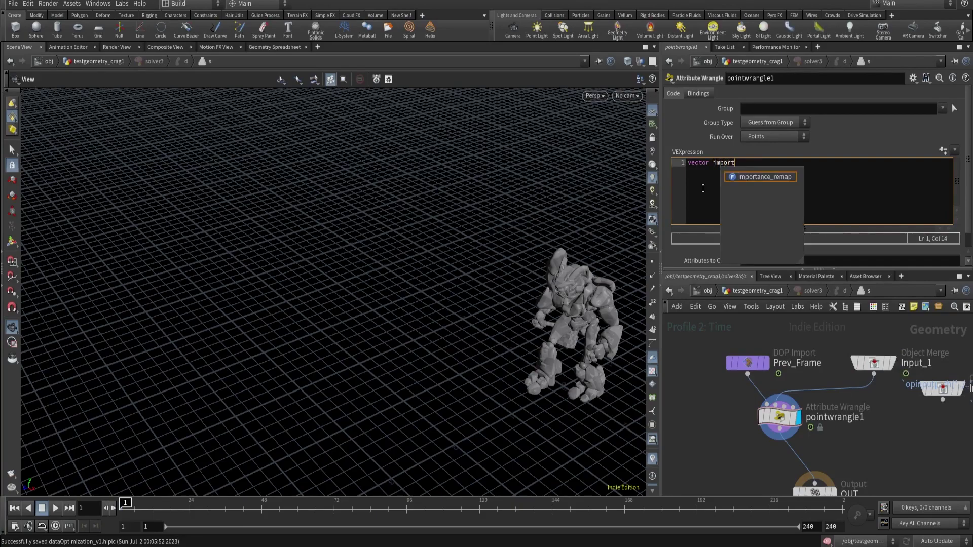
type("P")
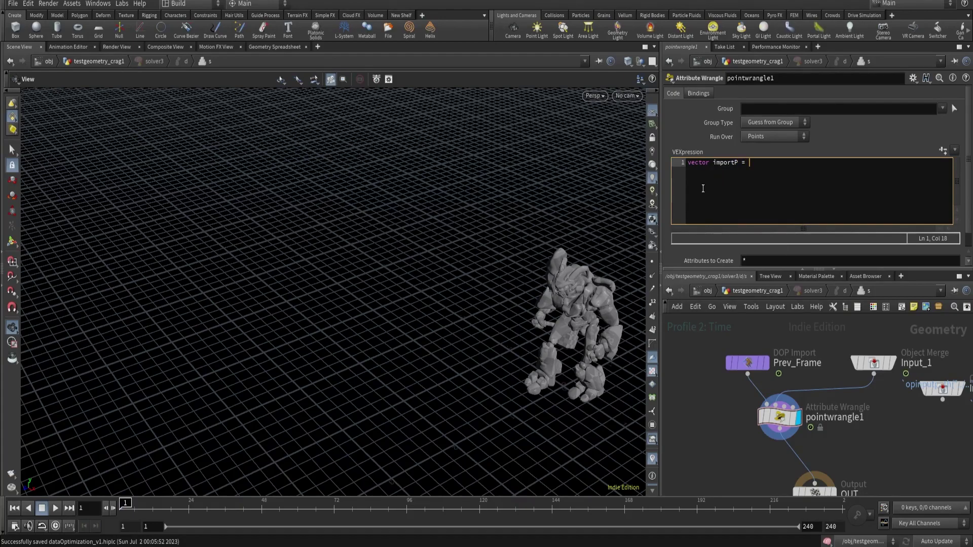
type("= Poin")
key("BackSpace")
key("BackSpace")
key("BackSpace")
key("BackSpace")
key("BackSpace")
key("BackSpace")
type("point")
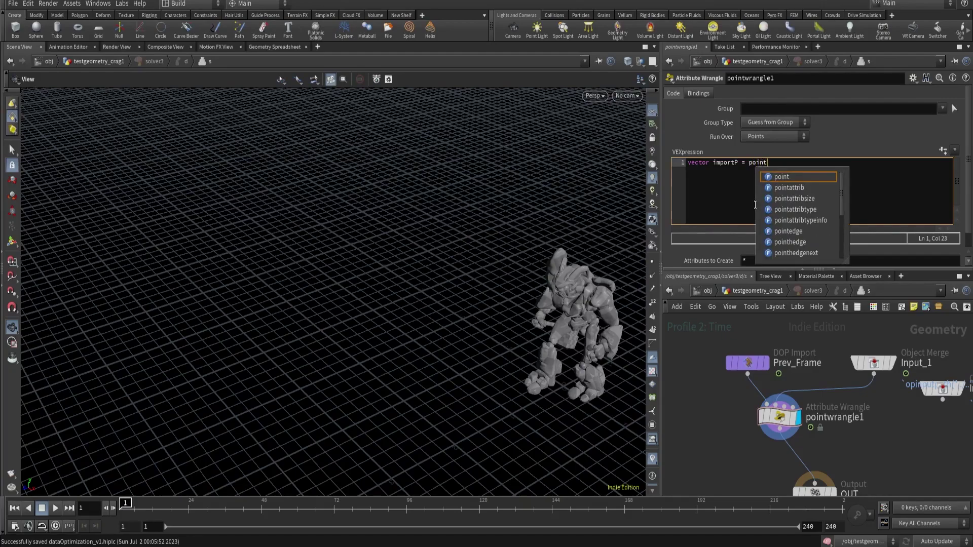
type("(")
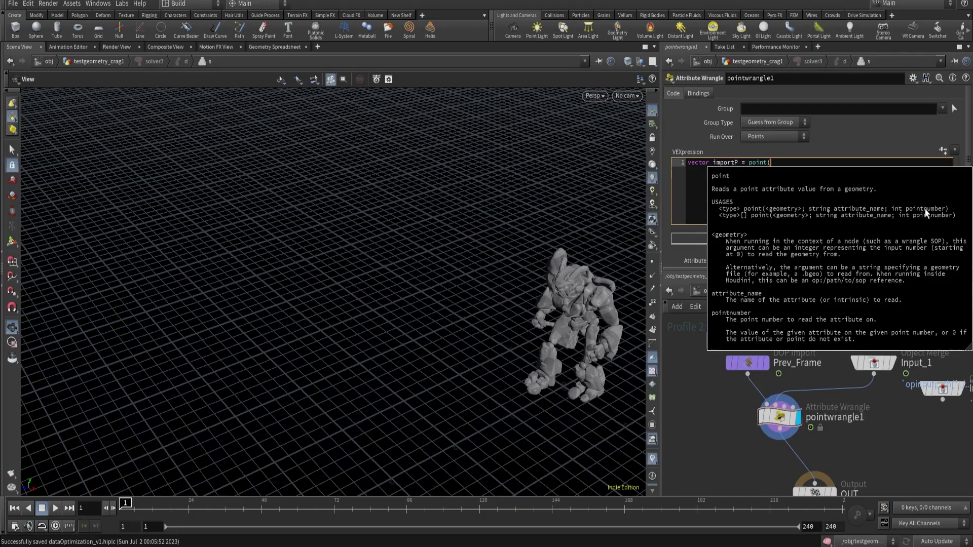
key("Escape")
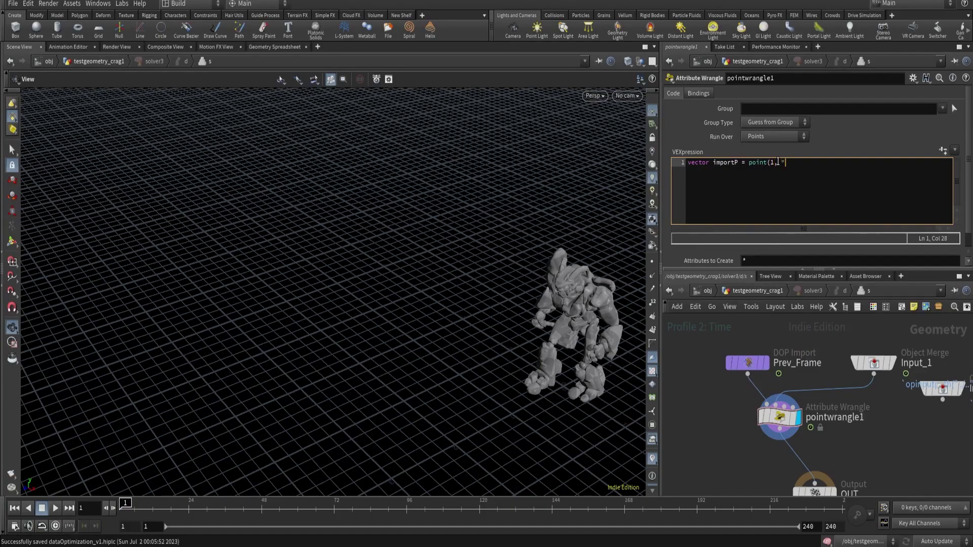
type("\",")
type("@ptnum);")
key("Return")
key("Return")
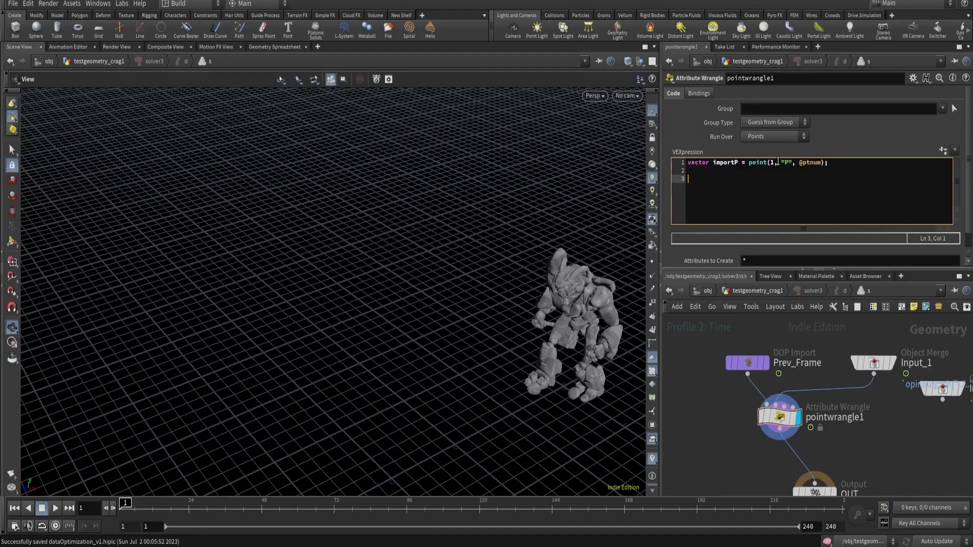
type("append(")
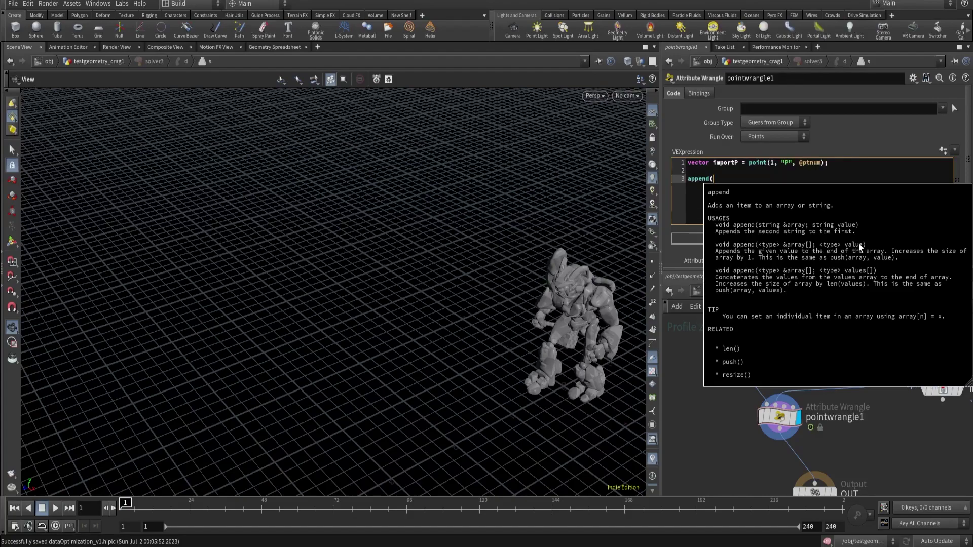
left_click(720, 178)
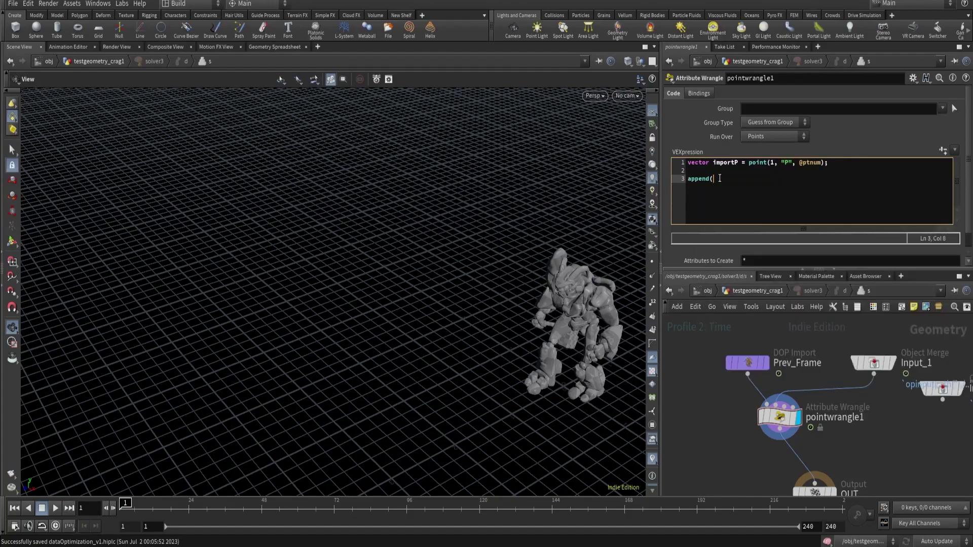
mouse_move(720, 178)
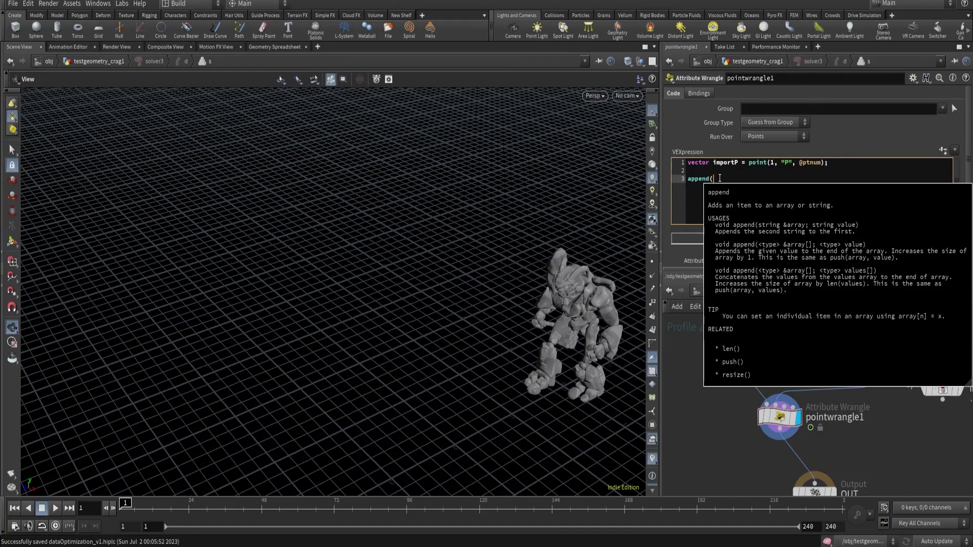
type("v")
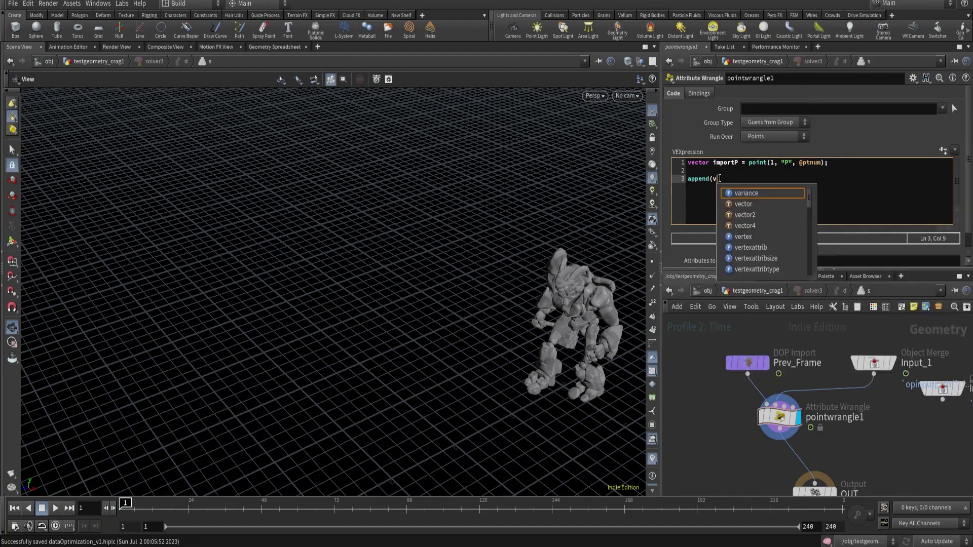
type("[]")
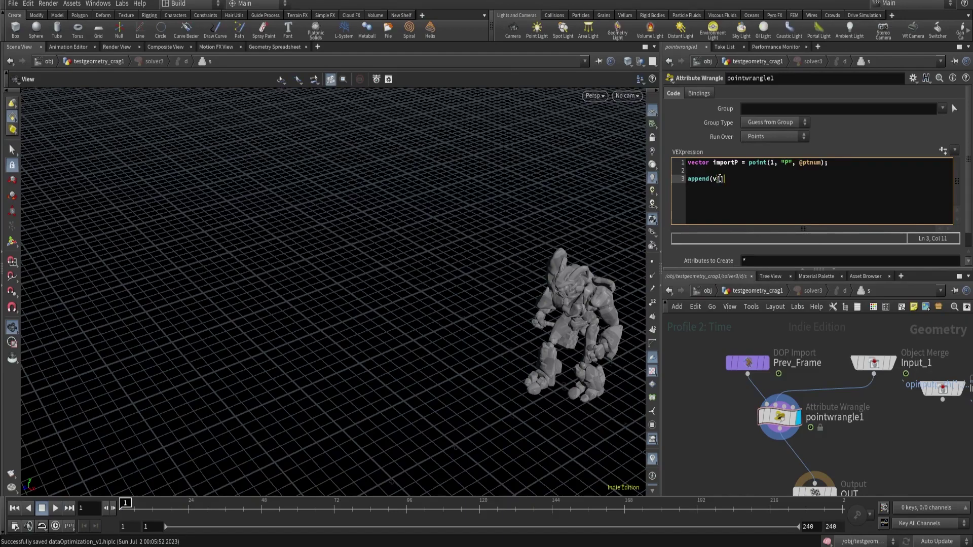
type("@storeP, impo")
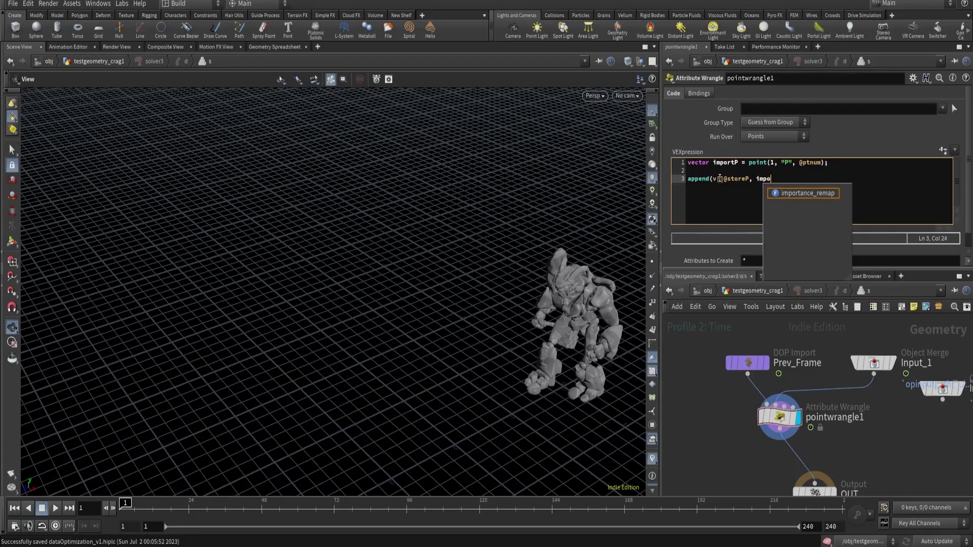
type("rtP);")
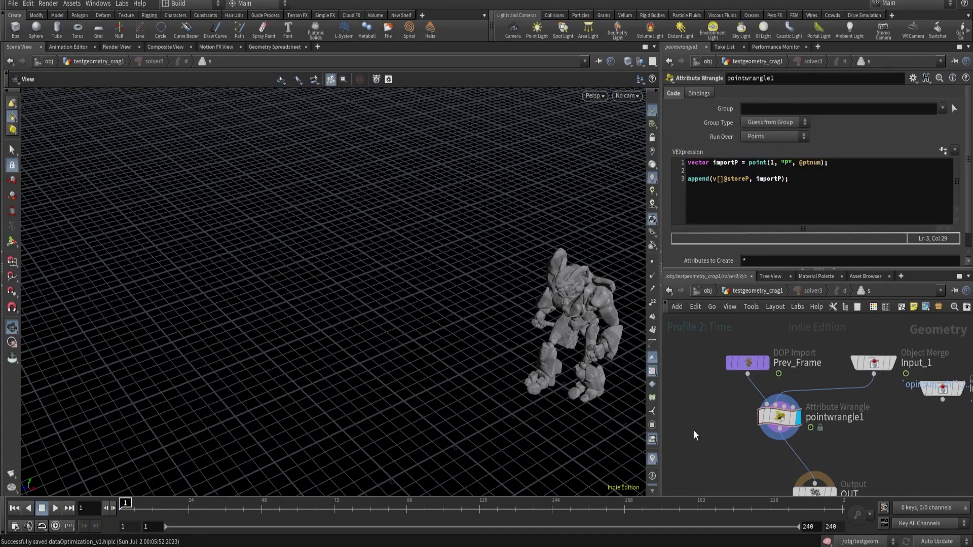
Rename the point wrangle inside the solver as store_P.
double_click(834, 417)
type("store_P")
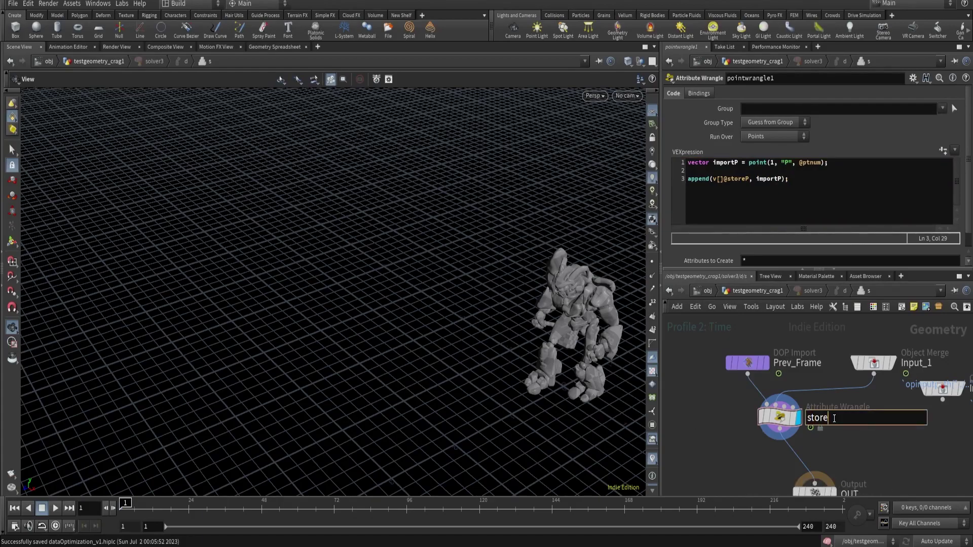
key("Return")
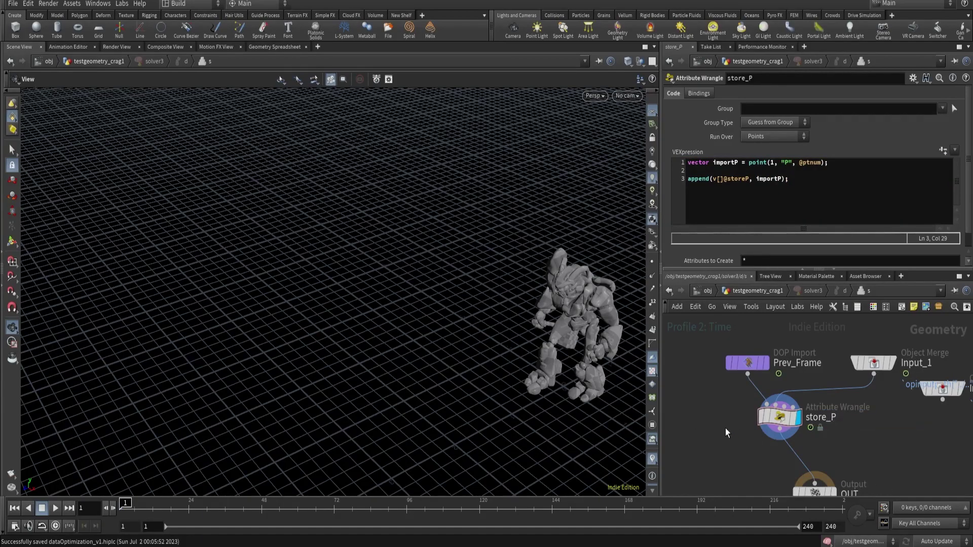
Turn off Cache Simulation on solver3 and check its storeP values in the Geometry Spreadsheet up to frame 3.
key("u")
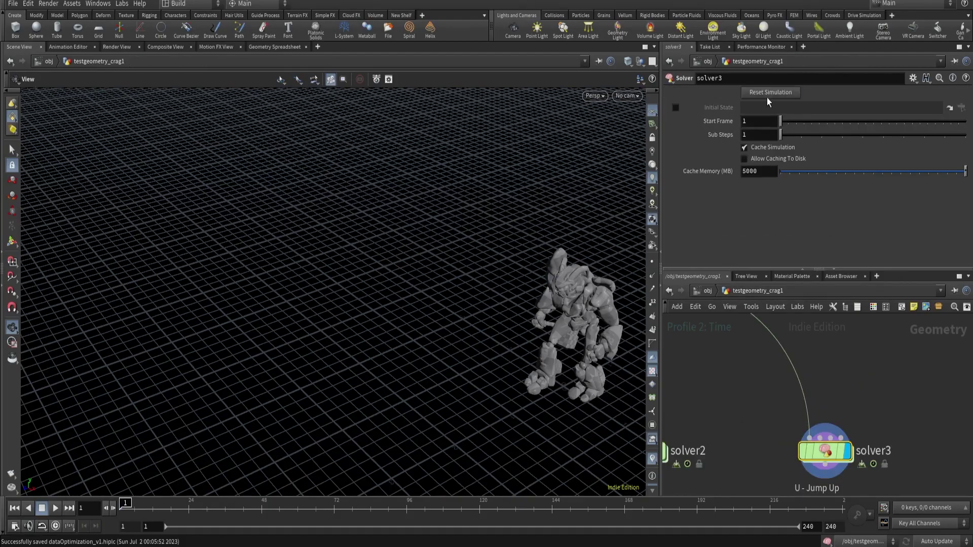
left_click(756, 148)
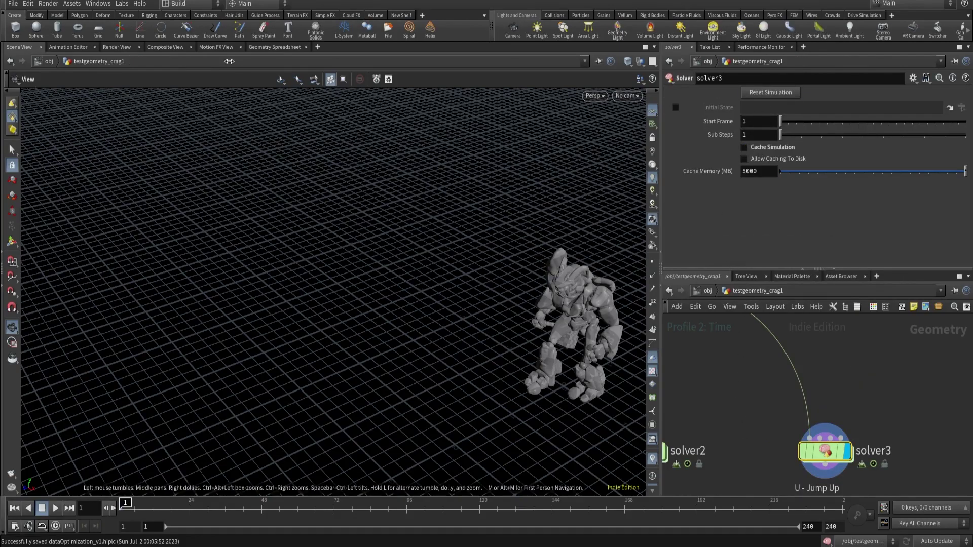
left_click(274, 46)
key("Right")
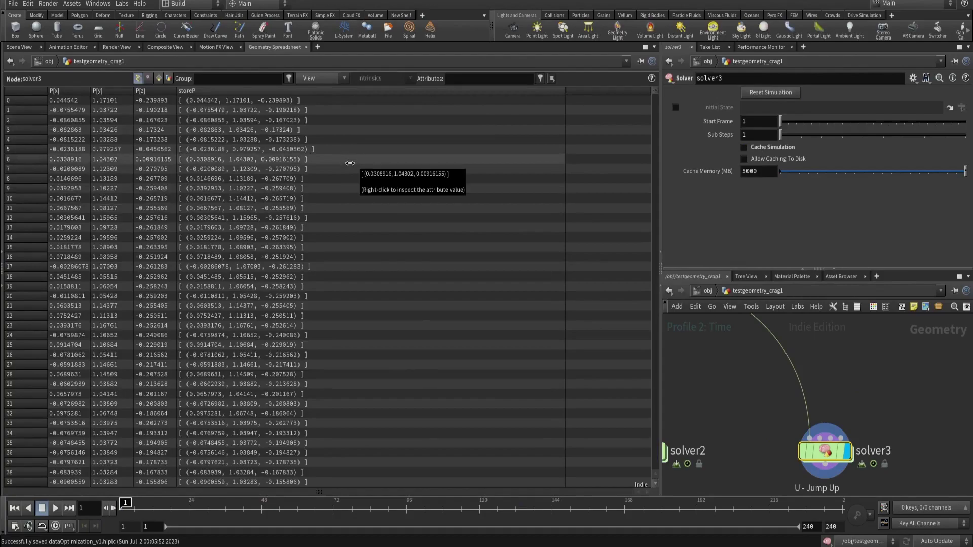
key("Right")
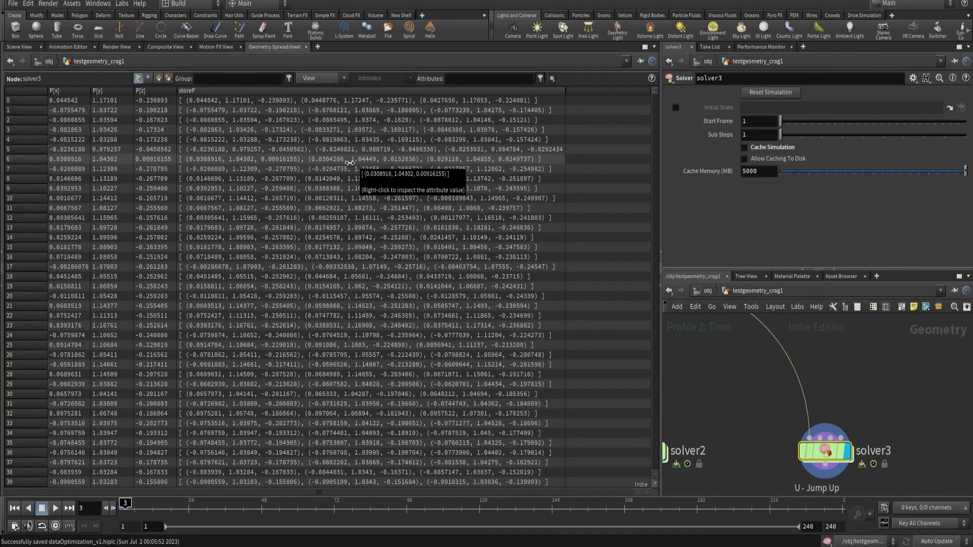
left_click(19, 47)
Duplicate the crack_ArrayVOP_v1 File Cache, place the copy below solver3 and connect it to solver3's output.
scroll(730, 365, "down", 3)
middle_click_drag(740, 389, 770, 368)
left_click(717, 408)
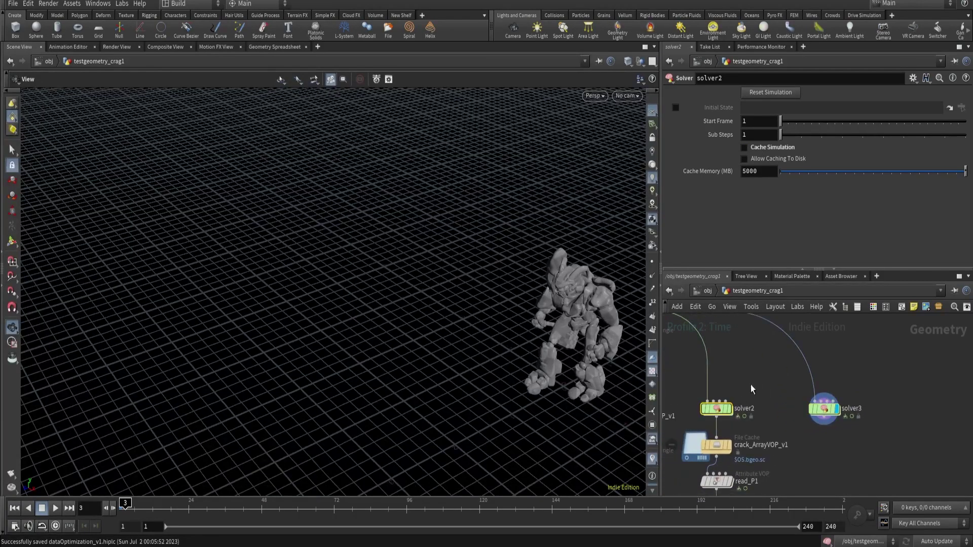
scroll(841, 426, "up", 3)
left_click(804, 398)
scroll(811, 405, "down", 3)
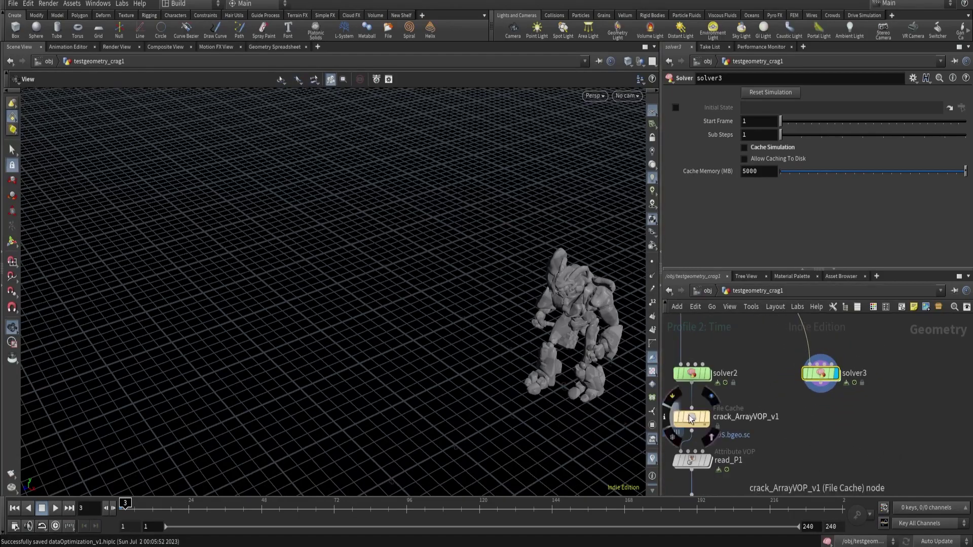
left_click(858, 424)
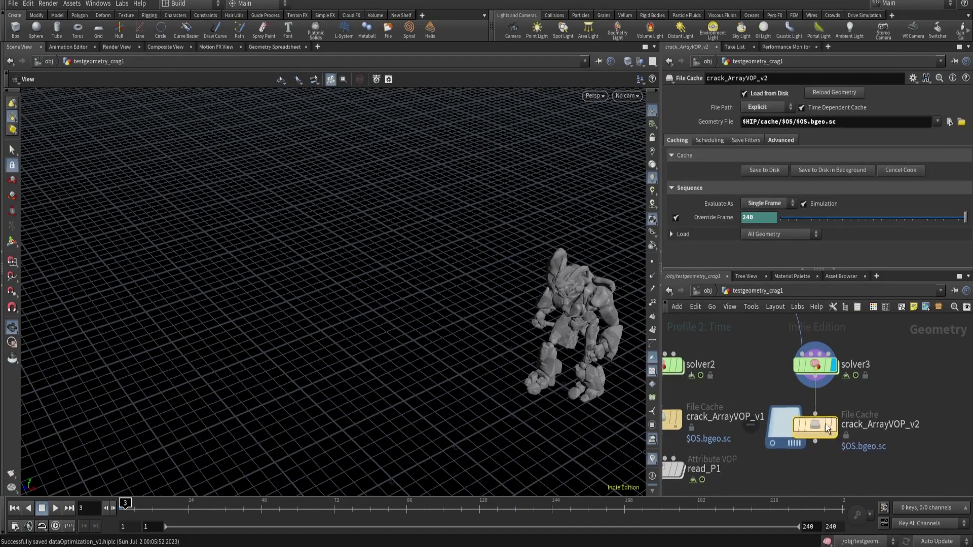
Rename the File Cache copy below solver3 as crack_ArrayVEX_v1.
scroll(851, 423, "up", 3)
double_click(853, 407)
type("VEX")
left_click(902, 406)
key("BackSpace")
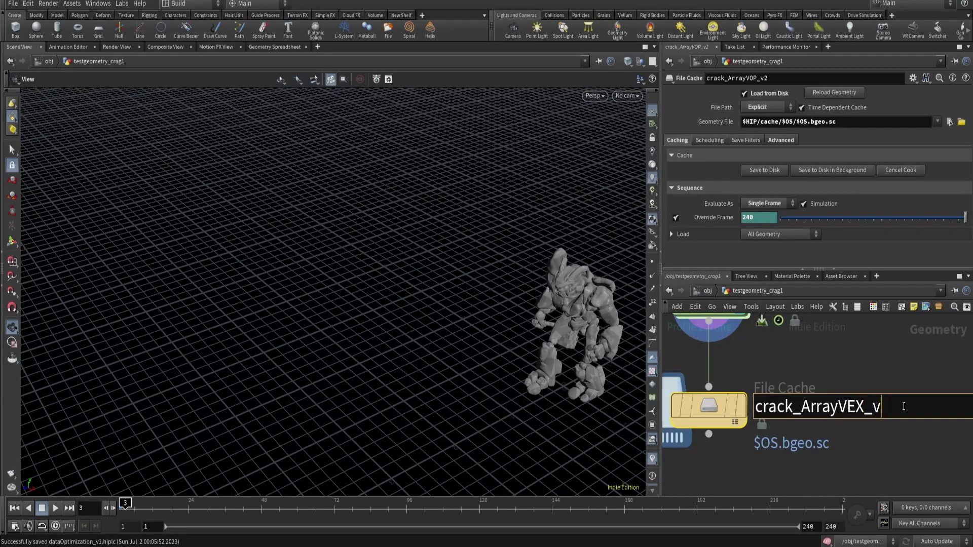
type("1")
key("Return")
Save the scene and write the crack_ArrayVEX_v1 cache to disk.
scroll(897, 420, "down", 5)
key("ctrl+s")
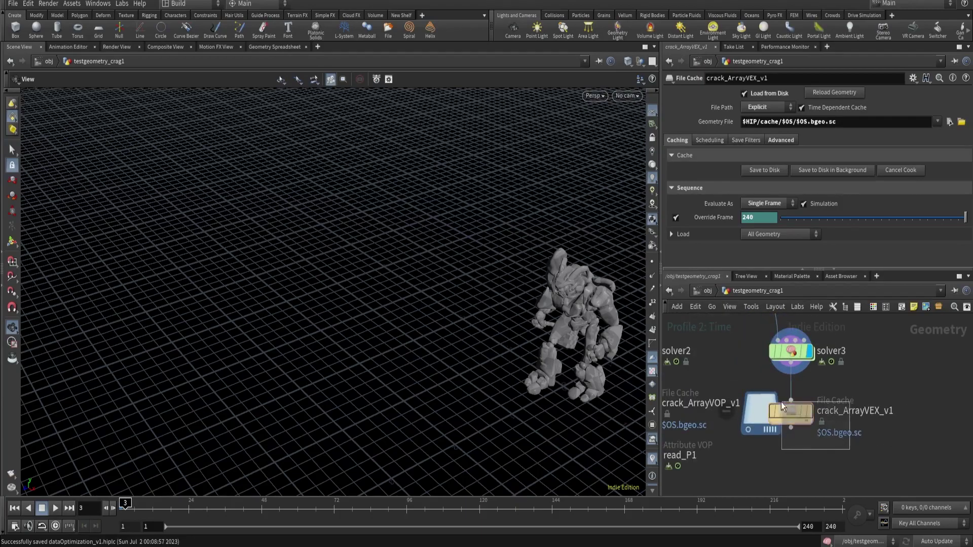
left_click(755, 172)
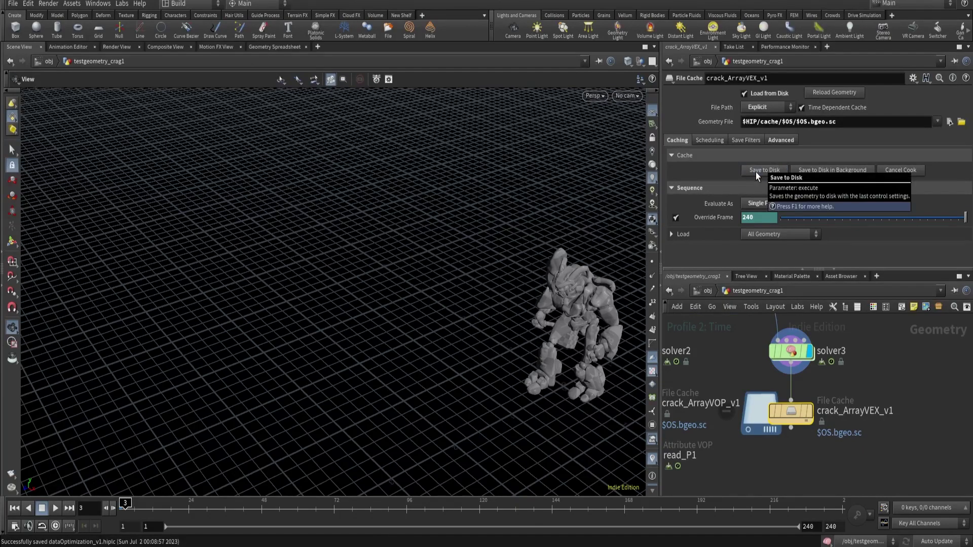
Display crack_ArrayVEX_v1 and check the size of its saved cache file in the geometry file chooser.
mouse_move(789, 414)
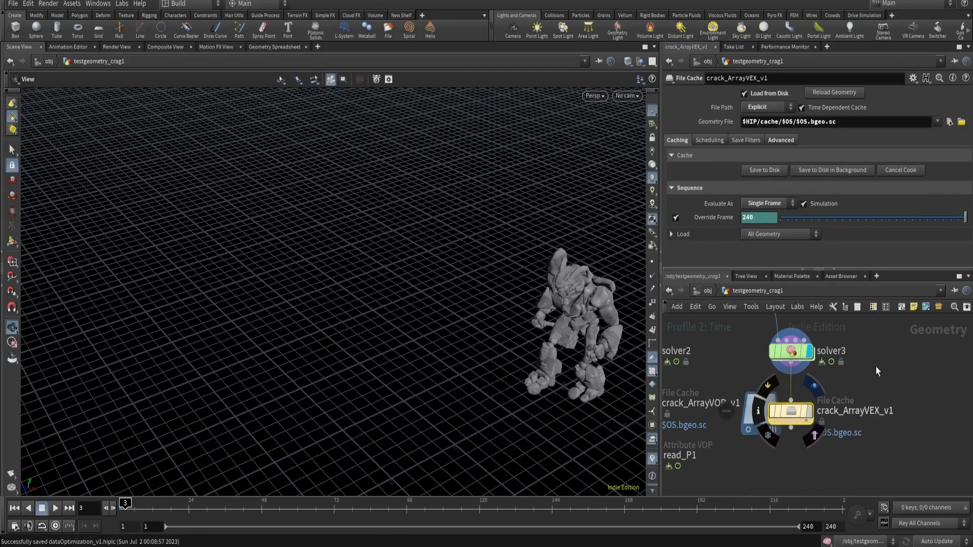
left_click(949, 122)
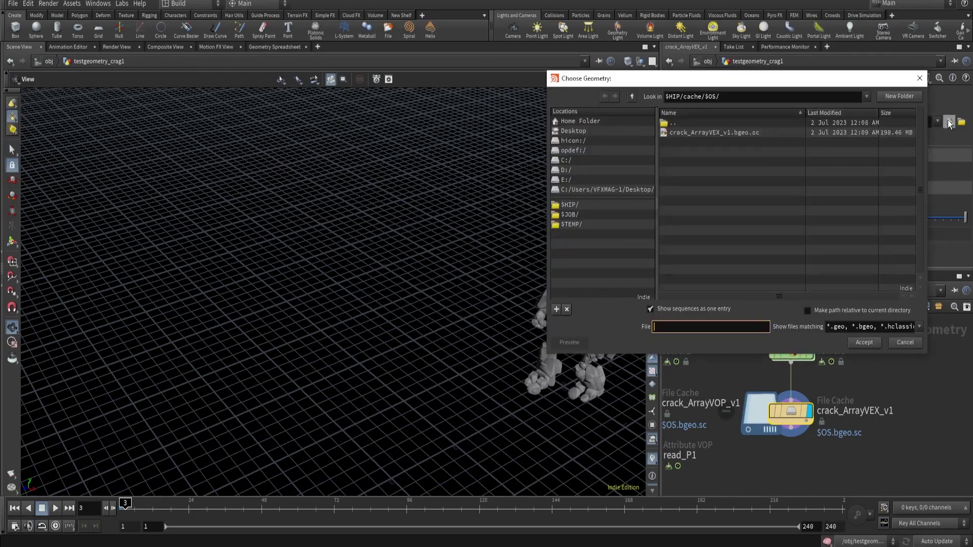
left_click(905, 342)
Add a Point Wrangle below crack_ArrayVEX_v1 and connect it to the cache's output.
scroll(836, 441, "down", 2)
key("Tab")
type("pointwr")
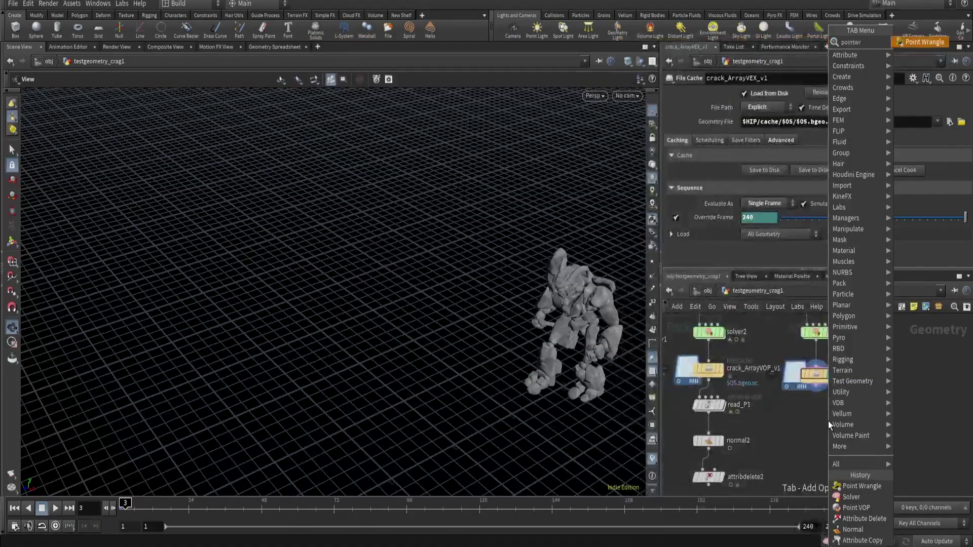
key("Return")
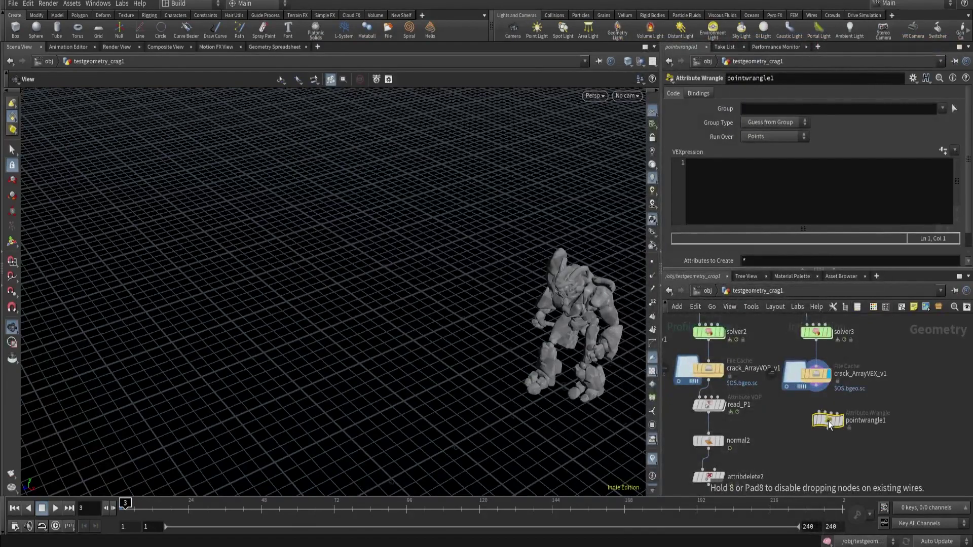
left_click(817, 422)
scroll(816, 423, "up", 3)
left_click(821, 379)
left_click(820, 411)
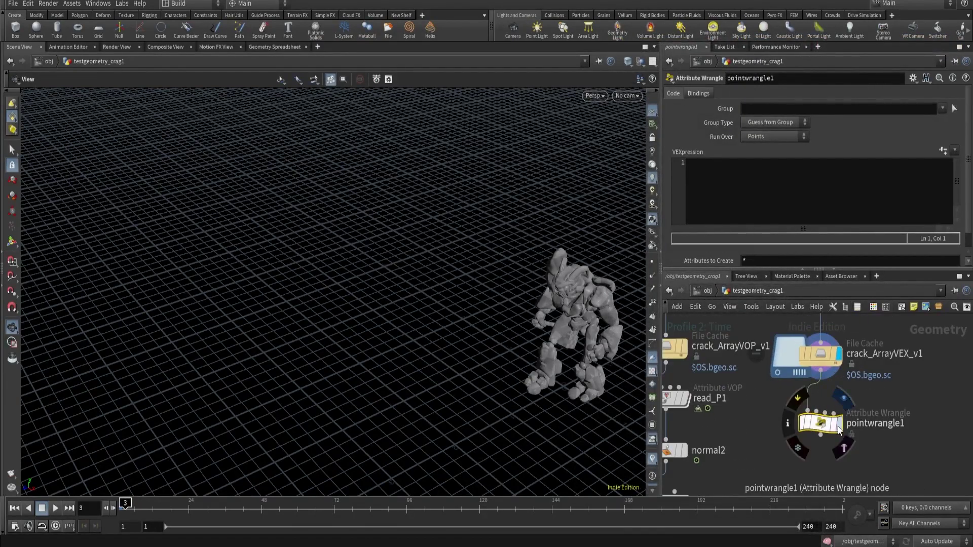
Rename the new point wrangle as read_P2 and display it.
double_click(862, 424)
type("read_P2")
key("Return")
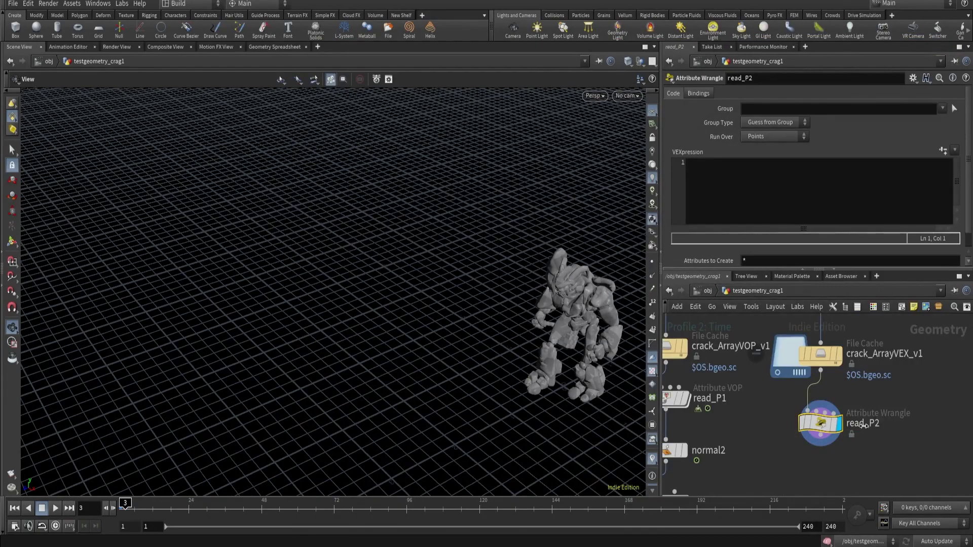
left_click(707, 165)
type("@P")
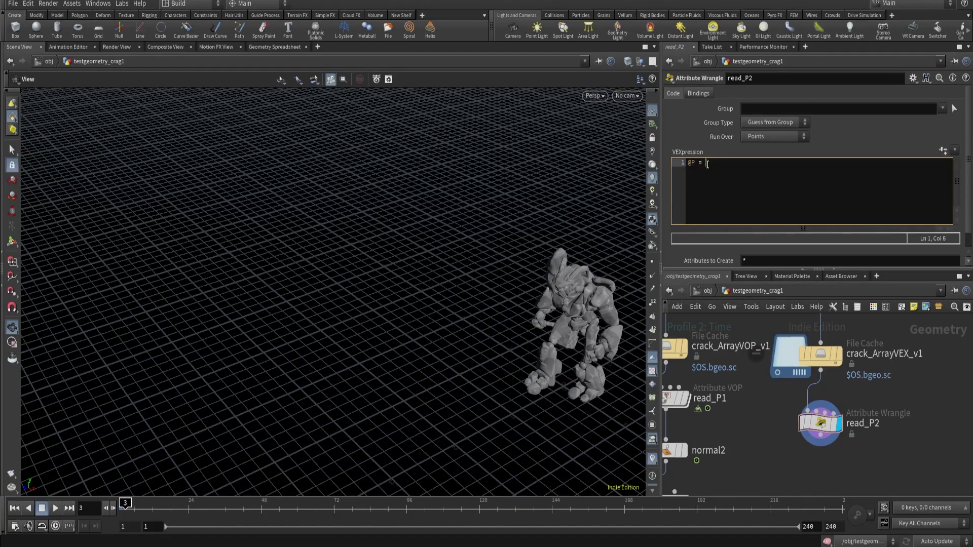
type(" = v[]@storeP;")
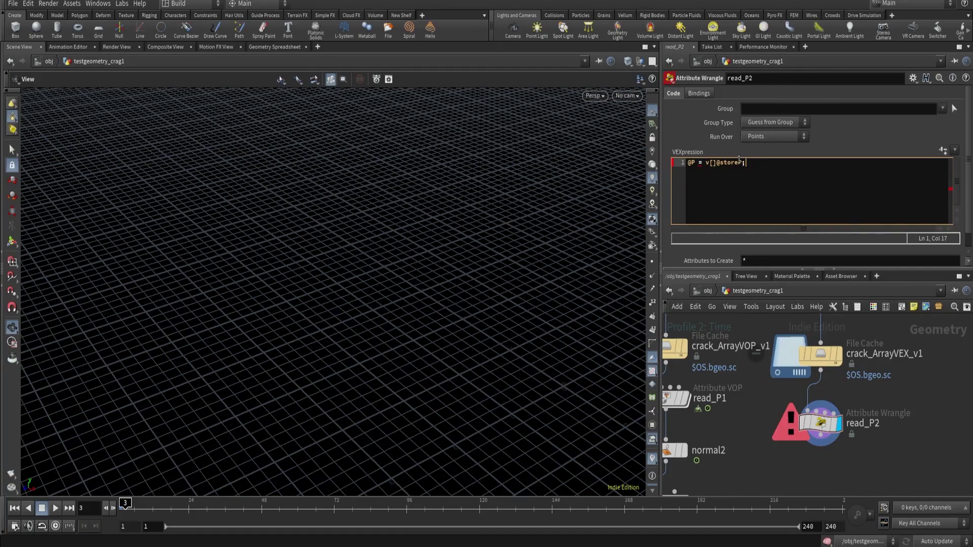
key("Left")
type("[]")
key("Left")
type("$F")
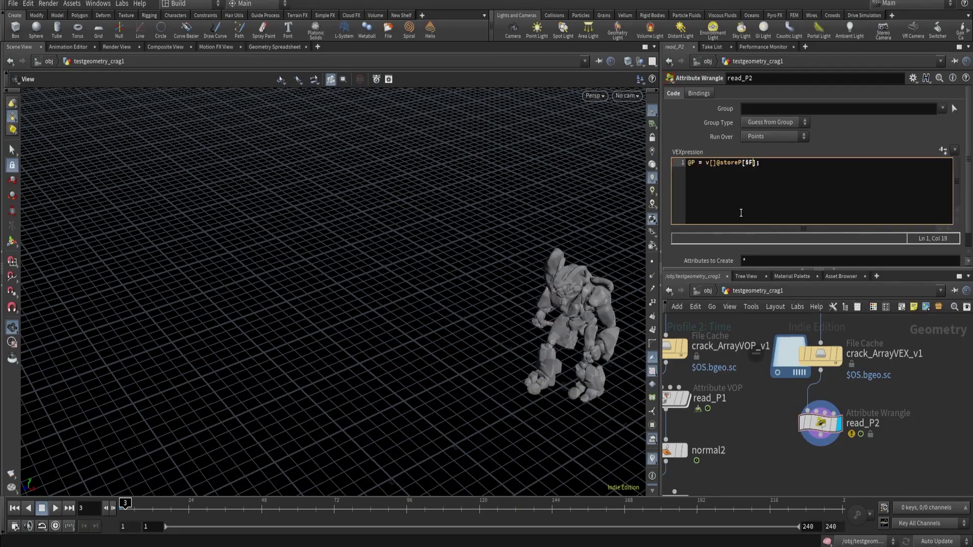
type("-1")
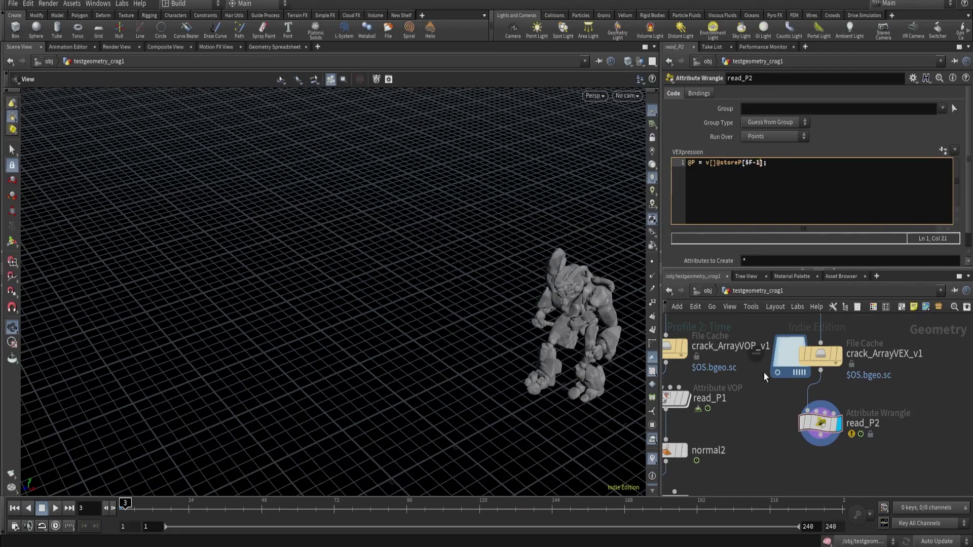
Compare the original unpack1 animation with the read_P2 result at frame 120.
scroll(764, 372, "down", 3)
scroll(735, 356, "up", 3)
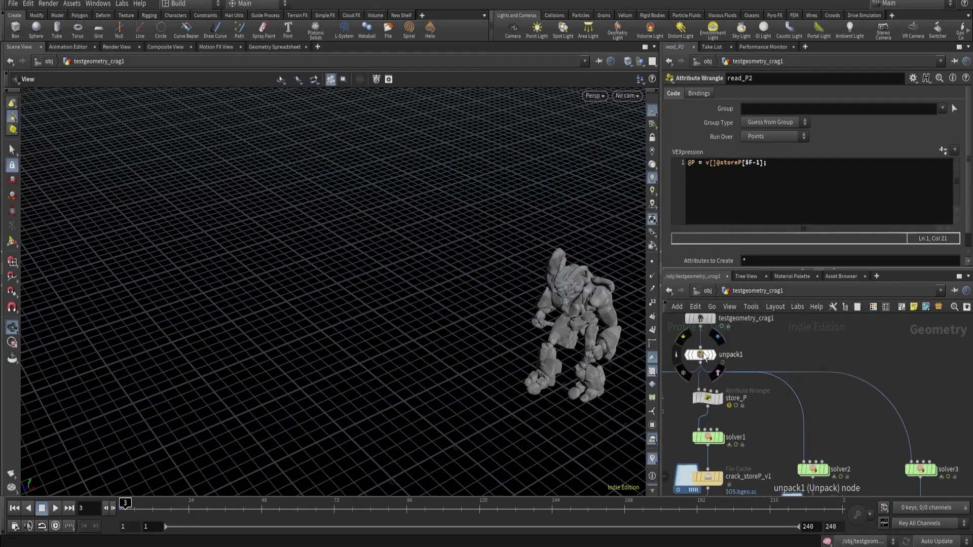
left_click(717, 373)
left_click_drag(407, 504, 480, 501)
scroll(811, 405, "down", 3)
scroll(859, 429, "up", 4)
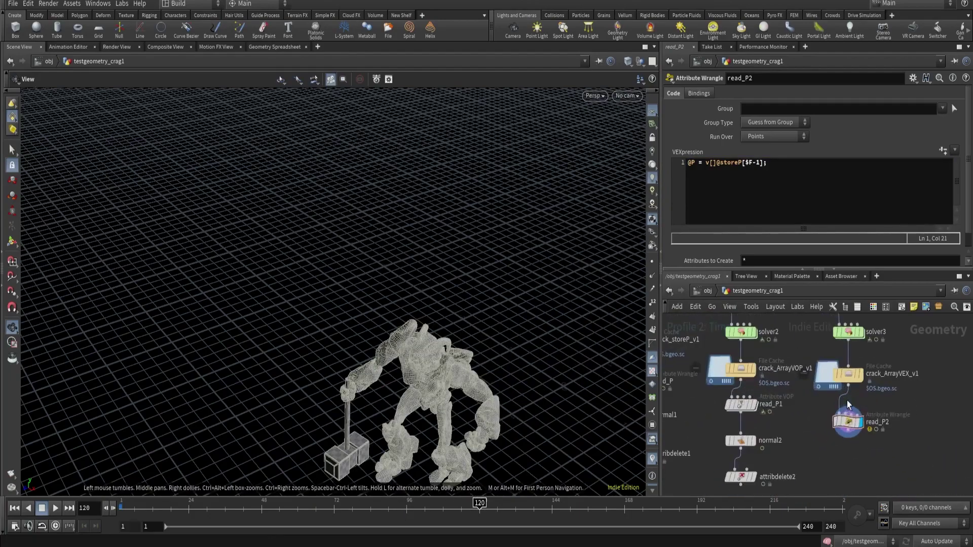
left_click(860, 429)
Duplicate the normal2 and attribdelete2 nodes and place the copies below read_P2.
scroll(776, 427, "down", 2)
left_click(735, 419)
left_click_drag(664, 391, 755, 443)
left_click_drag(736, 389, 819, 398, "alt")
scroll(770, 399, "up", 2)
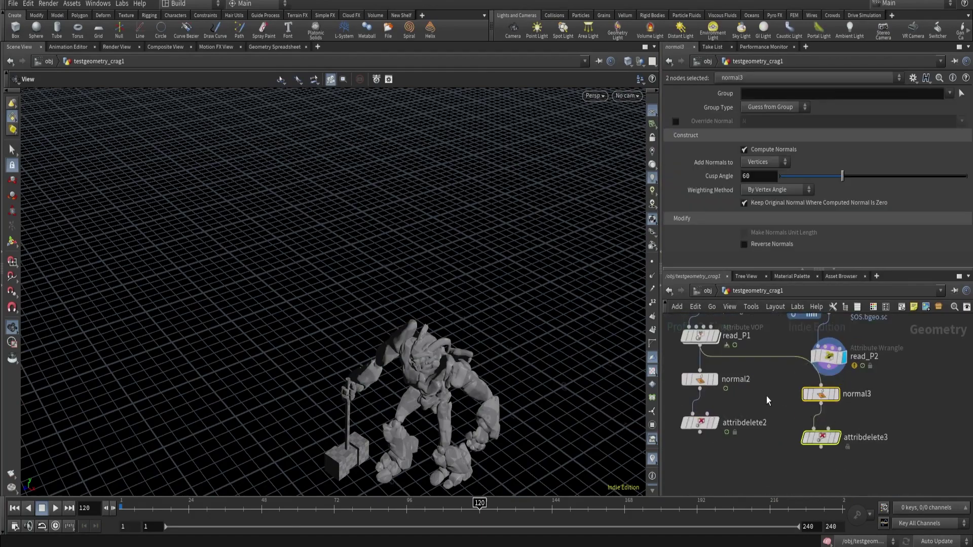
Connect read_P2 to the copied Normal node, display attribdelete3 at the end of the chain and save the scene.
left_click(819, 395)
left_click(820, 385)
left_click(828, 366)
left_click(833, 440)
left_click(831, 445)
key("ctrl+s")
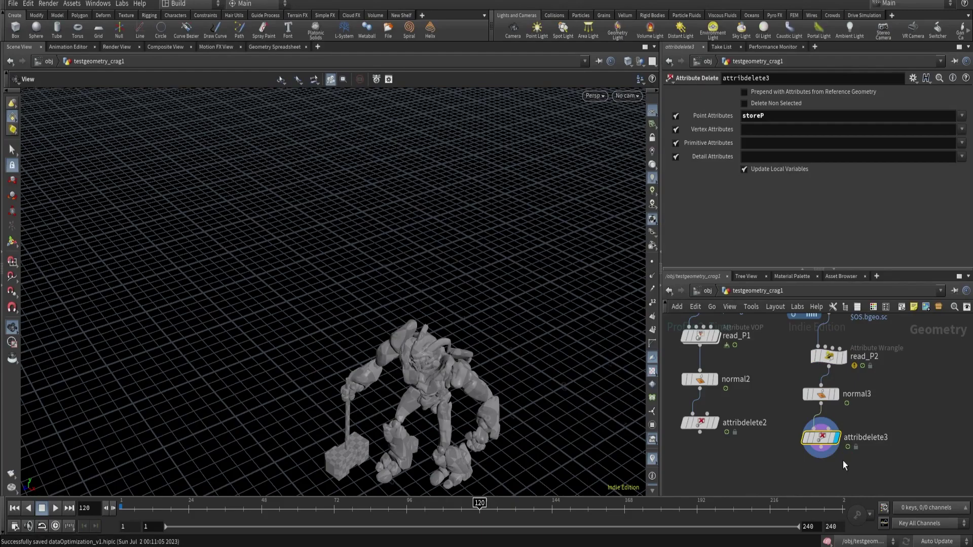
Scrub the timeline to frame 213 to check the restored Crag animation.
left_click_drag(480, 507, 763, 508)
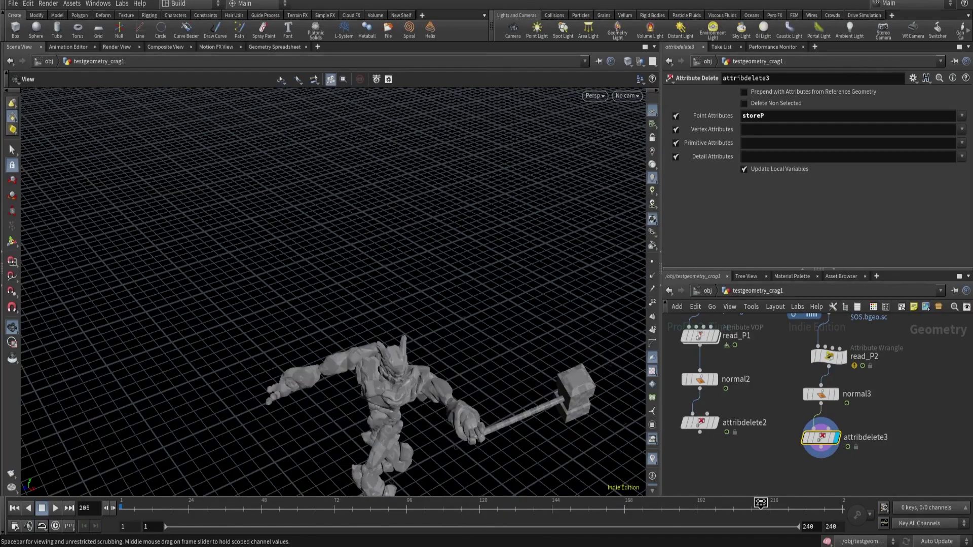
left_click(747, 460)
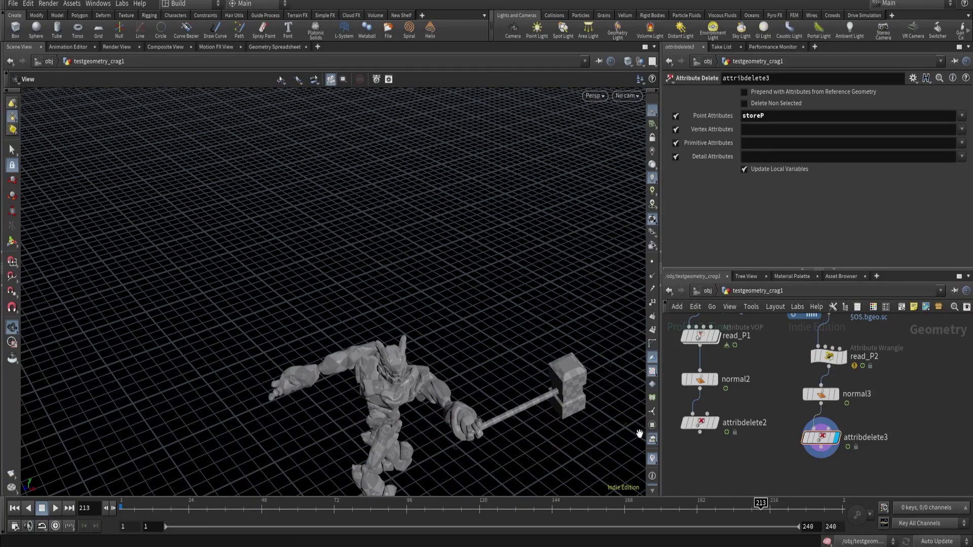
Paste the data_optimization subnetwork and place it beside the VEX cache branch.
key("ctrl+v")
scroll(921, 418, "down", 3)
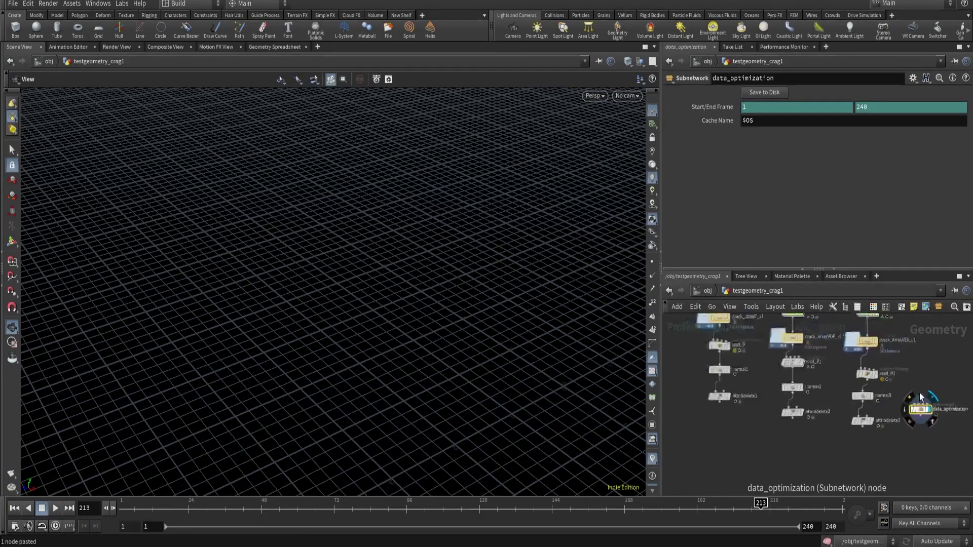
left_click_drag(849, 416, 874, 354)
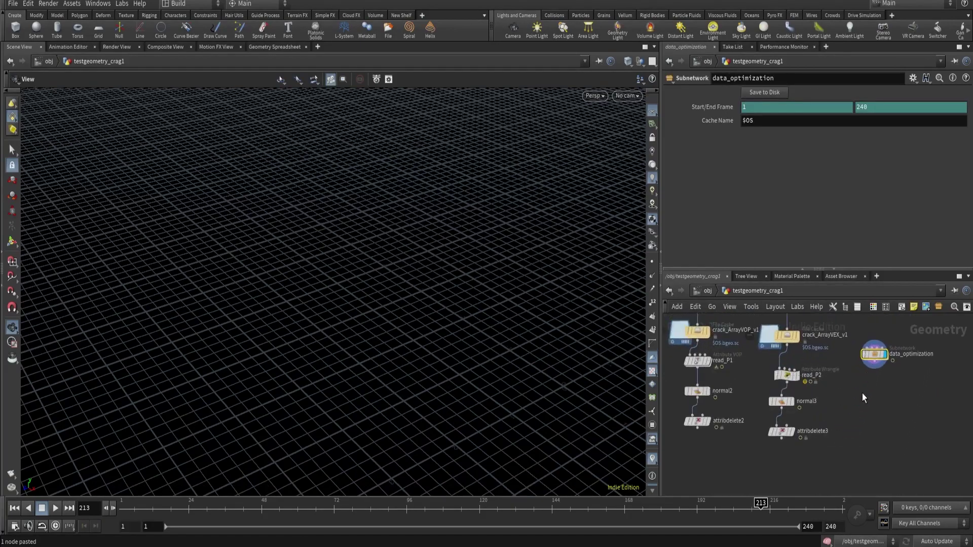
scroll(852, 405, "up", 3)
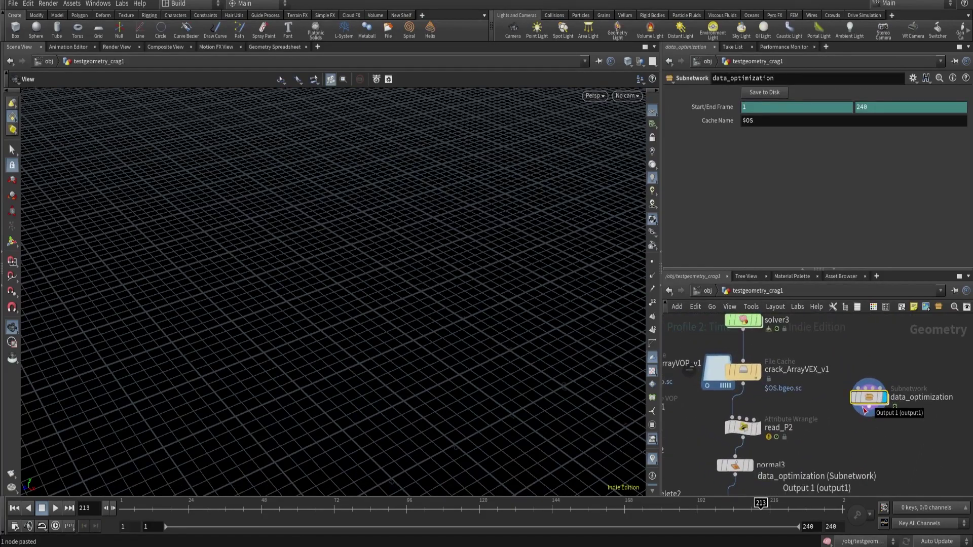
Connect the output of unpack1 to the data_optimization subnetwork.
middle_click_drag(775, 369, 813, 438)
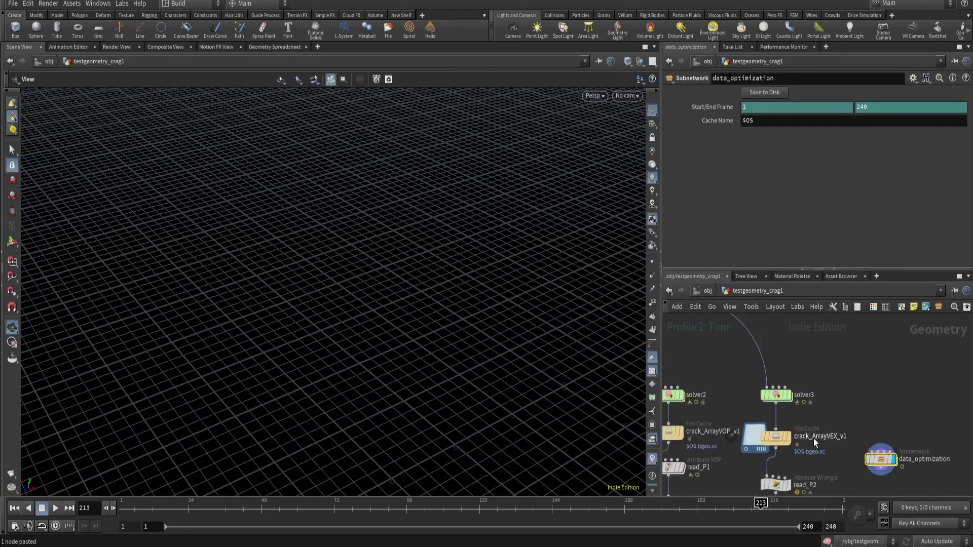
scroll(813, 438, "down", 3)
left_click(674, 349)
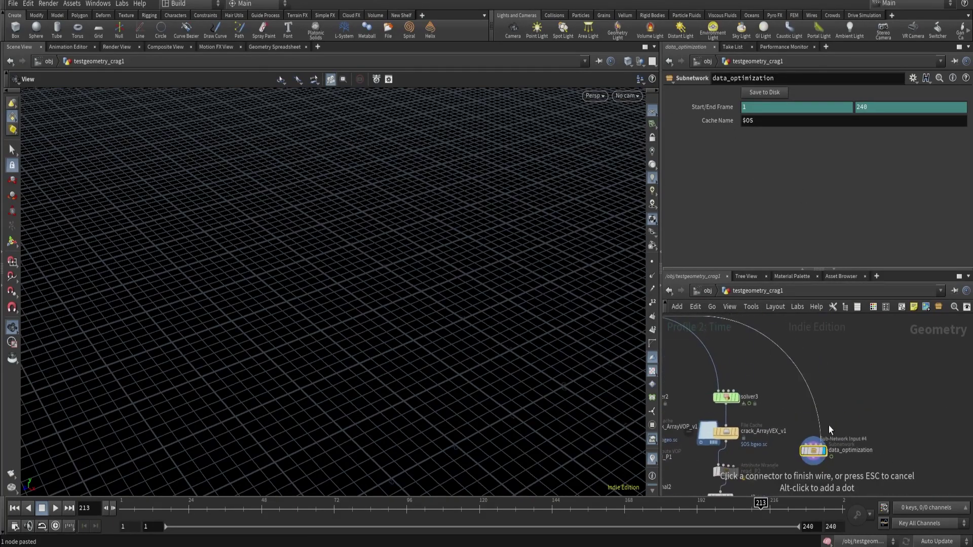
left_click(813, 438)
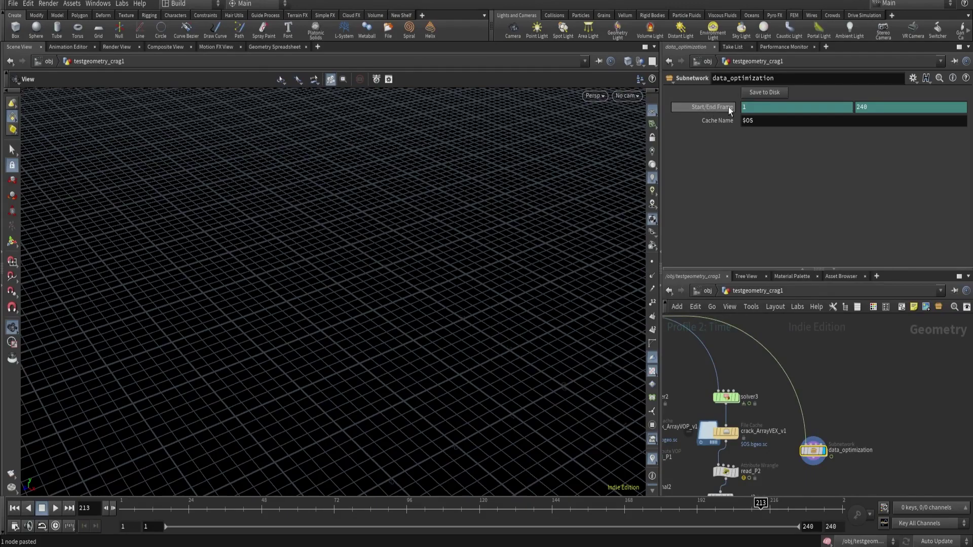
Look through the nodes inside data_optimization and return to the parent network.
scroll(826, 436, "up", 1)
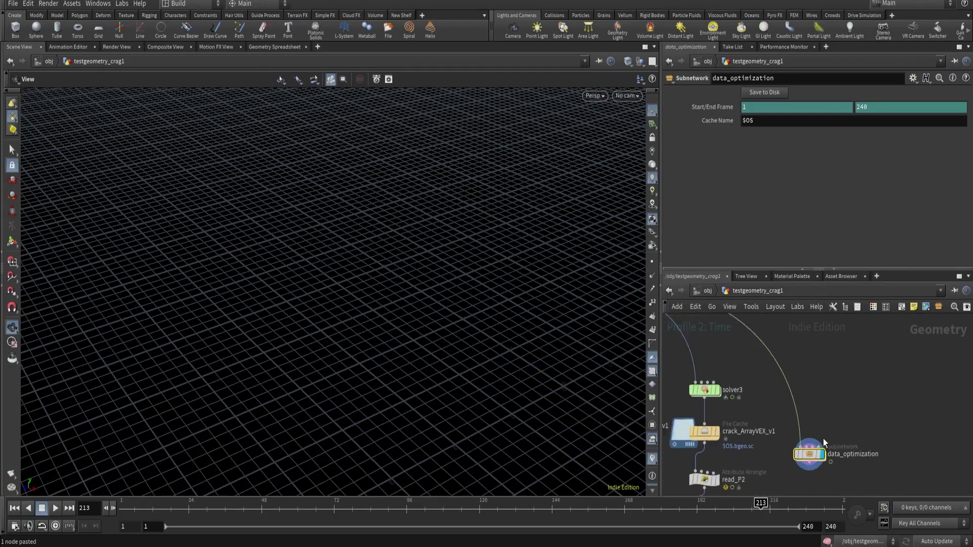
double_click(812, 453)
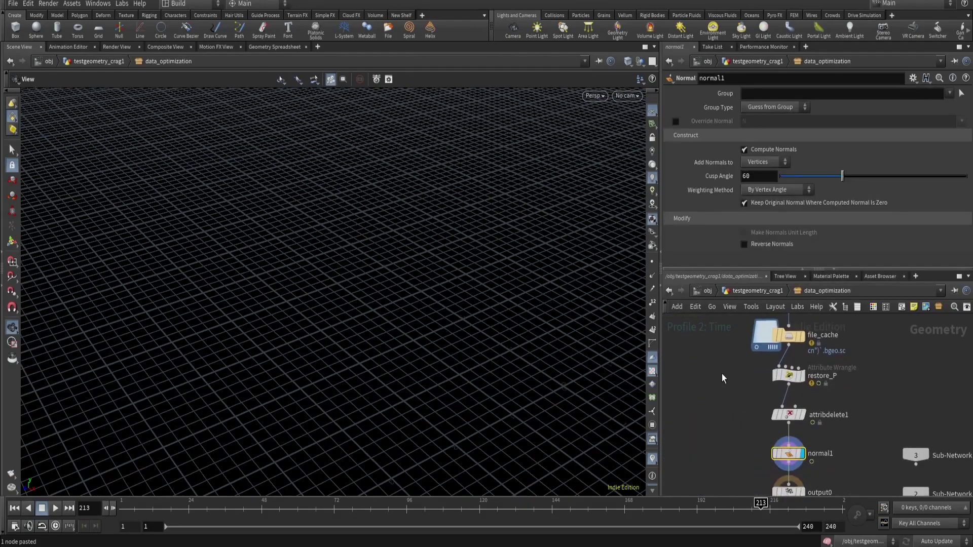
key("u")
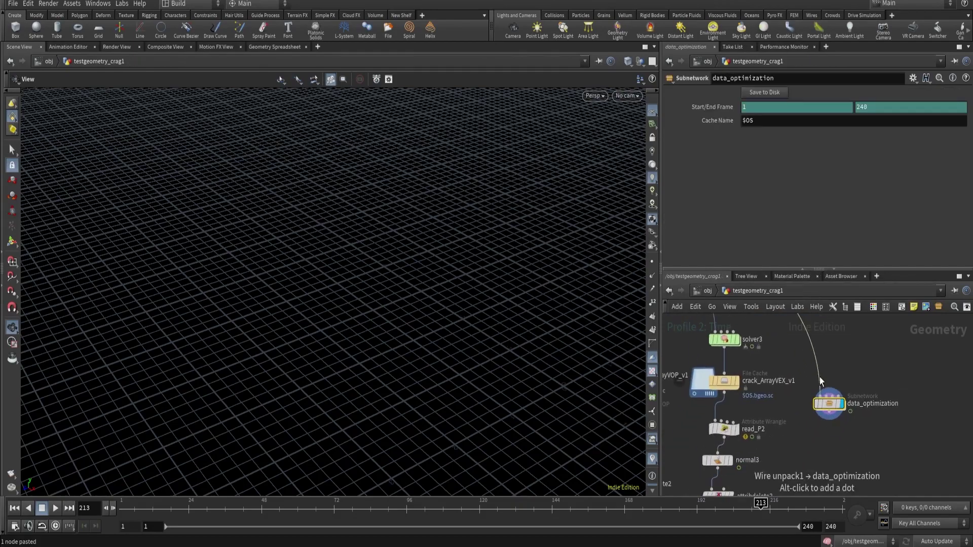
Save the data_optimization cache to disk for frames 1 to 240 and check its animation back at frame 57.
left_click(764, 93)
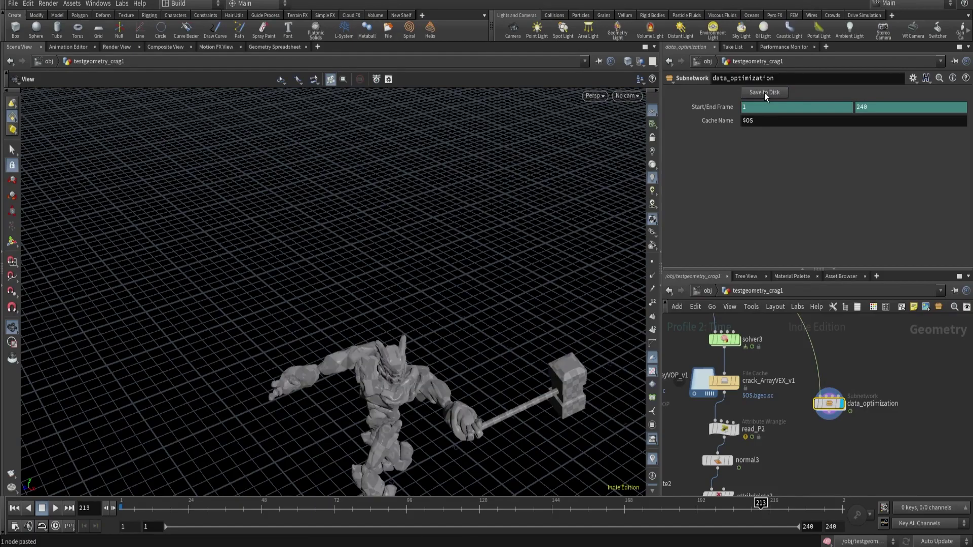
key("space+h")
left_click_drag(446, 279, 440, 336)
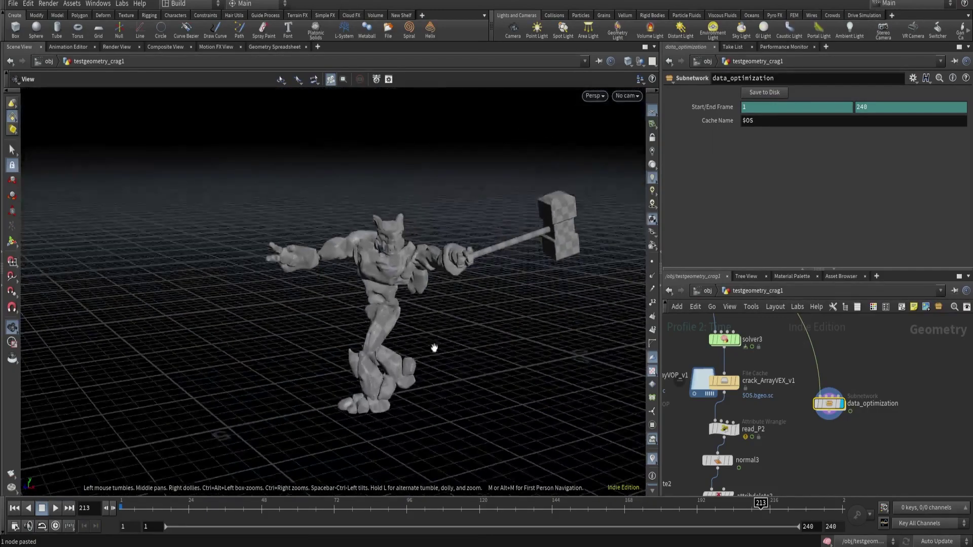
left_click_drag(336, 509, 288, 513)
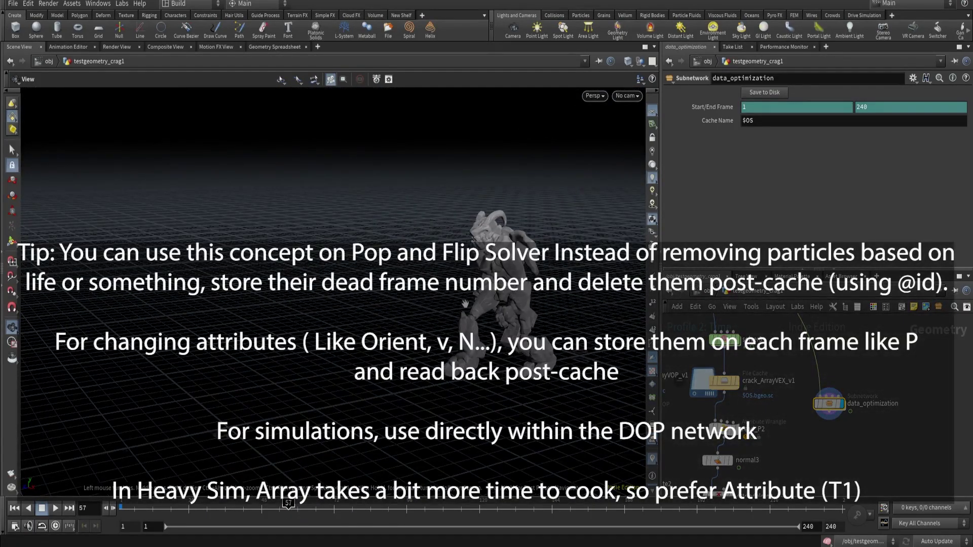